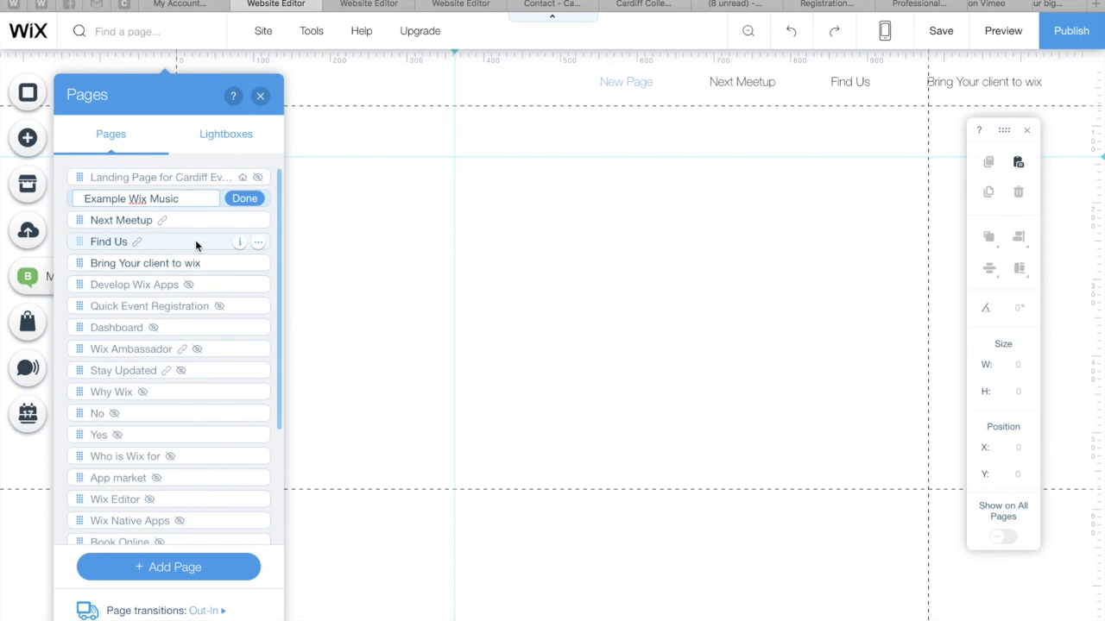
- Confirm Example Wix Music as the new page's name and close the page list
left_click(239, 200)
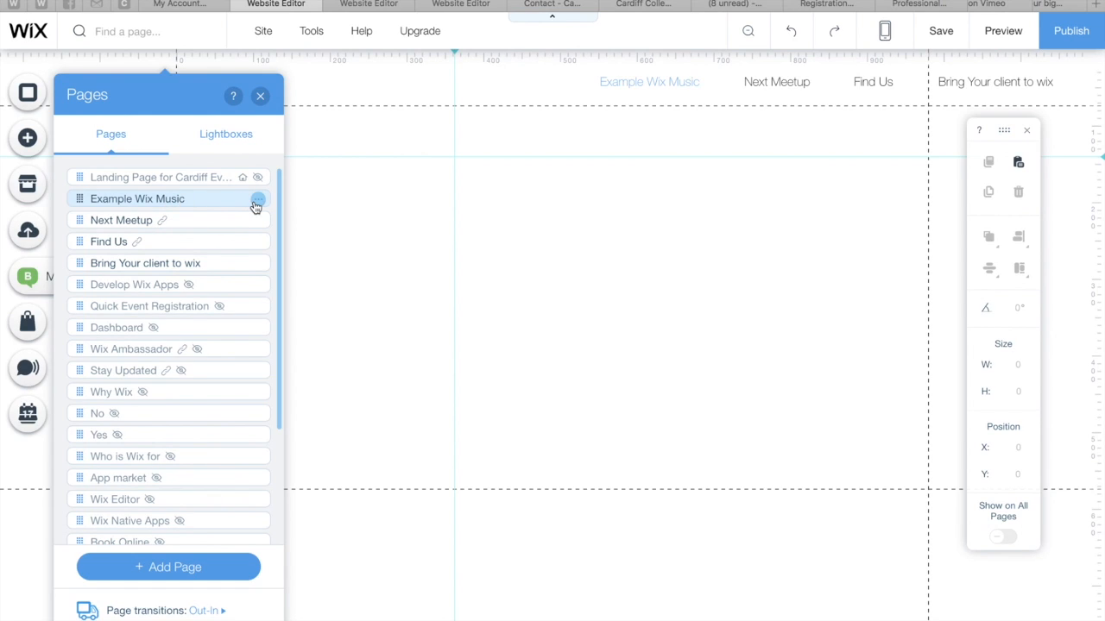
left_click(333, 228)
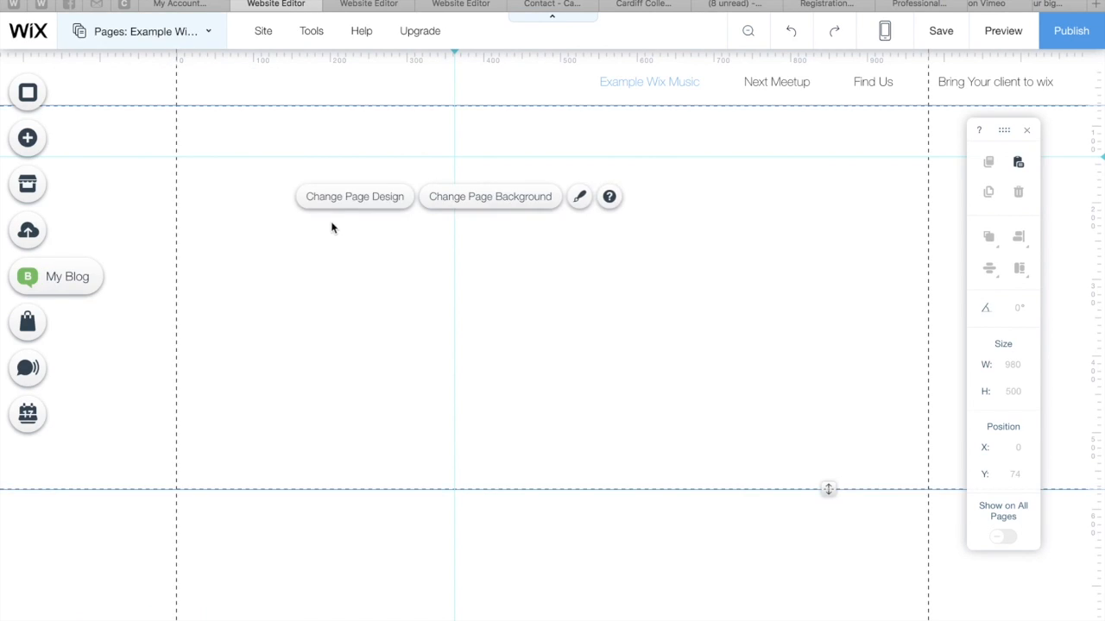
- Look through the strip designs that can be added, from the Classic and Parallax groups through to Testimonials
left_click(45, 140)
left_click(89, 144)
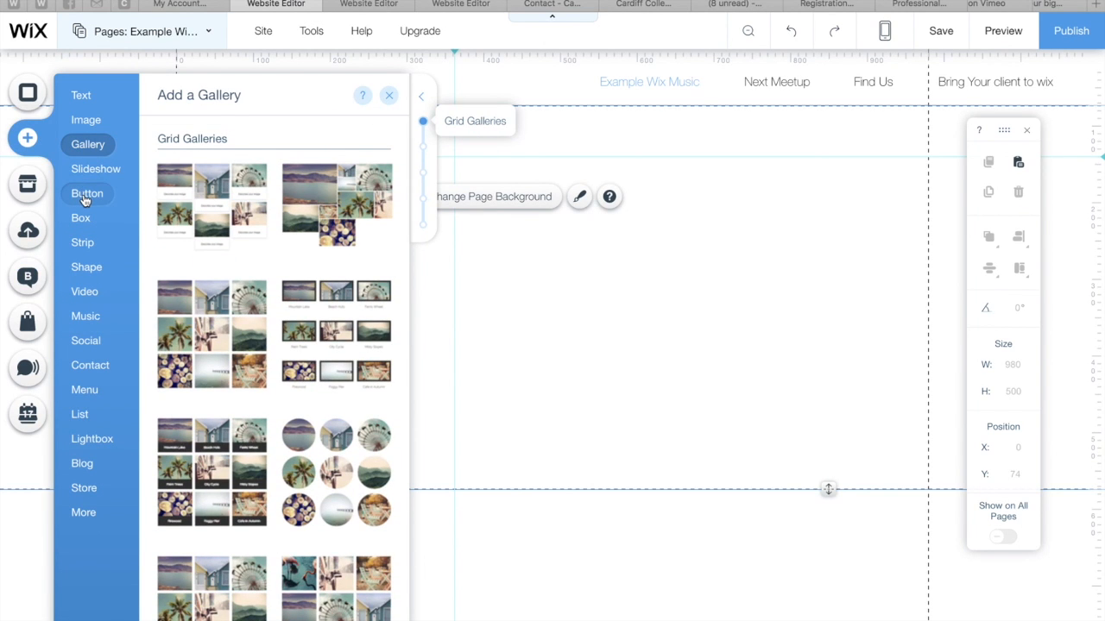
left_click(82, 244)
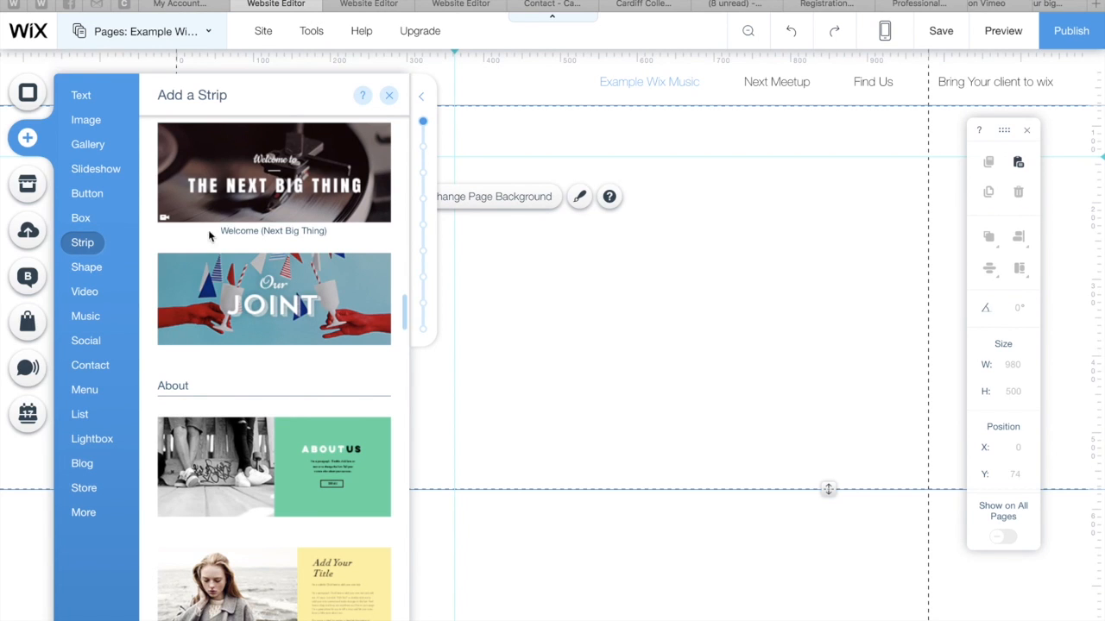
scroll(240, 226, "up", 10)
scroll(240, 226, "up", 5)
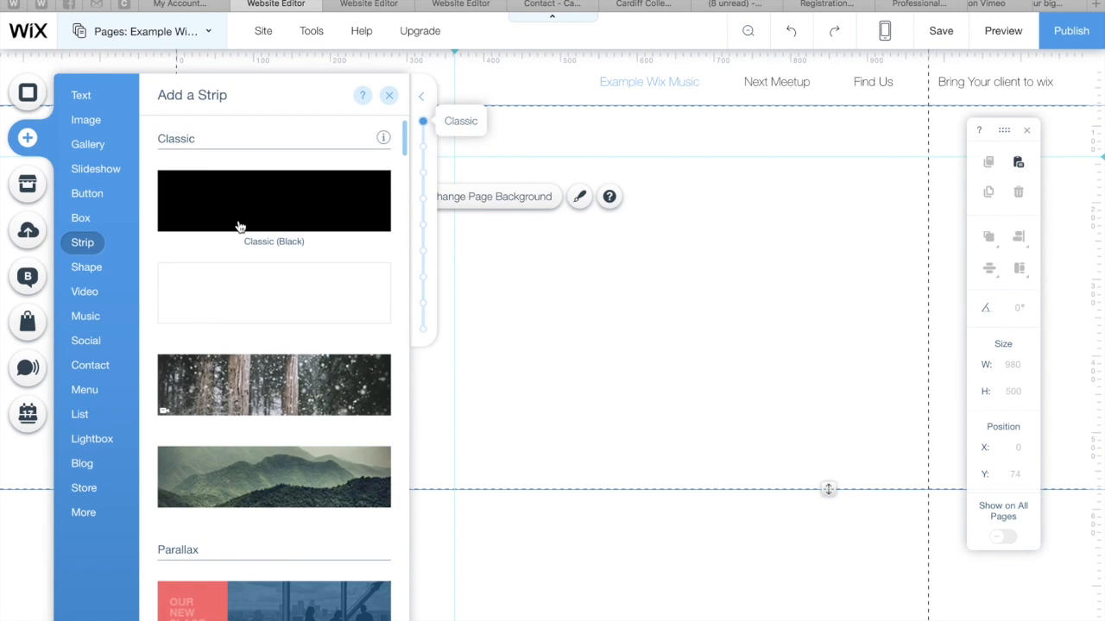
scroll(246, 252, "down", 5)
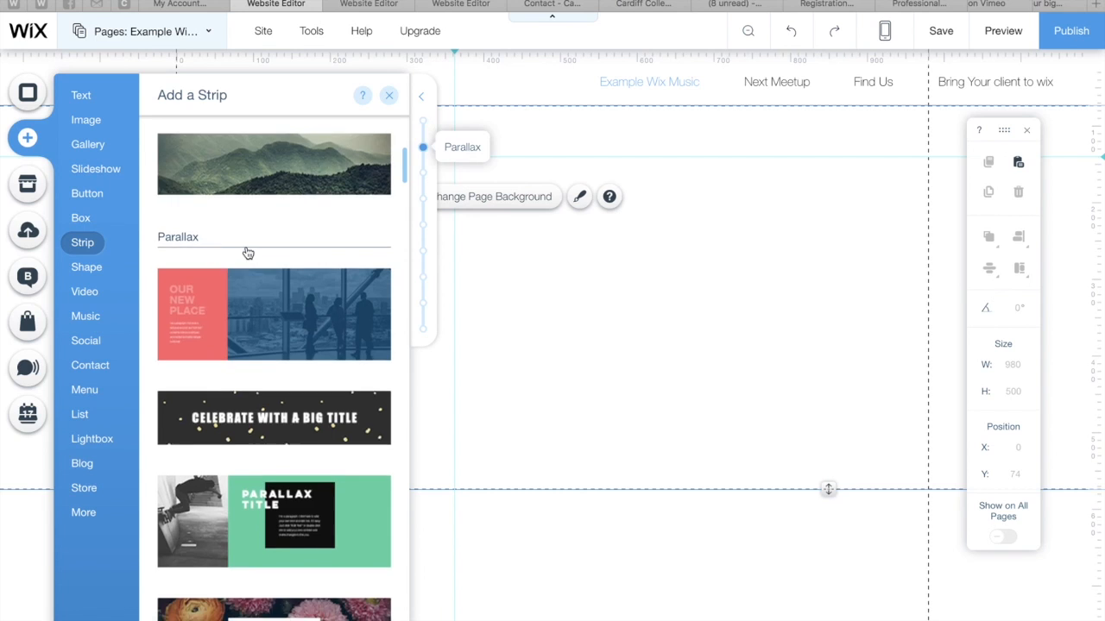
scroll(246, 252, "down", 1)
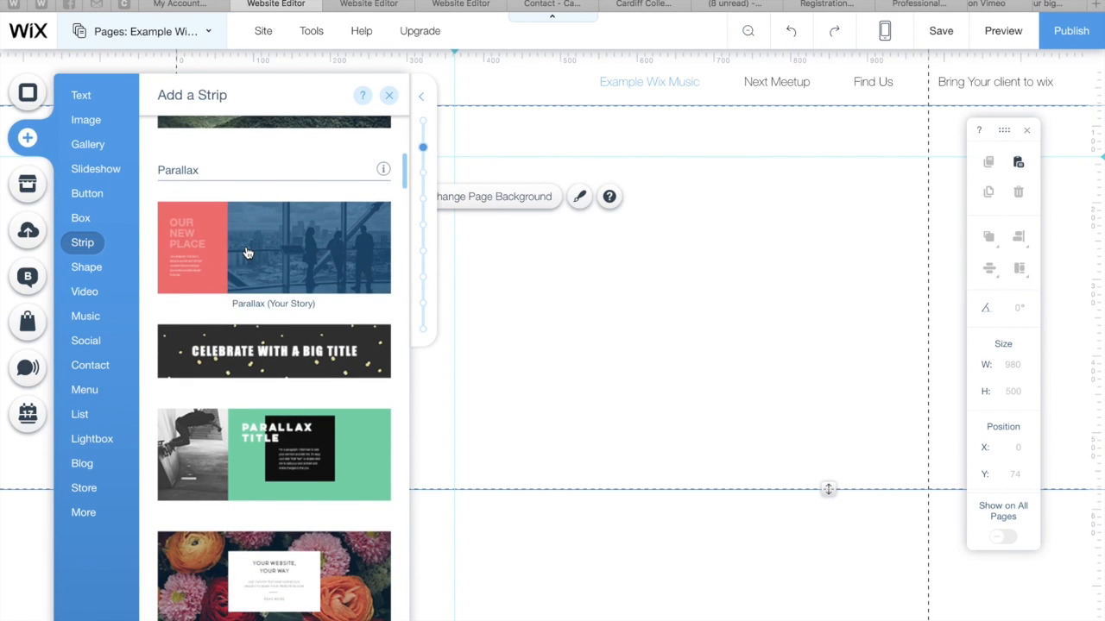
scroll(247, 252, "down", 10)
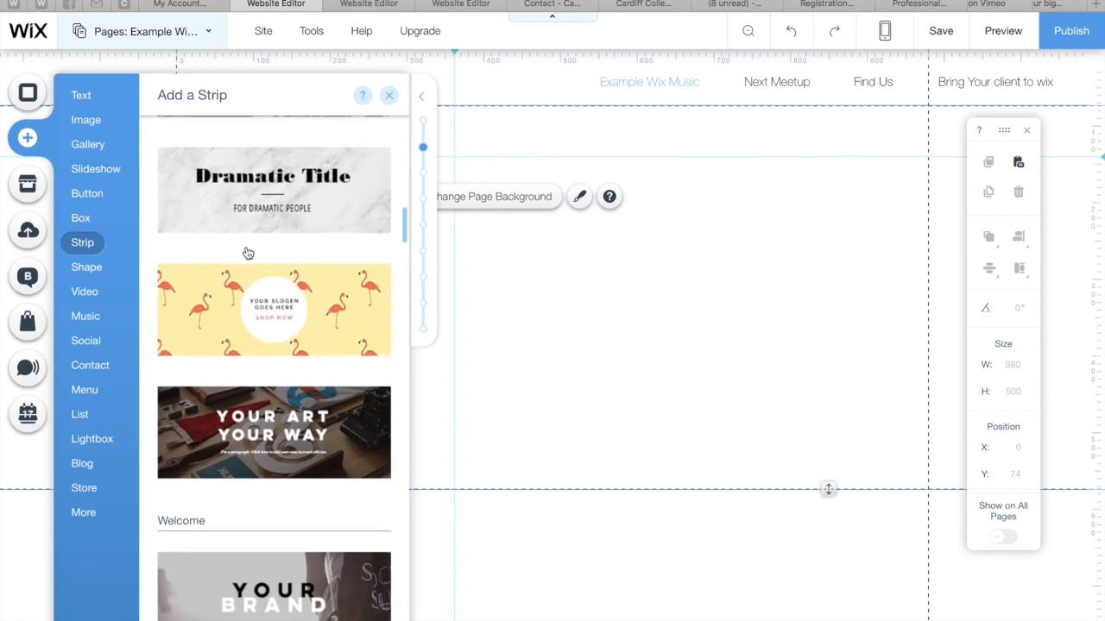
scroll(247, 252, "down", 2)
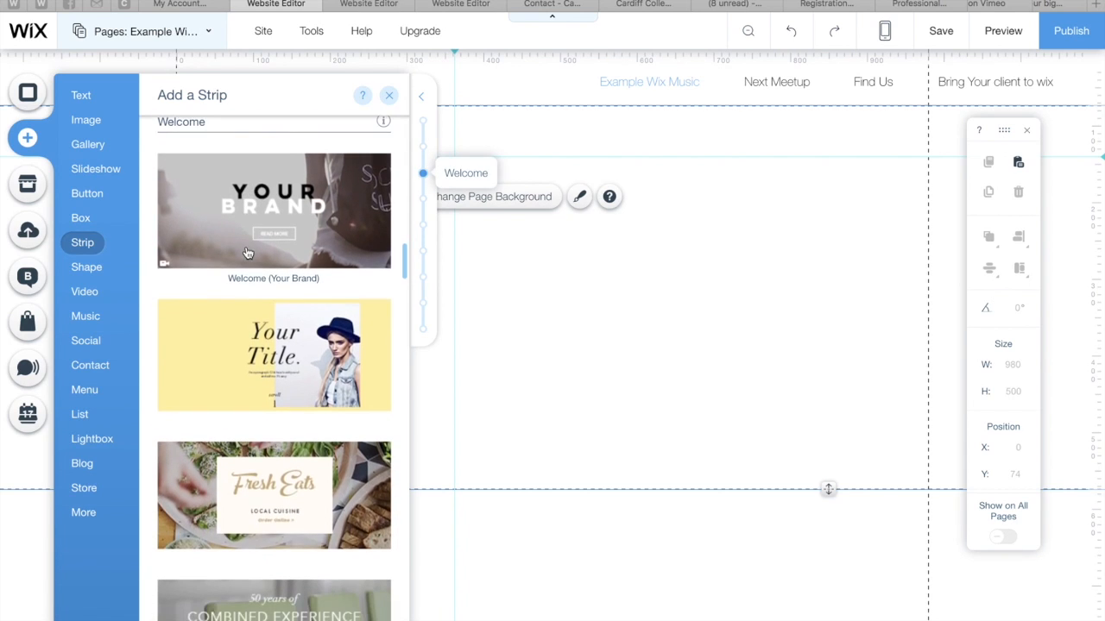
scroll(247, 252, "down", 3)
scroll(247, 252, "down", 6)
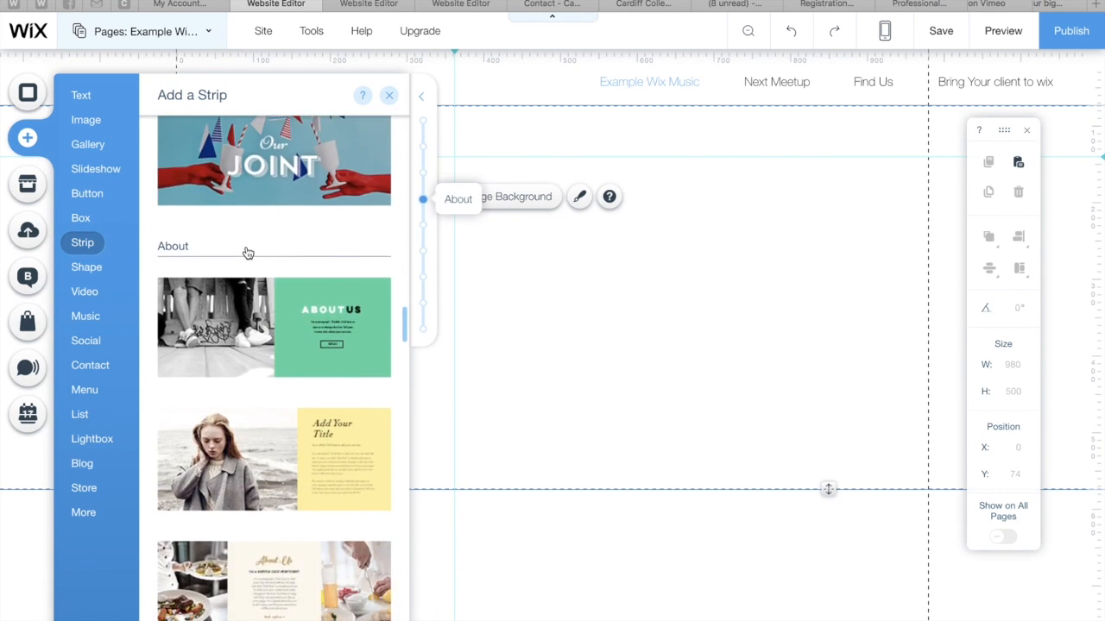
scroll(247, 252, "down", 4)
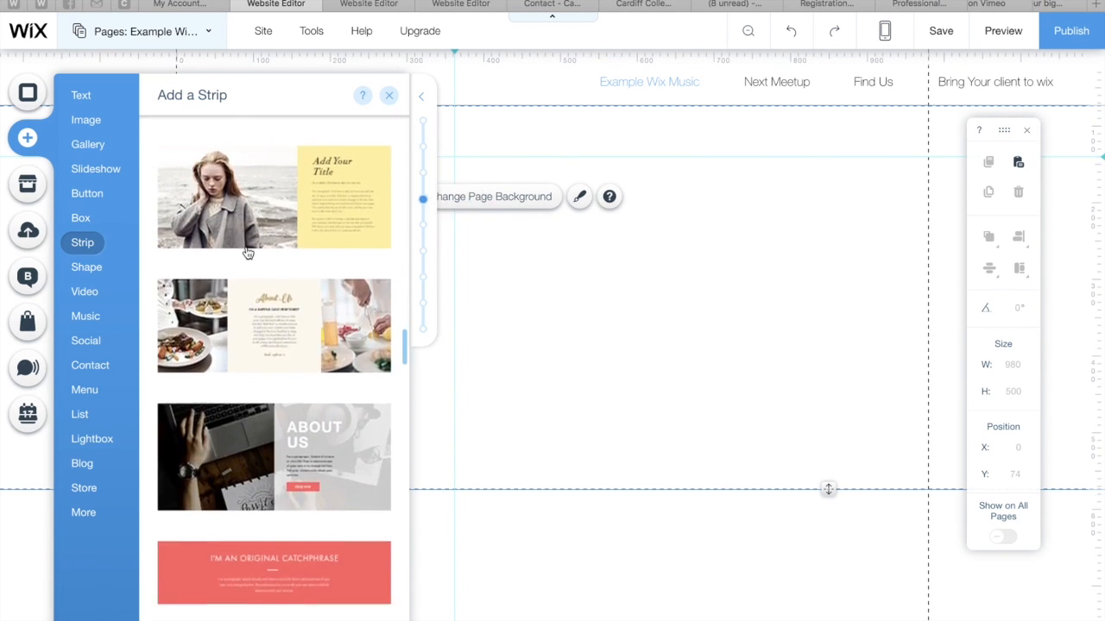
scroll(247, 252, "down", 5)
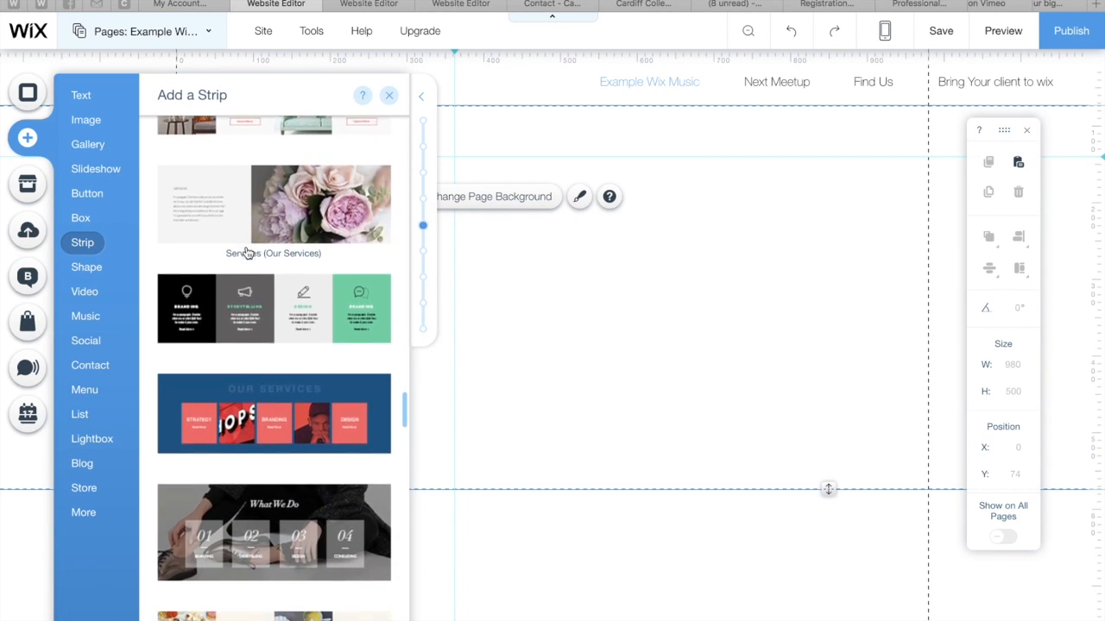
scroll(248, 253, "down", 10)
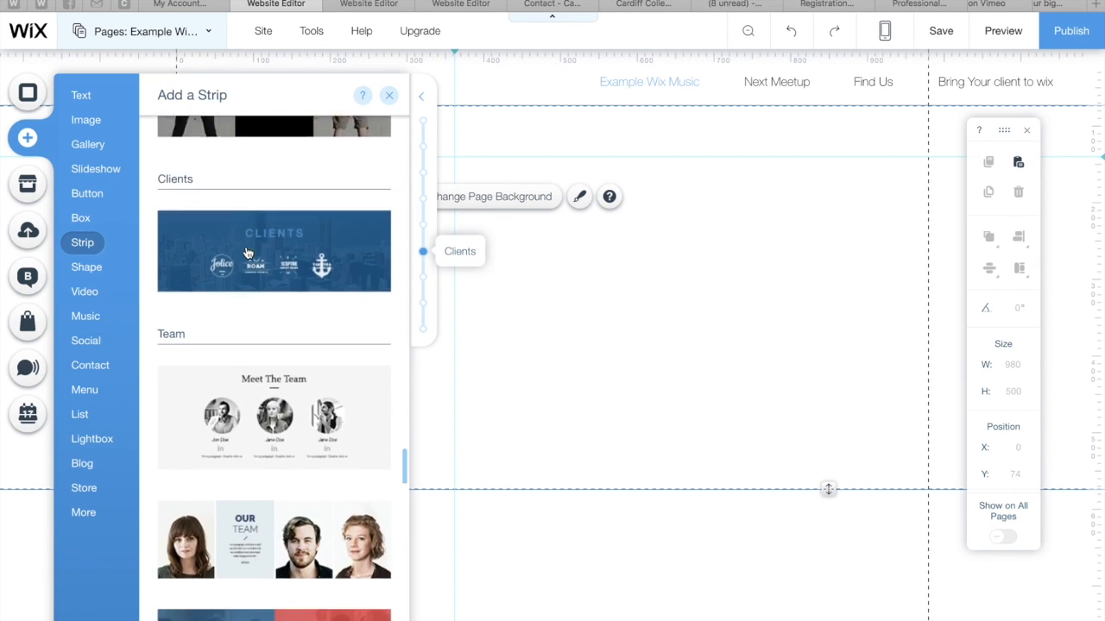
scroll(247, 253, "down", 7)
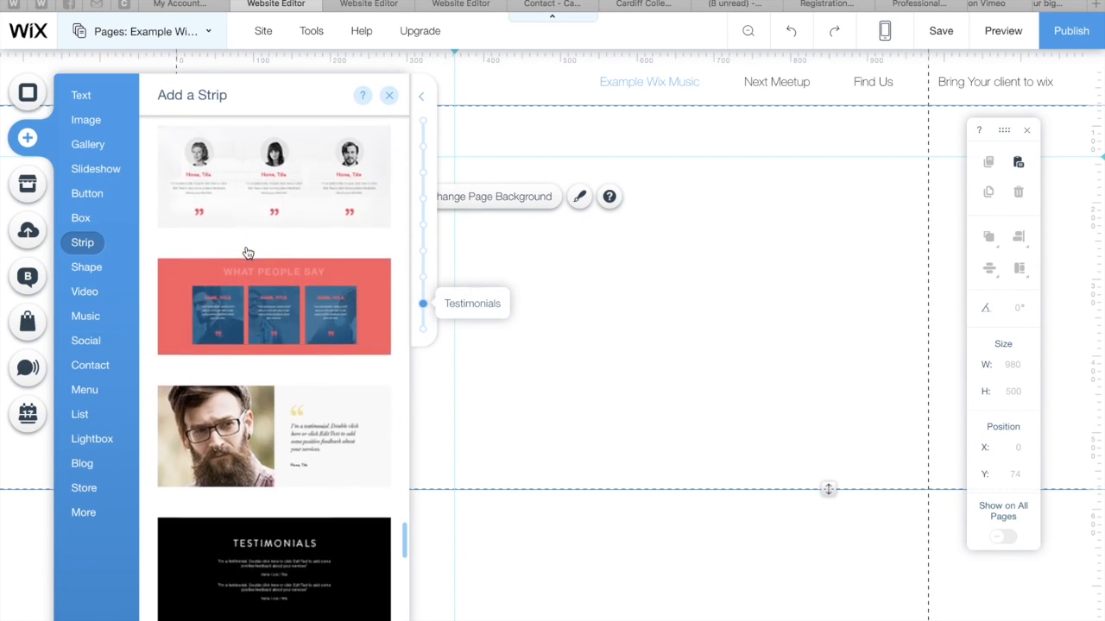
- Add the Welcome (The Joint) strip to the blank page, just below the header
scroll(247, 253, "up", 15)
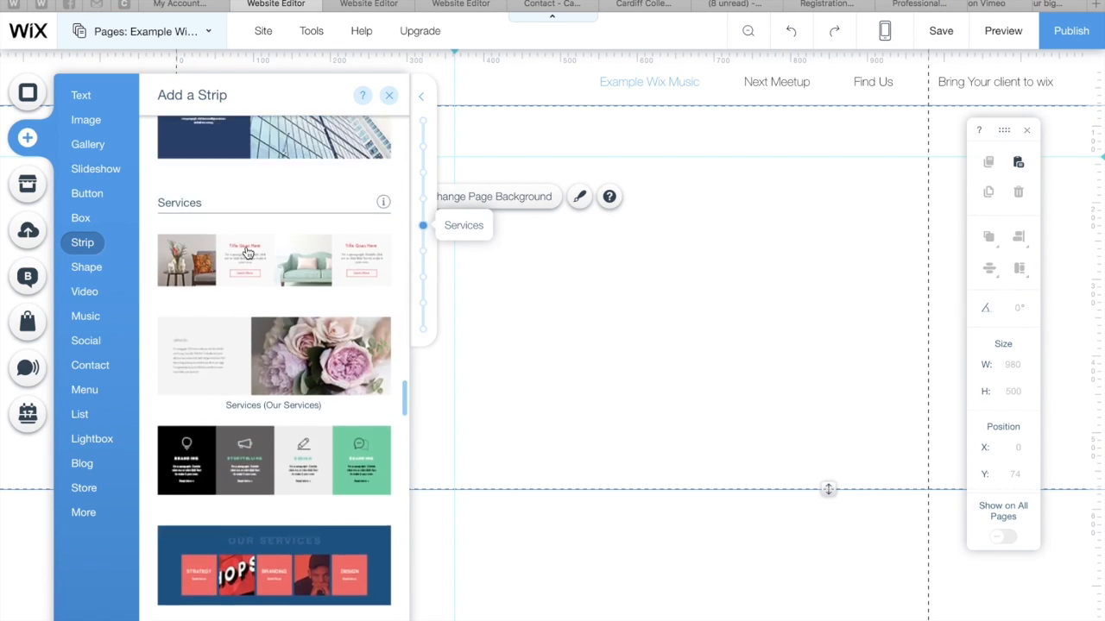
scroll(248, 253, "up", 6)
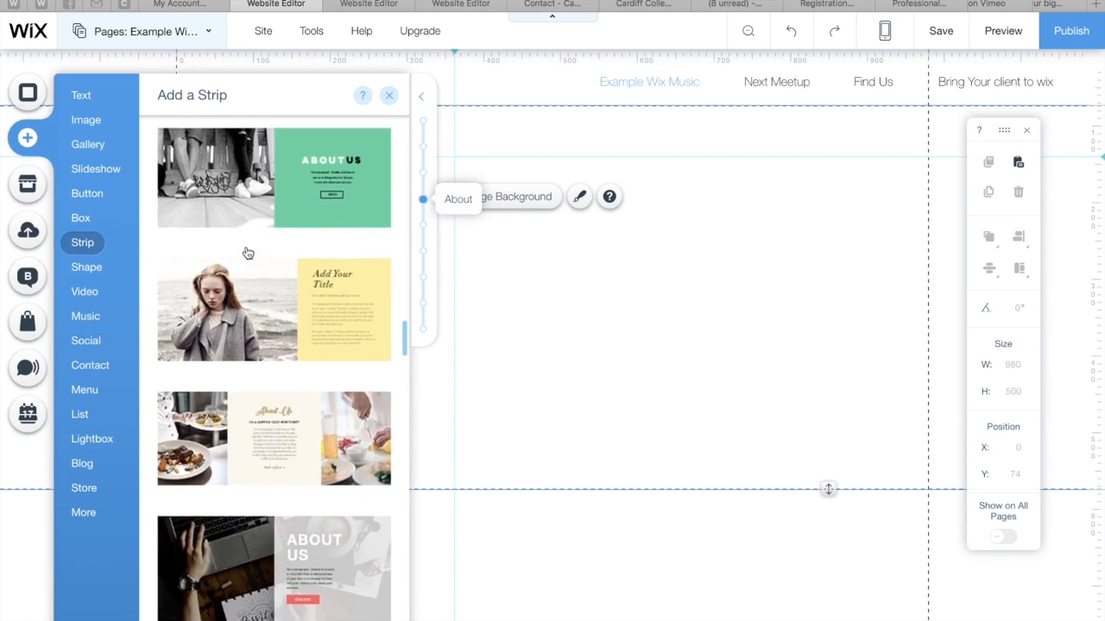
scroll(247, 253, "up", 8)
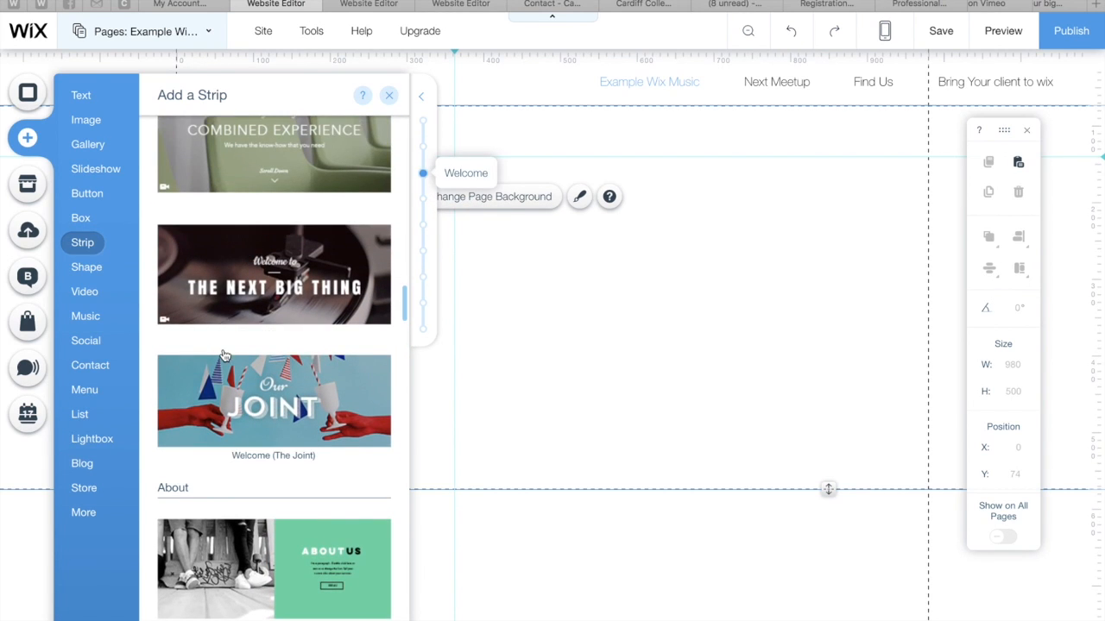
left_click_drag(293, 360, 475, 219)
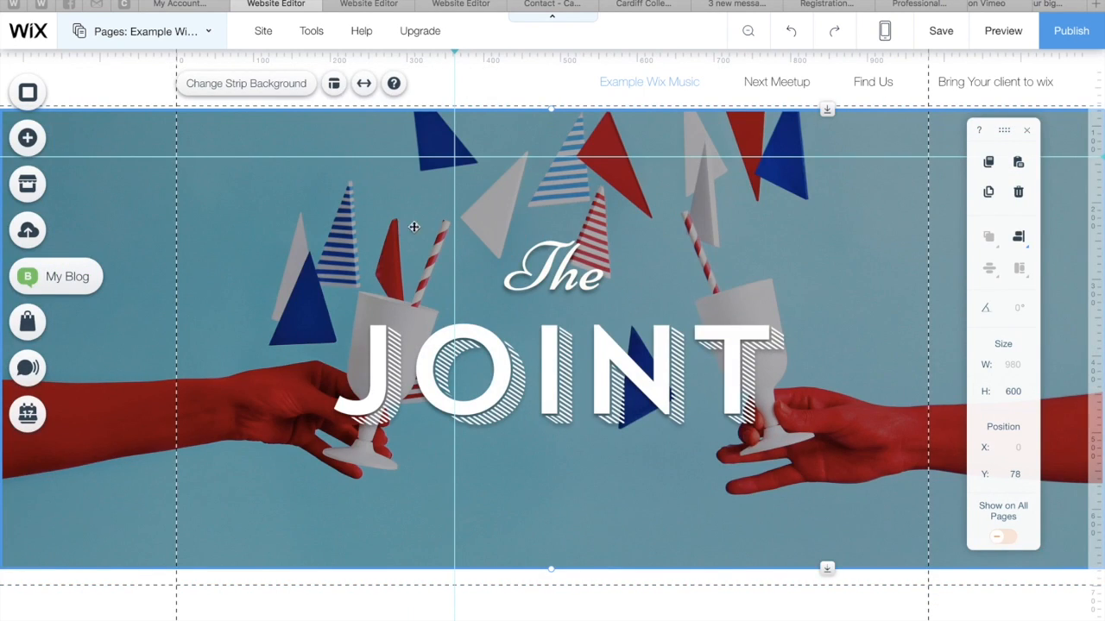
- Examine the strip background's image settings, including opacity, colour behind the image, scroll effects, scaling and positioning
left_click(240, 92)
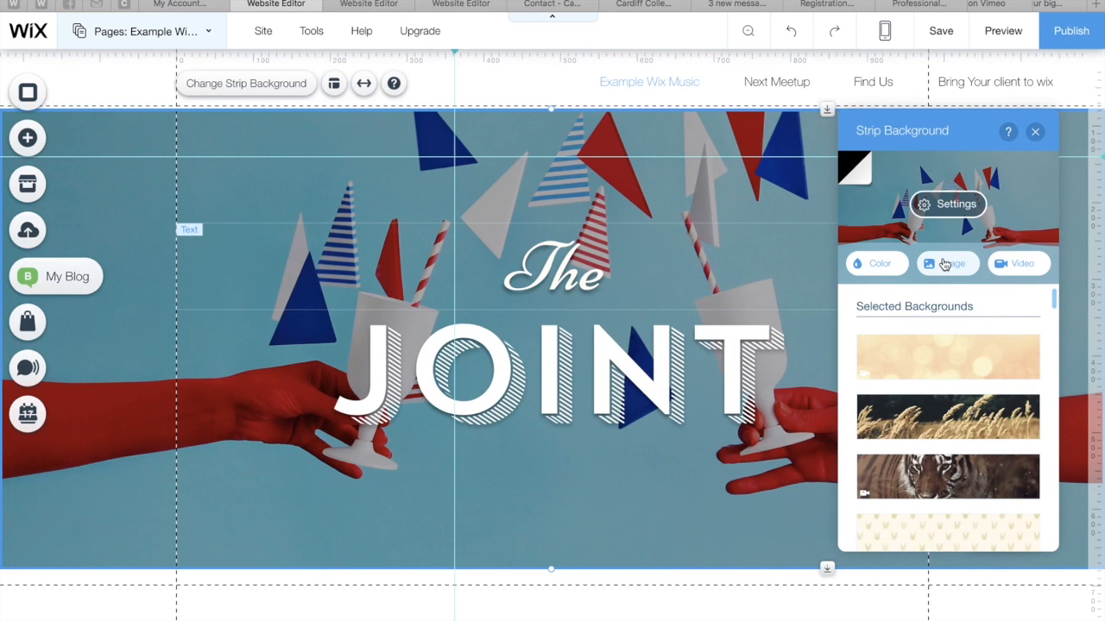
left_click(950, 204)
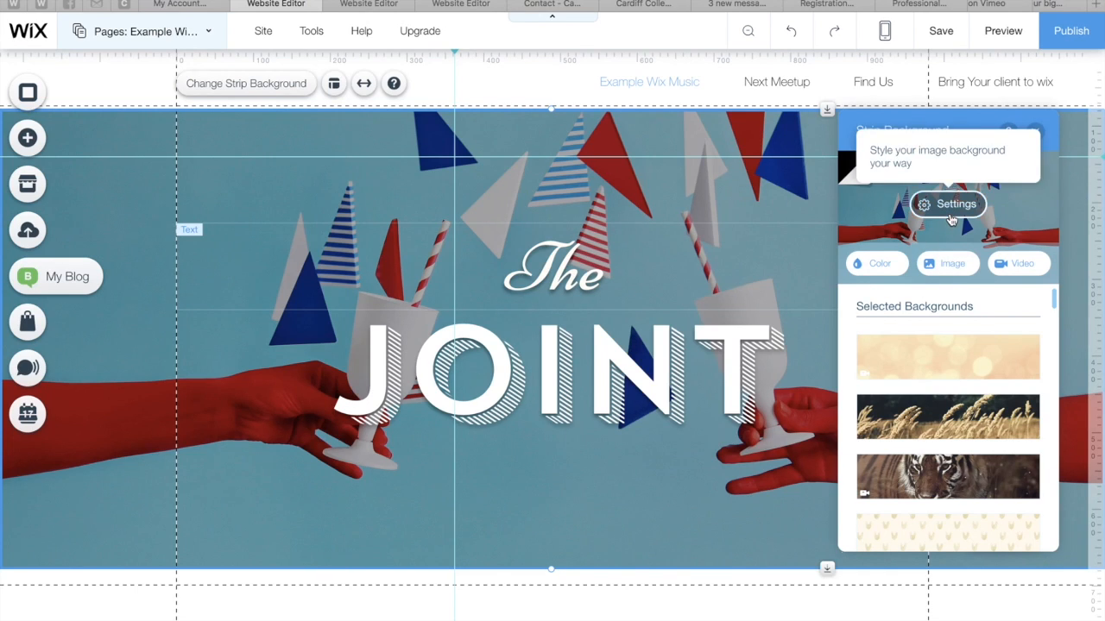
scroll(941, 285, "down", 5)
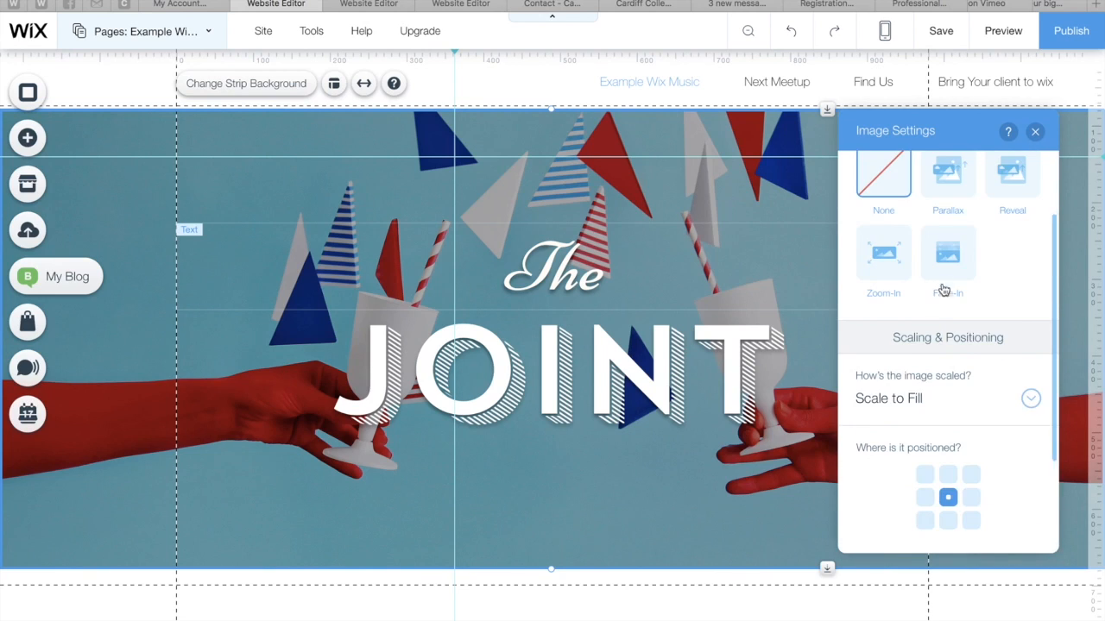
scroll(941, 319, "up", 2)
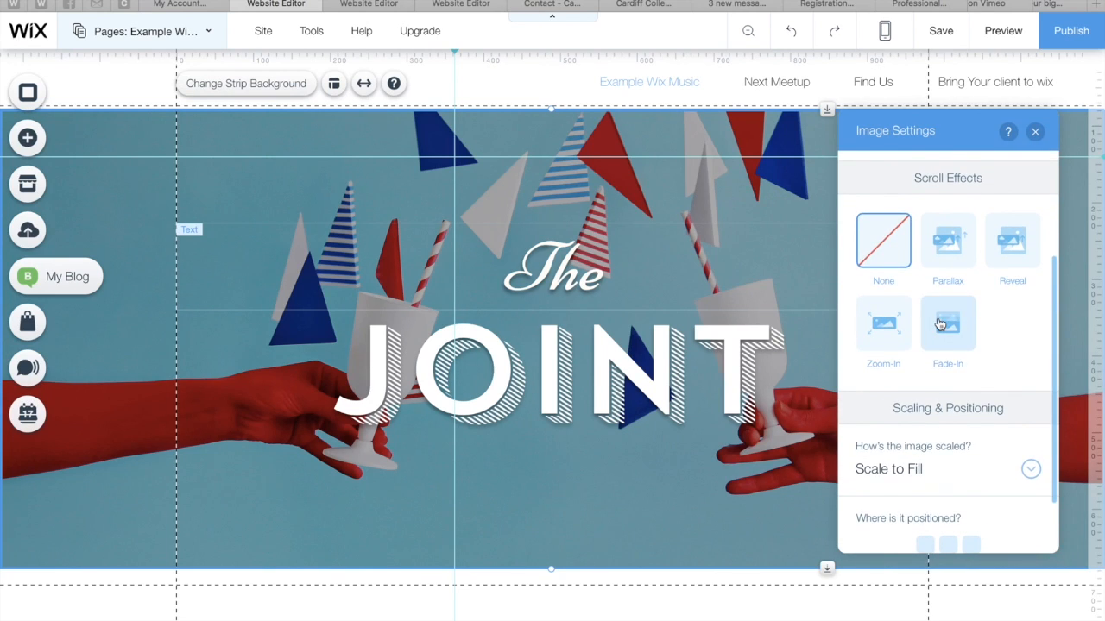
scroll(940, 323, "down", 2)
scroll(938, 319, "up", 4)
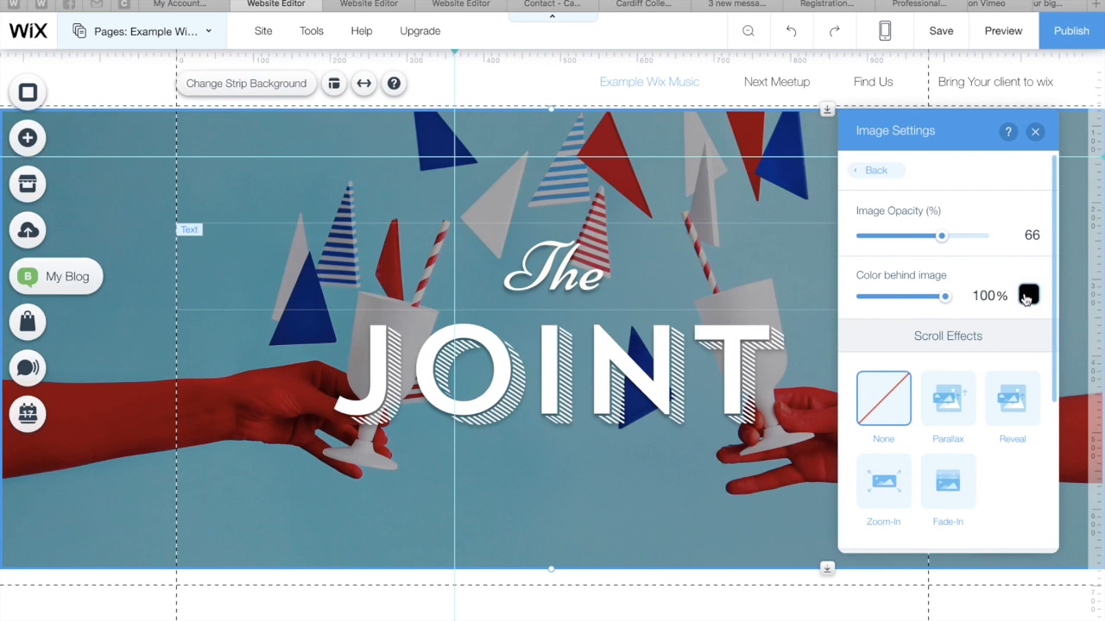
left_click(890, 172)
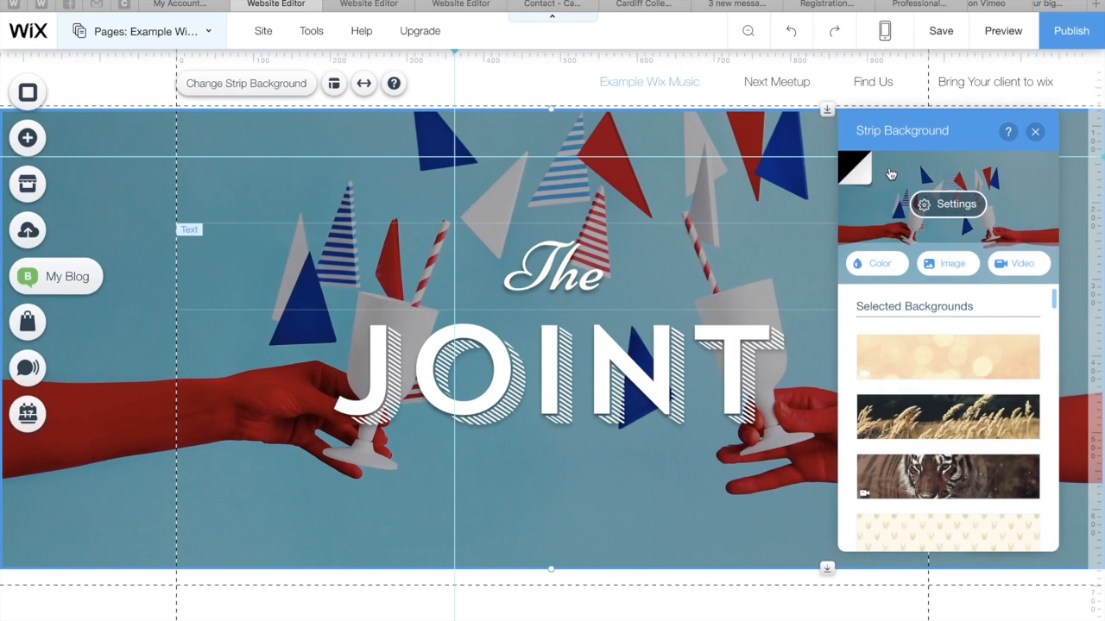
- Replace the strip's background with the image HERO1.png from the uploaded images
left_click(945, 264)
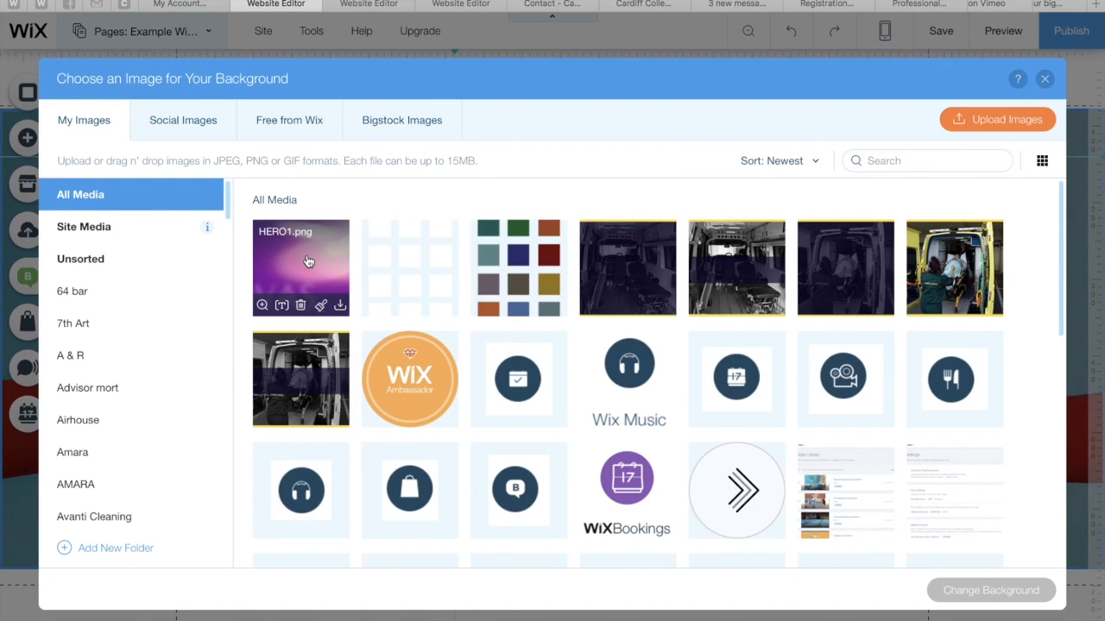
left_click(308, 262)
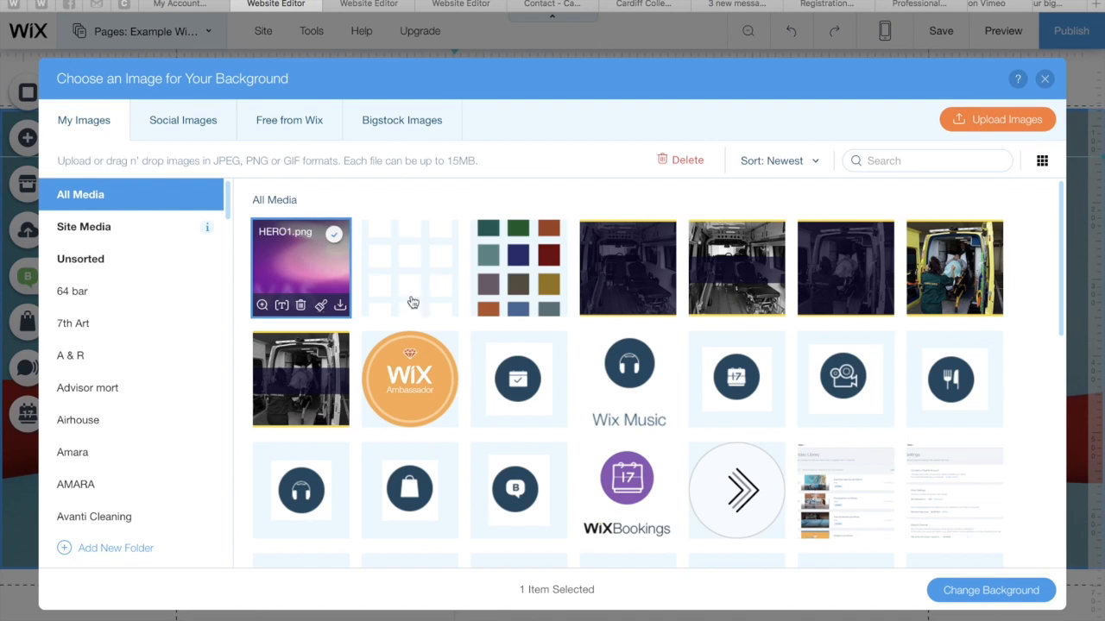
left_click(986, 590)
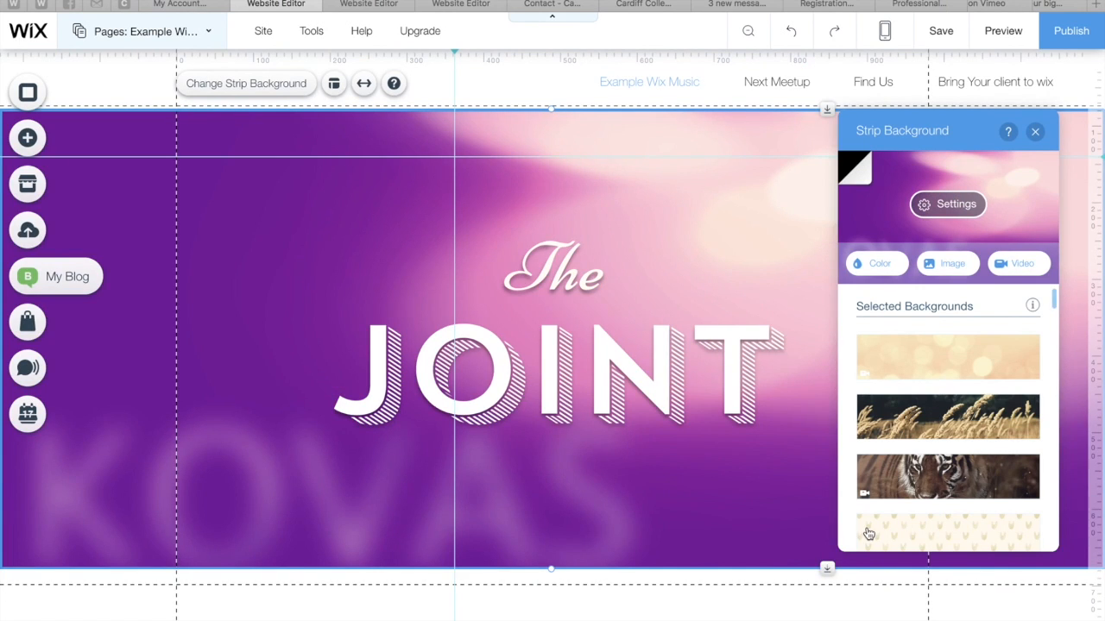
- Duplicate the "The" text and place the copy below the JOINT title
left_click(560, 278)
left_click_drag(559, 272, 570, 277)
left_click_drag(558, 366, 548, 496)
- Replace the JOINT title text with 2010
left_click(547, 382)
left_click(547, 384)
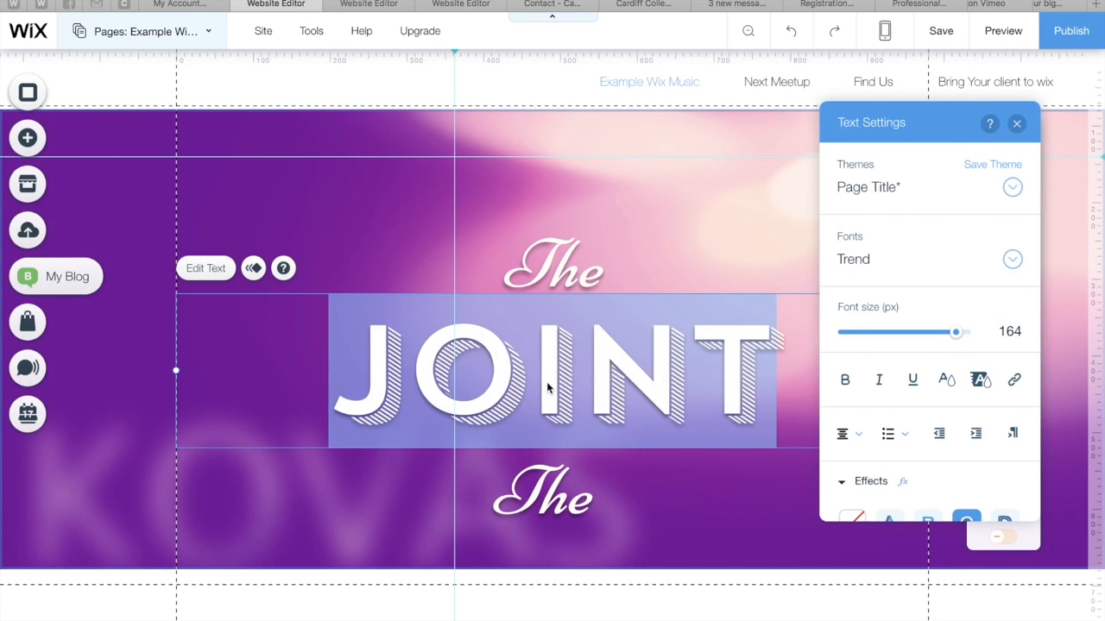
type("2010")
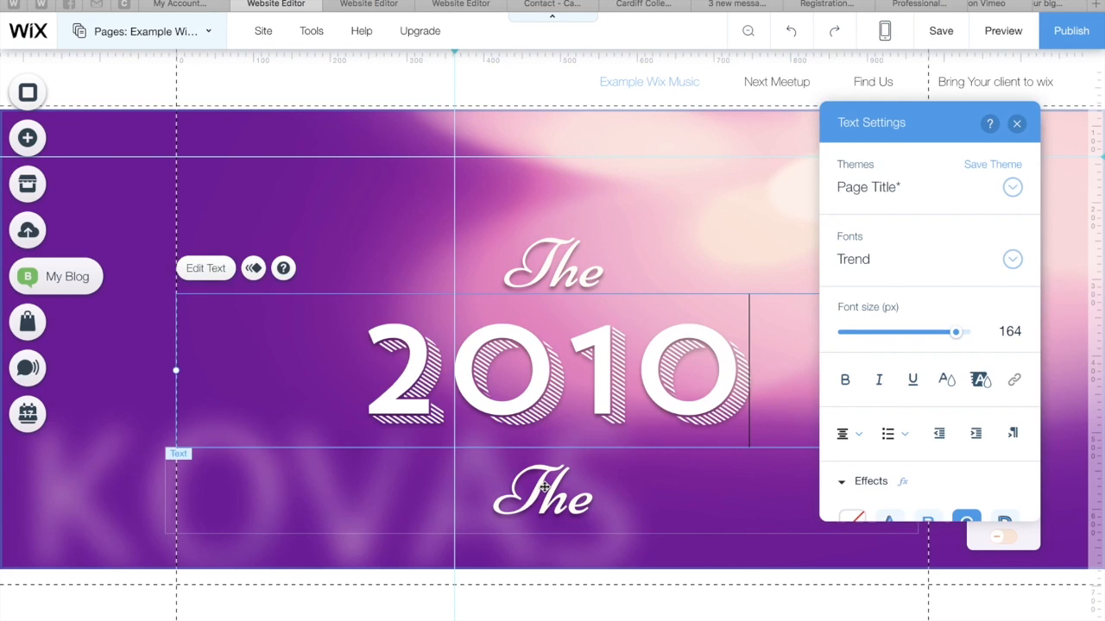
- Change the copied "The" text below the title to Noises
left_click(543, 488)
left_click(543, 489)
type("Noi")
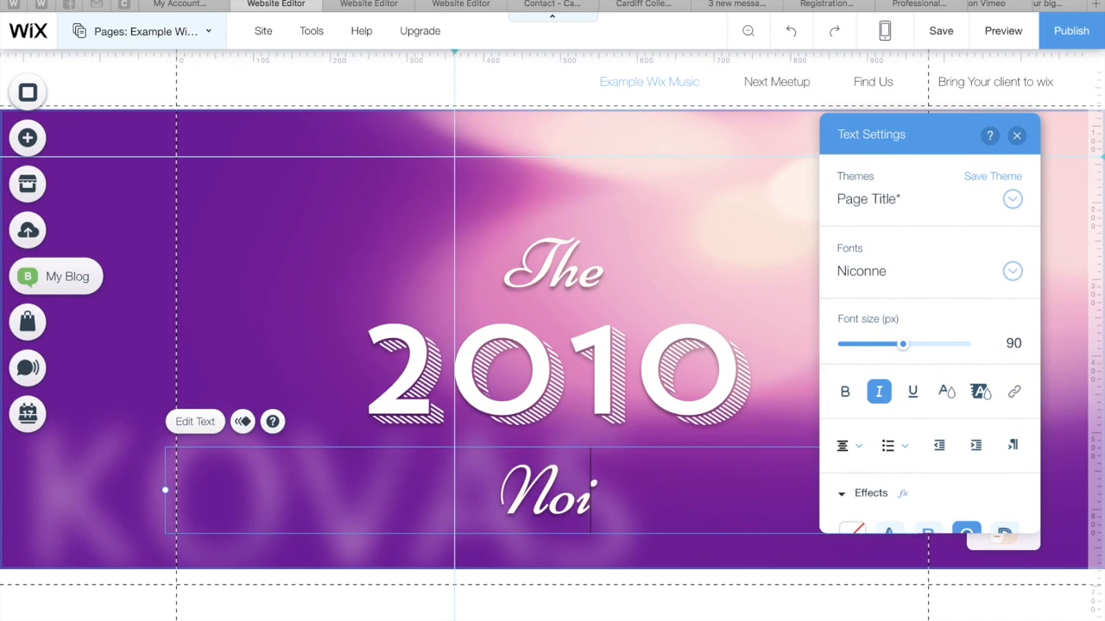
type("ses")
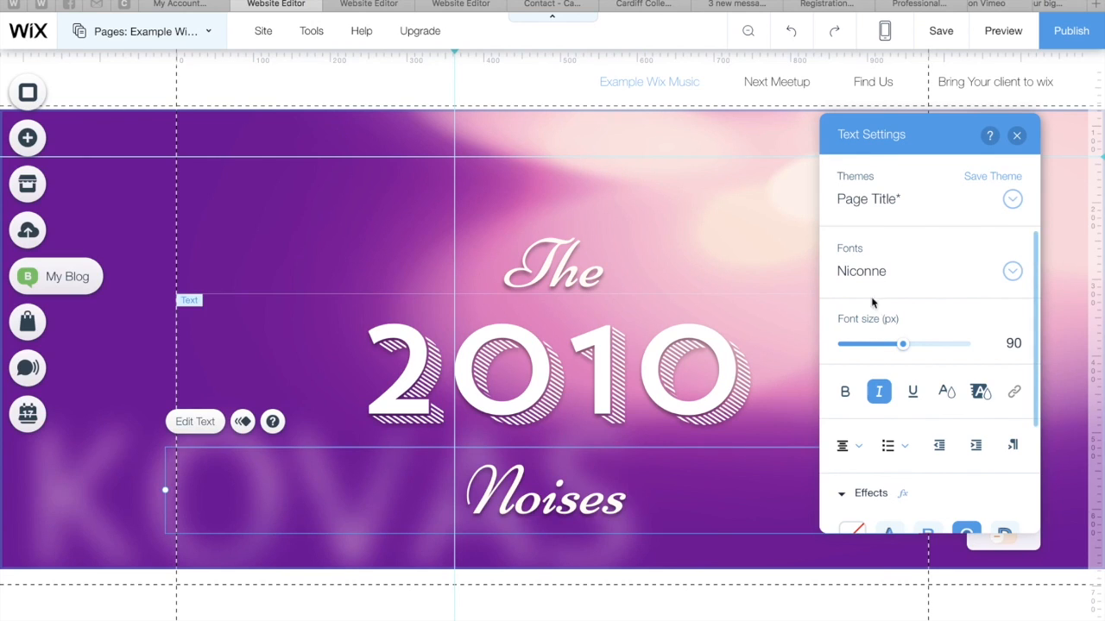
- Try to set the Noises text's font to Helvetica Neue Thin
left_click(1013, 200)
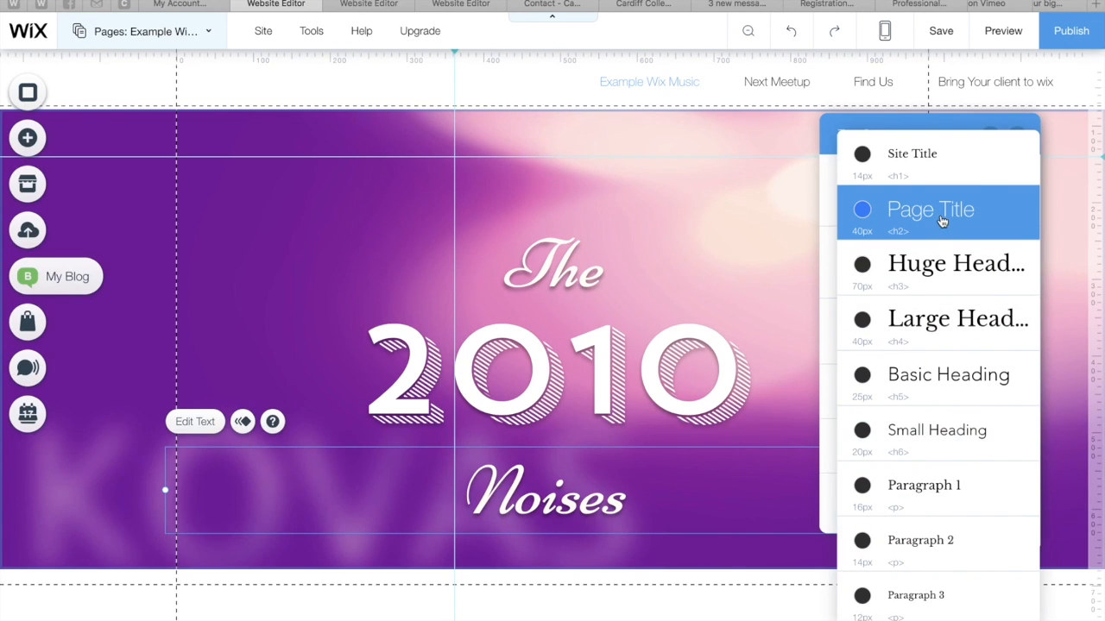
left_click(821, 249)
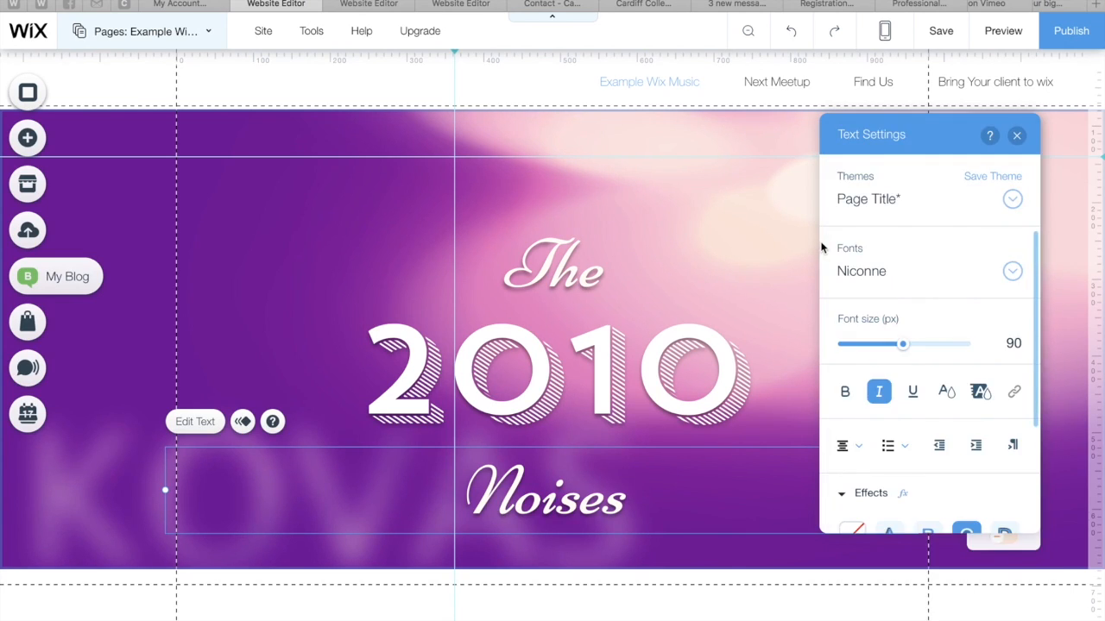
left_click(1006, 274)
scroll(937, 355, "up", 15)
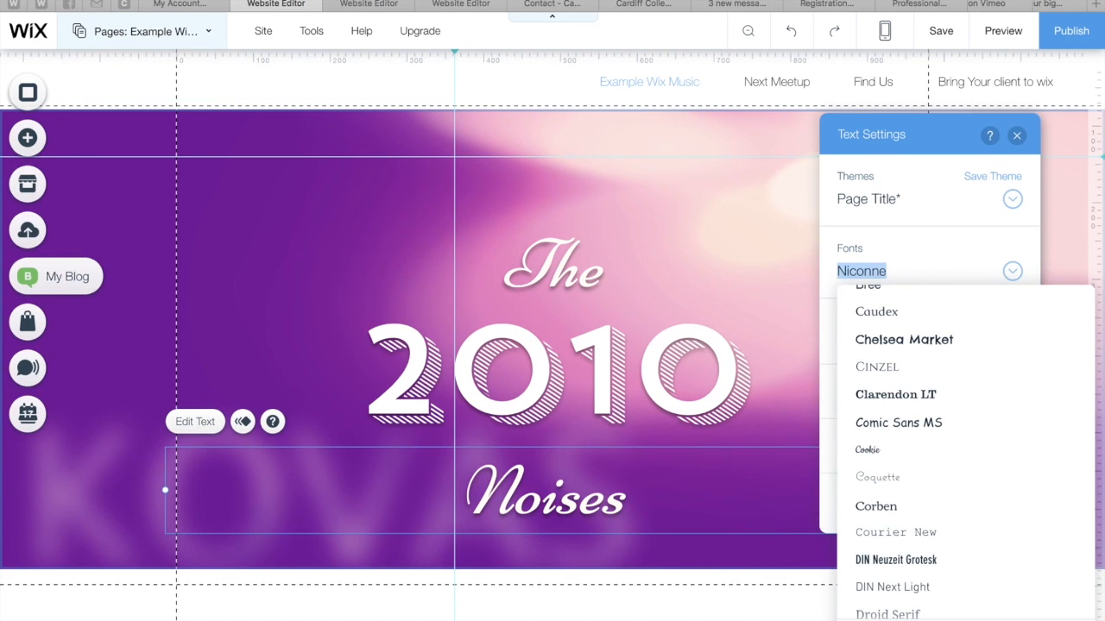
scroll(949, 457, "up", 10)
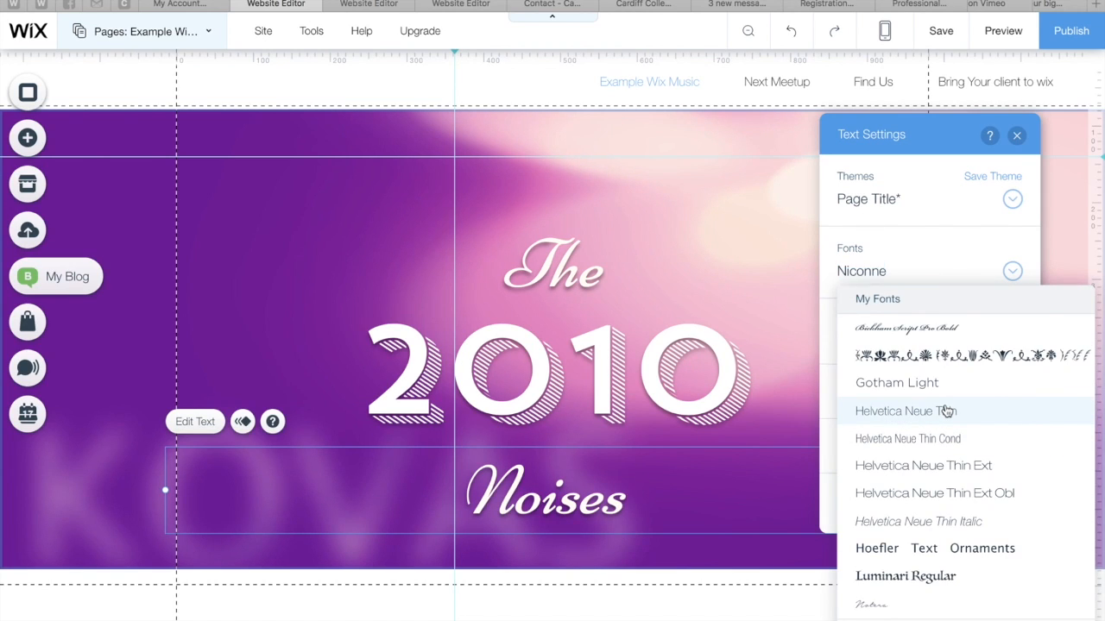
left_click(946, 412)
- Select the whole word Noises and apply the Helvetica Neue Thin font to it
key("ctrl+a")
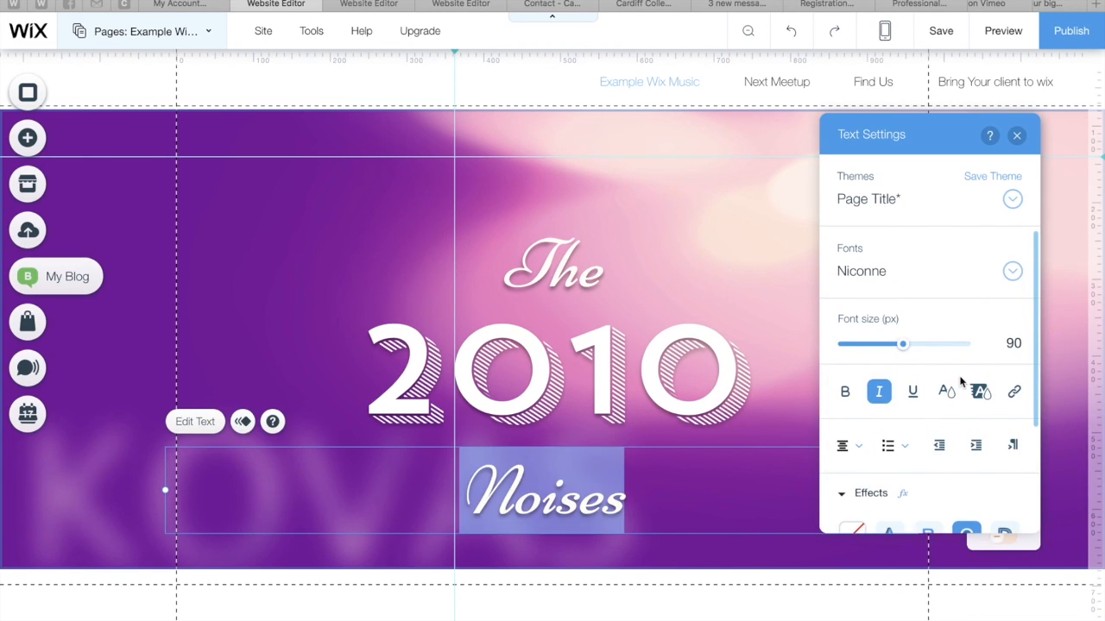
left_click(1013, 272)
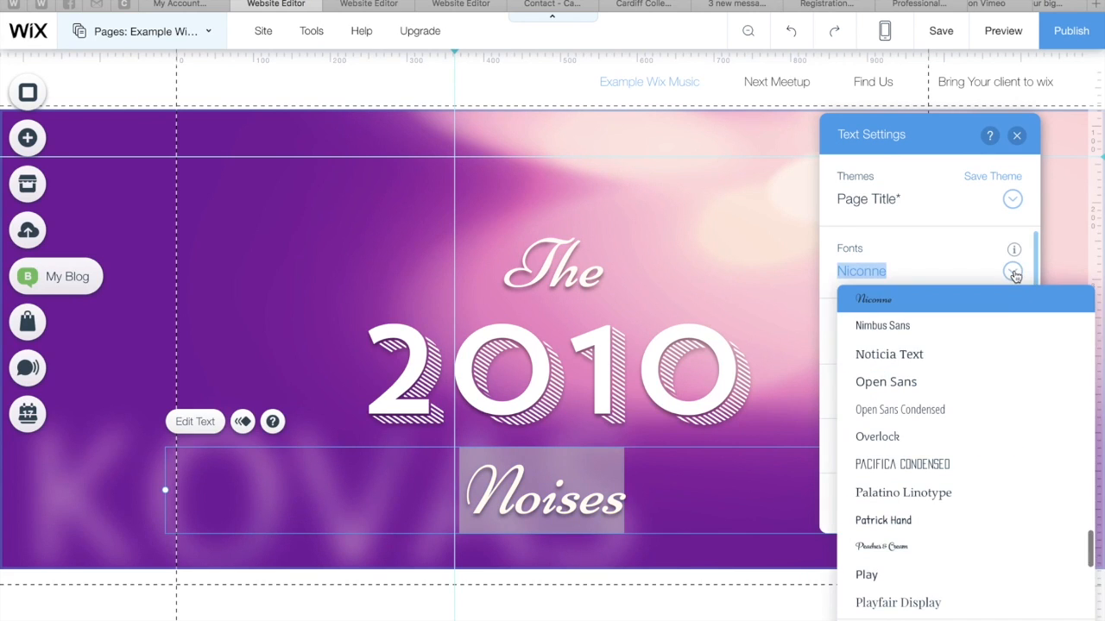
scroll(952, 413, "up", 10)
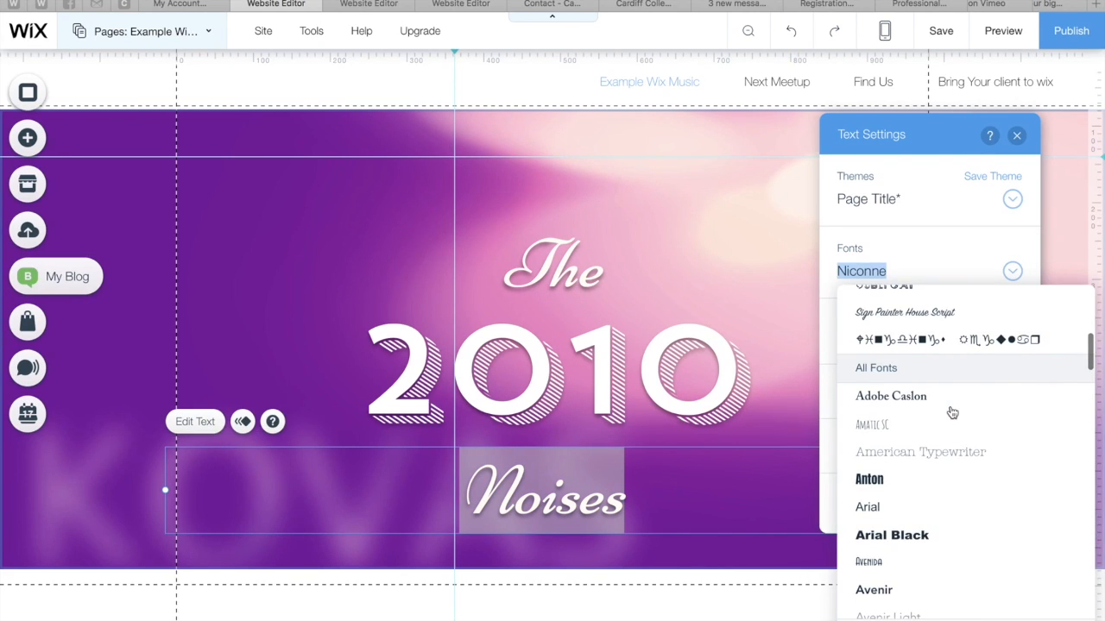
scroll(954, 406, "up", 5)
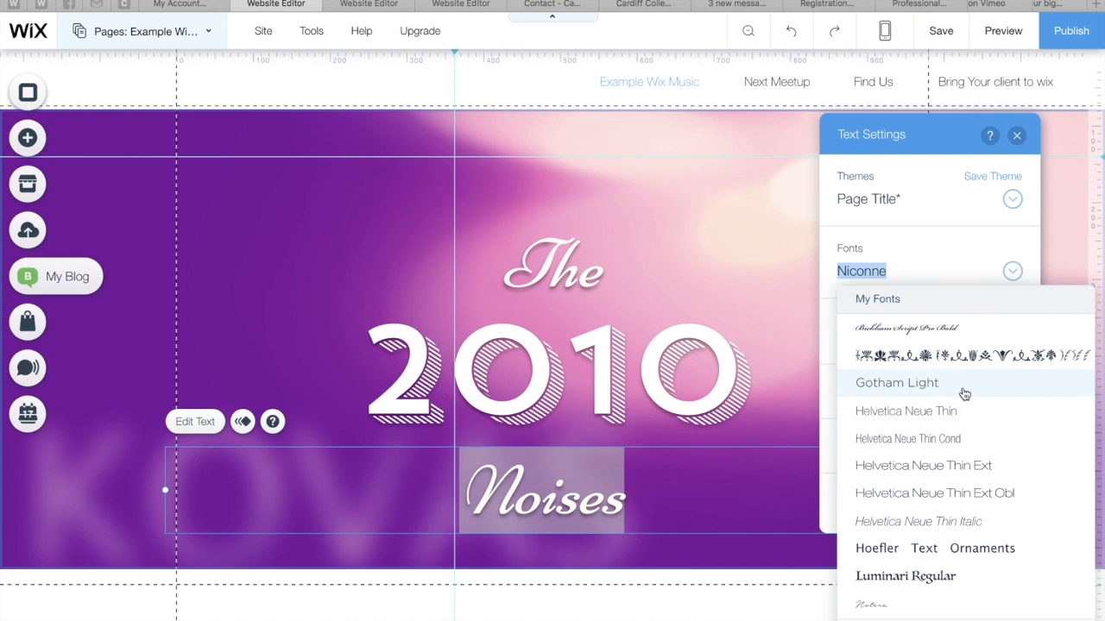
scroll(944, 436, "down", 1)
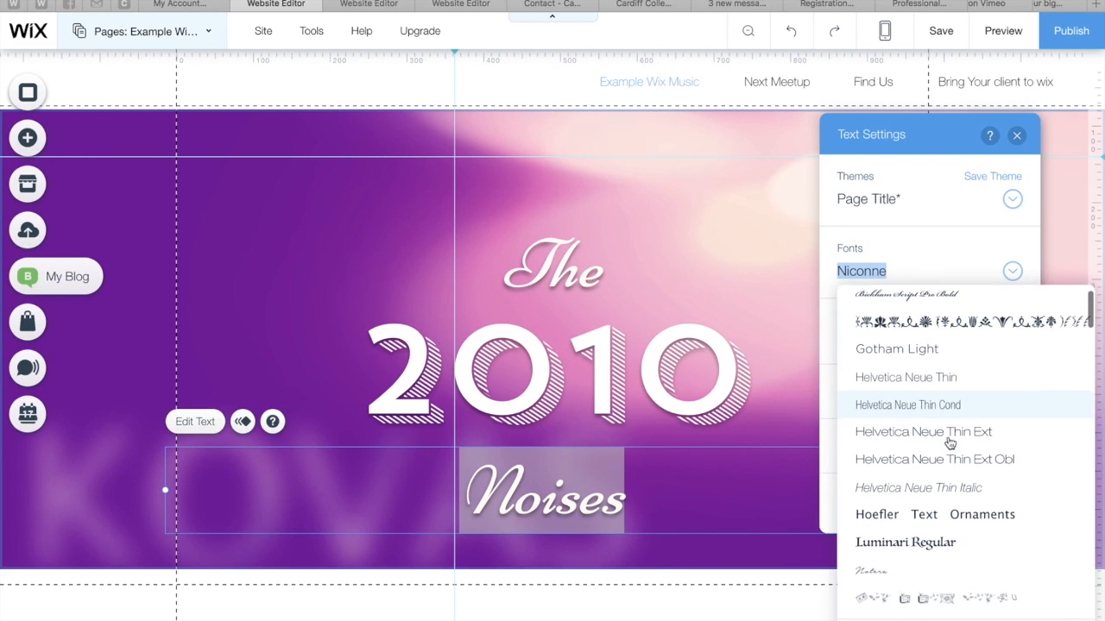
left_click(947, 385)
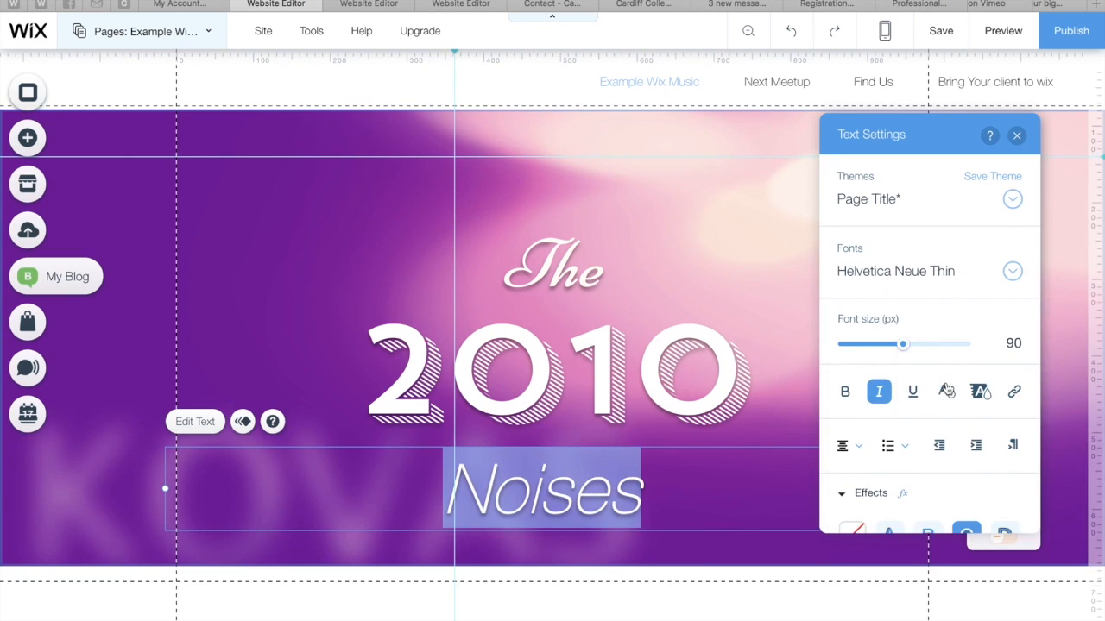
- Remove the italics from the Noises text and try out several text effects on it, finishing with effect A
left_click(878, 393)
scroll(898, 431, "down", 3)
left_click(938, 456)
left_click(892, 452)
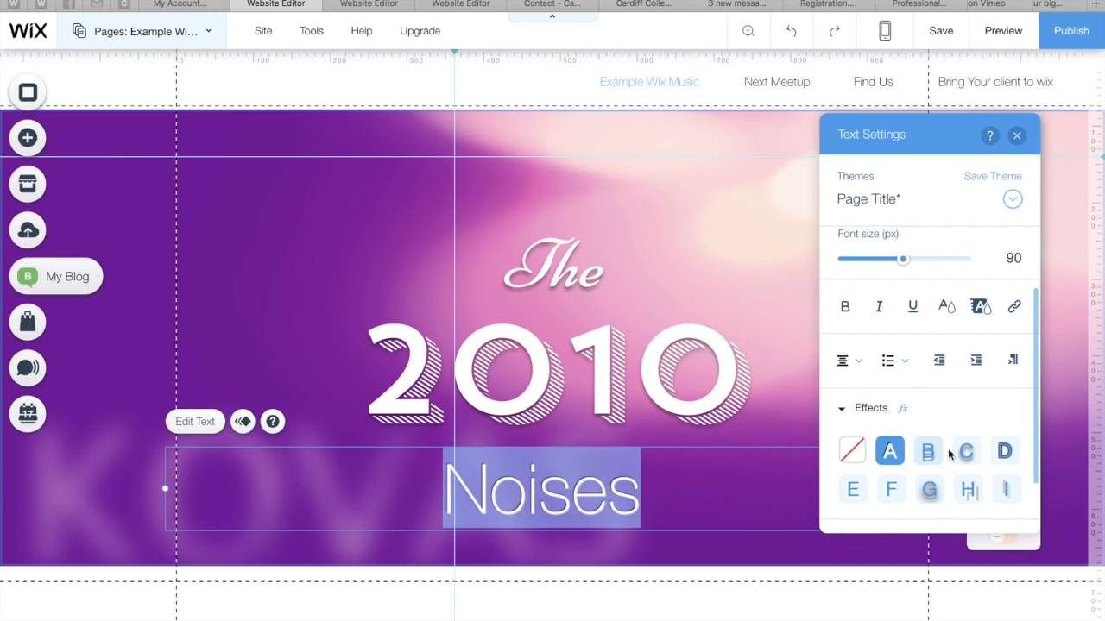
left_click(1003, 452)
left_click(853, 489)
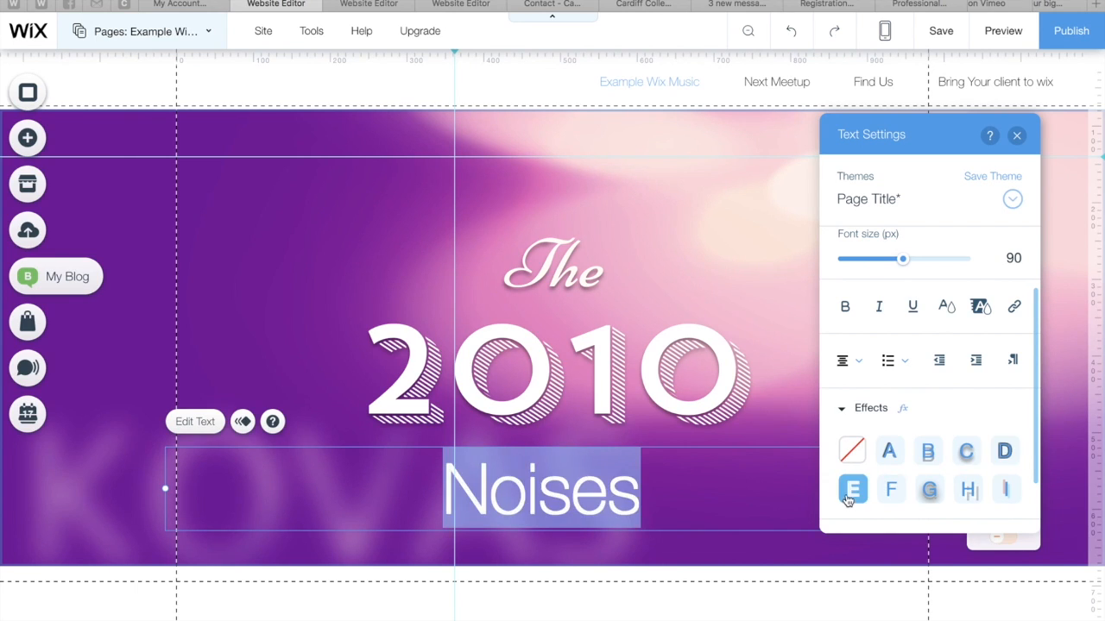
left_click(890, 489)
left_click(927, 490)
left_click(968, 491)
left_click(1001, 492)
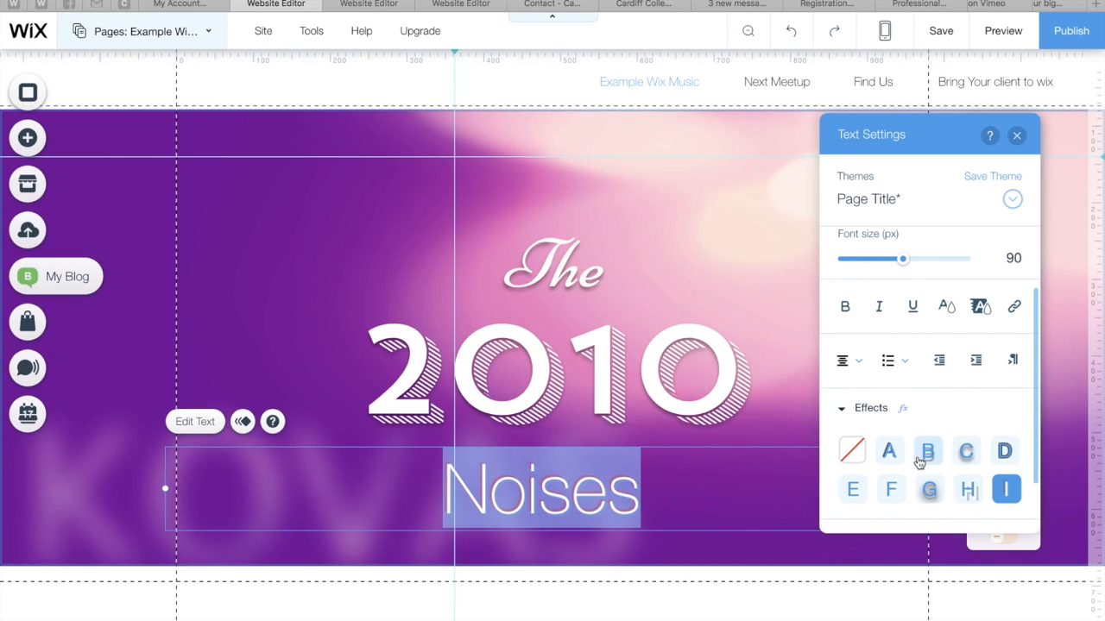
left_click(889, 452)
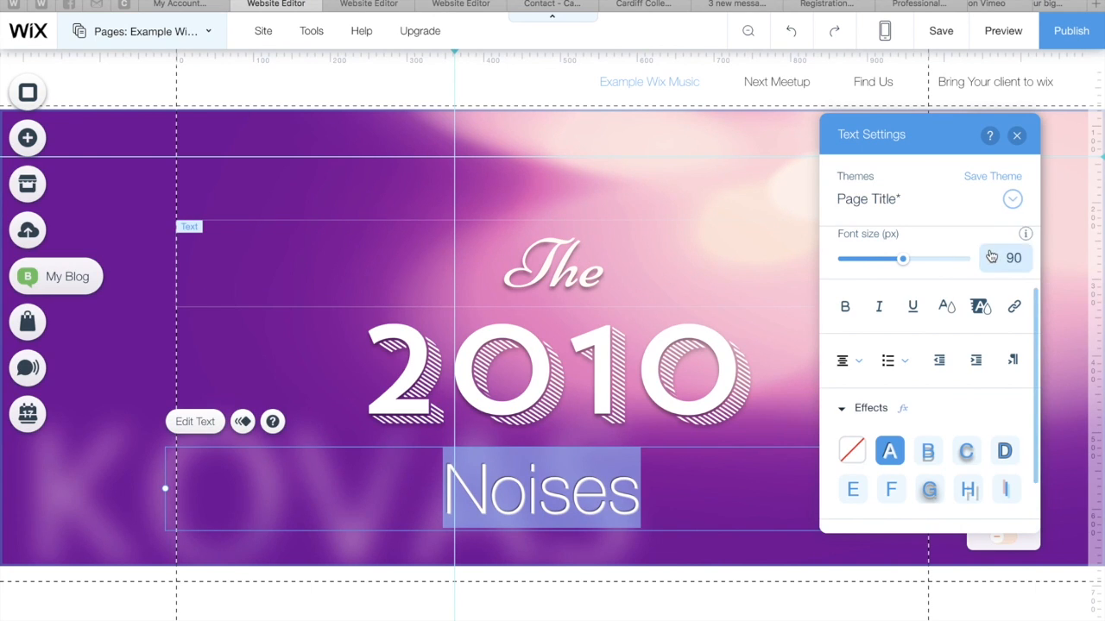
- Change the Noises text's font to Belinda
scroll(989, 256, "up", 2)
left_click(1012, 272)
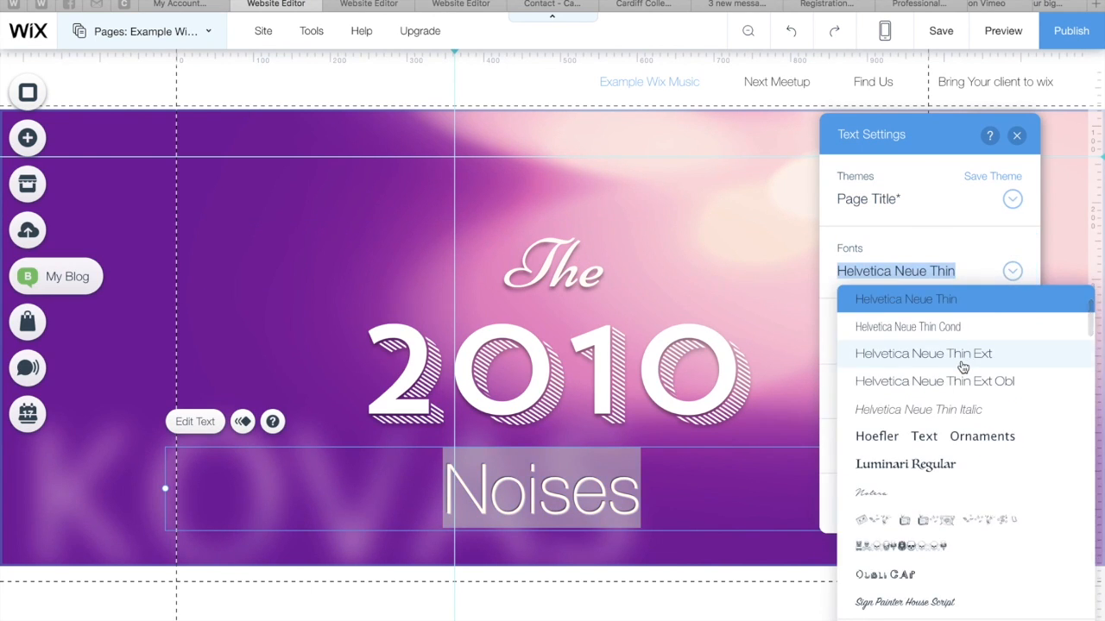
scroll(961, 366, "down", 5)
scroll(961, 366, "down", 4)
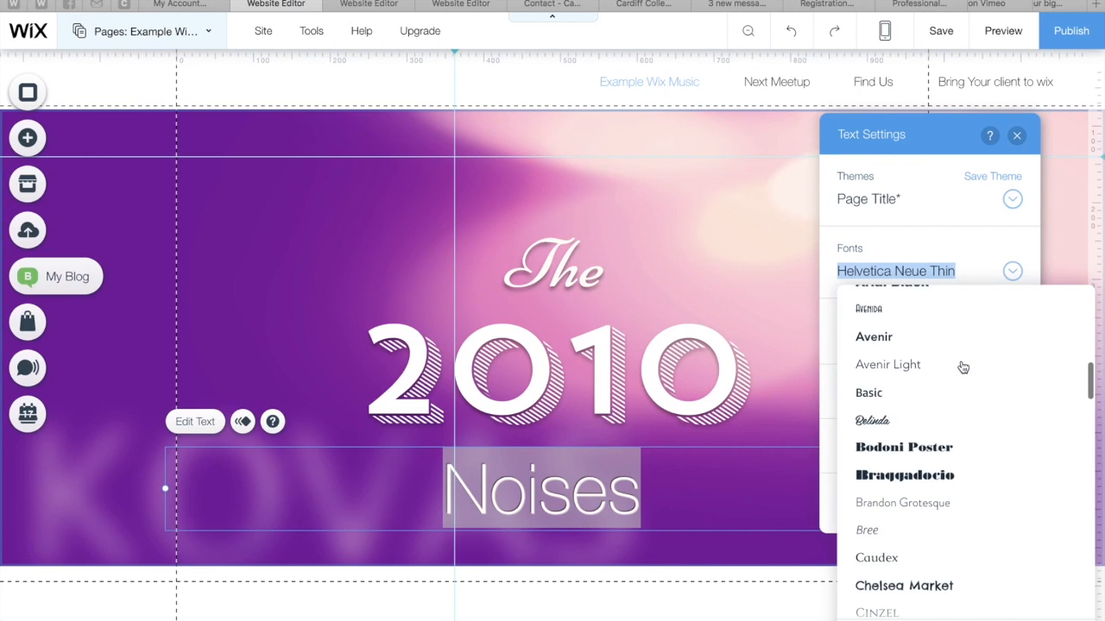
left_click(918, 406)
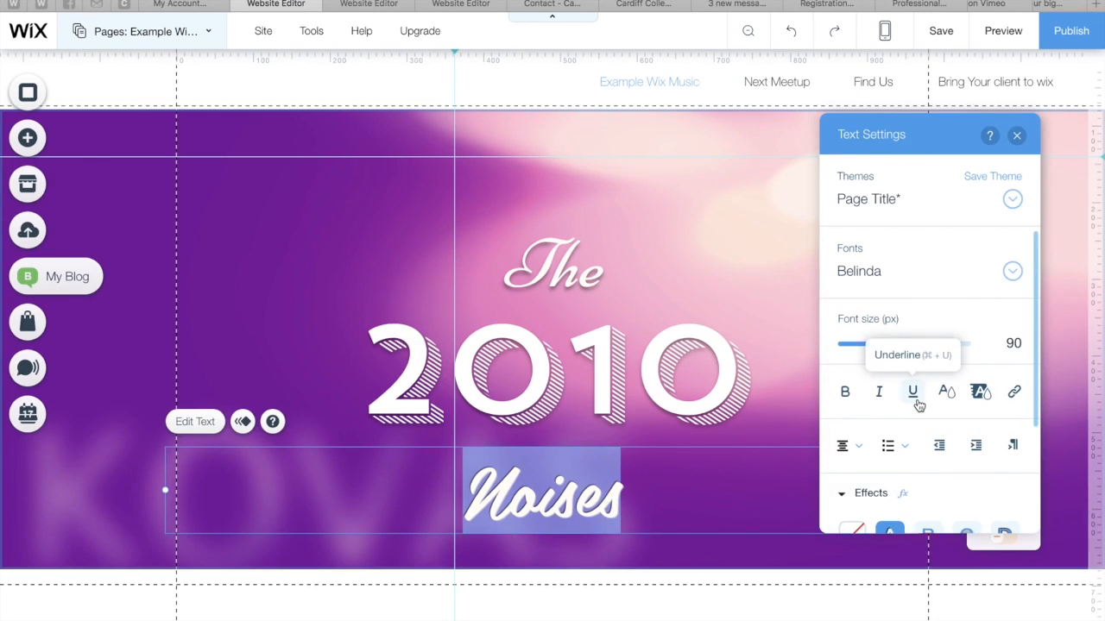
- Set the Noises text's font to Playfair Display and finish editing the text
left_click(1014, 276)
scroll(952, 415, "down", 6)
scroll(952, 416, "down", 8)
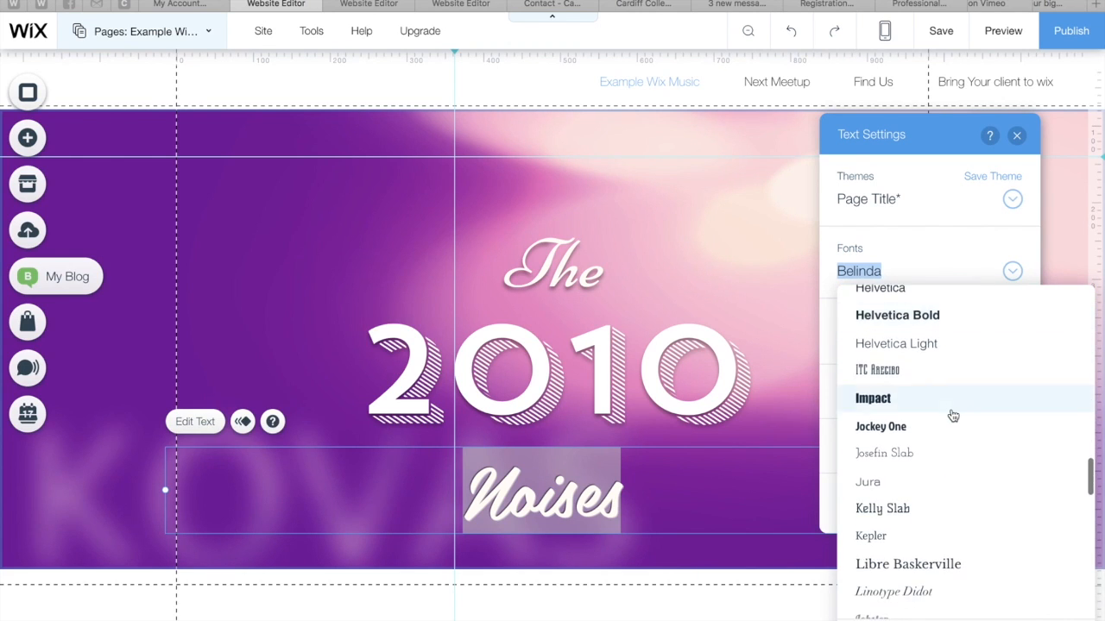
scroll(952, 416, "down", 8)
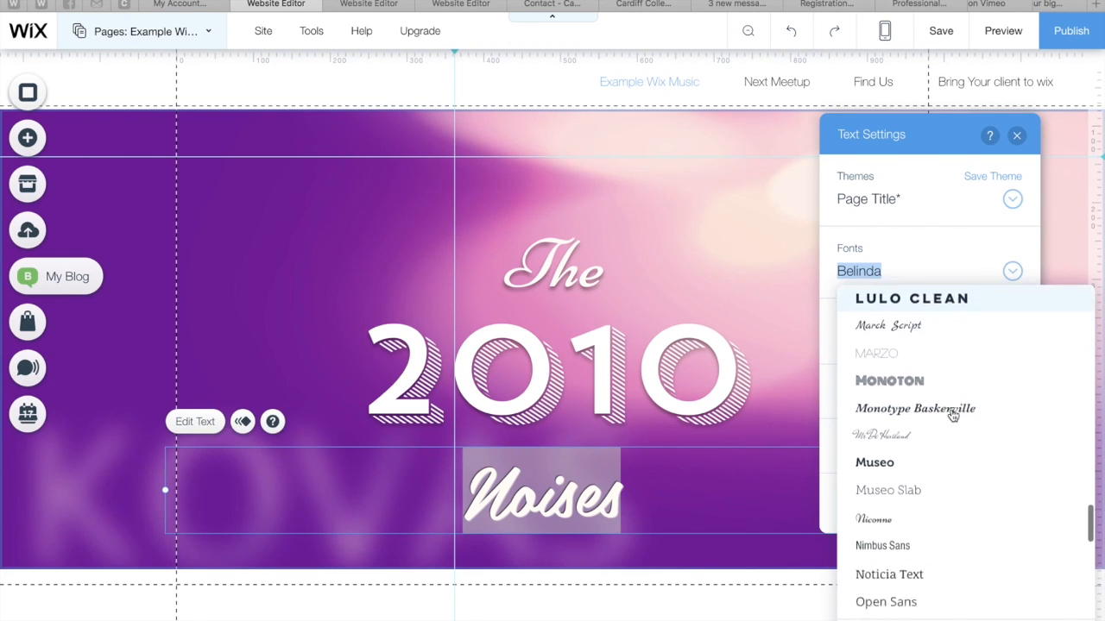
scroll(952, 416, "down", 6)
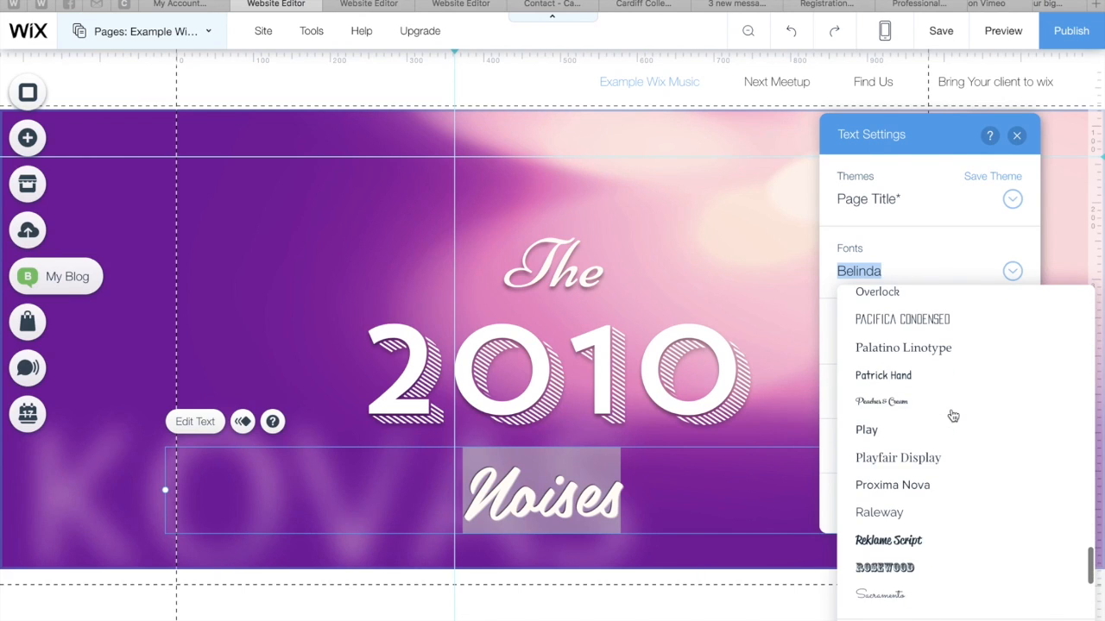
left_click(936, 402)
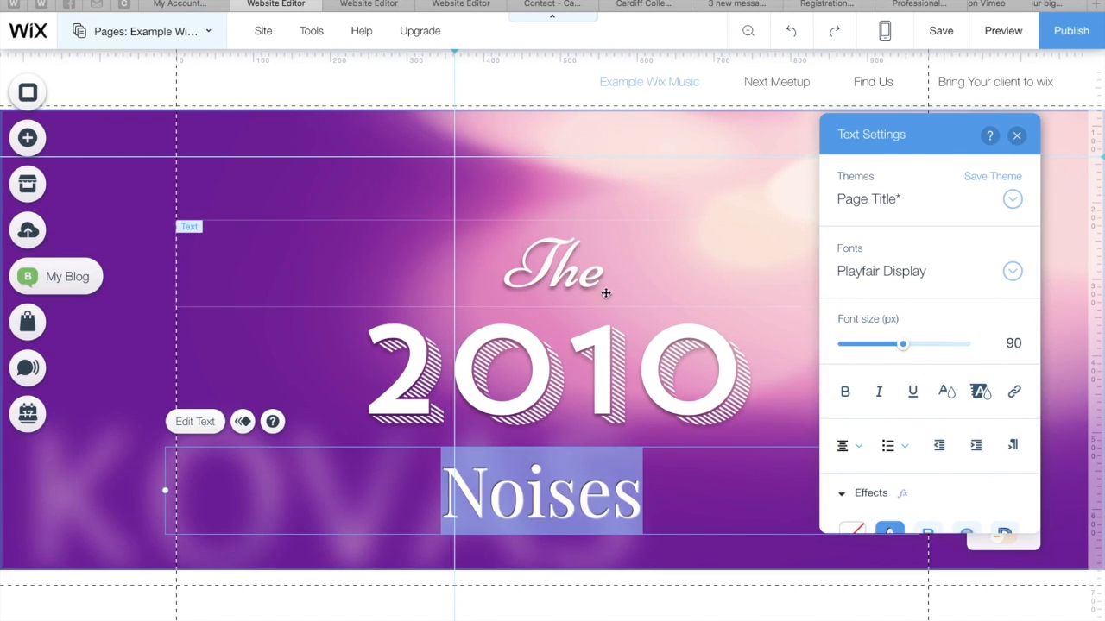
left_click(694, 261)
left_click(587, 507)
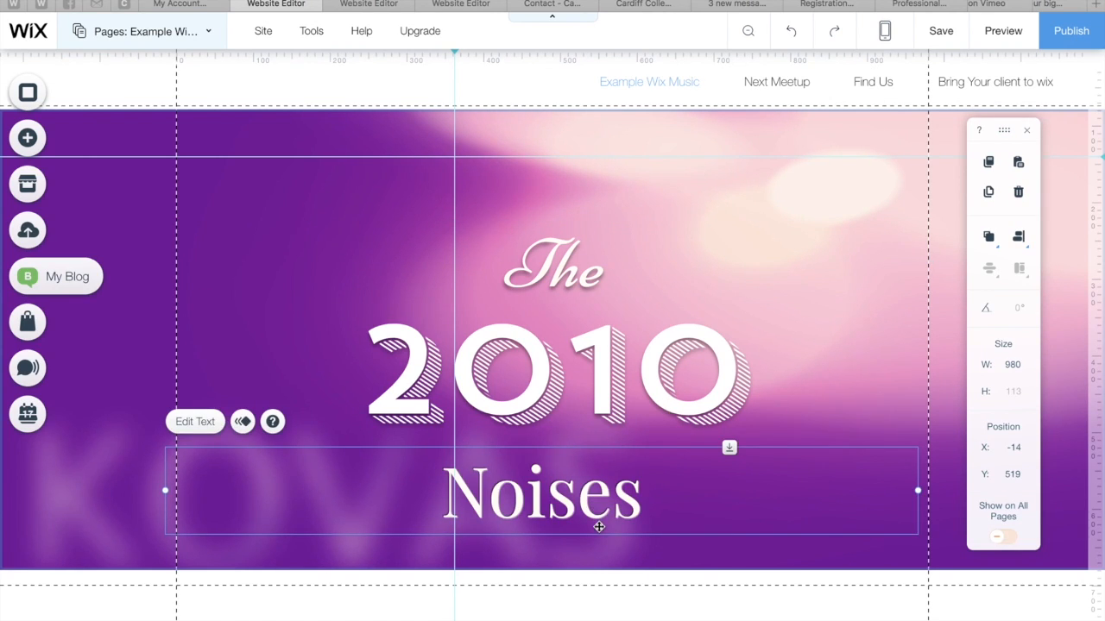
- Search the Wix App Market for music and open the Wix Music app's details
left_click(47, 190)
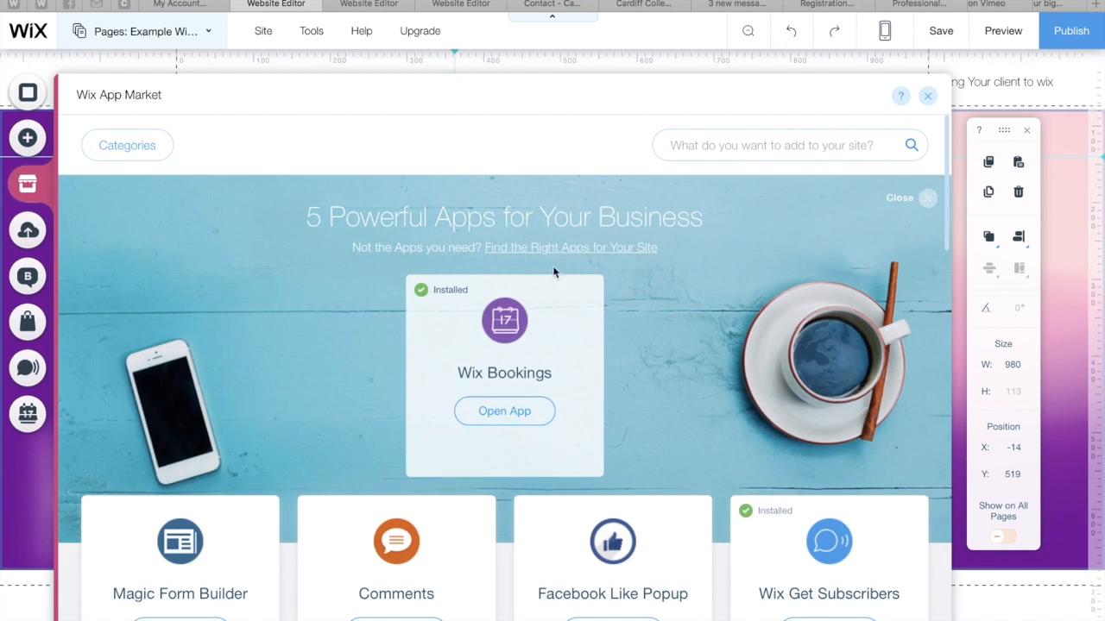
left_click(760, 145)
type("musi")
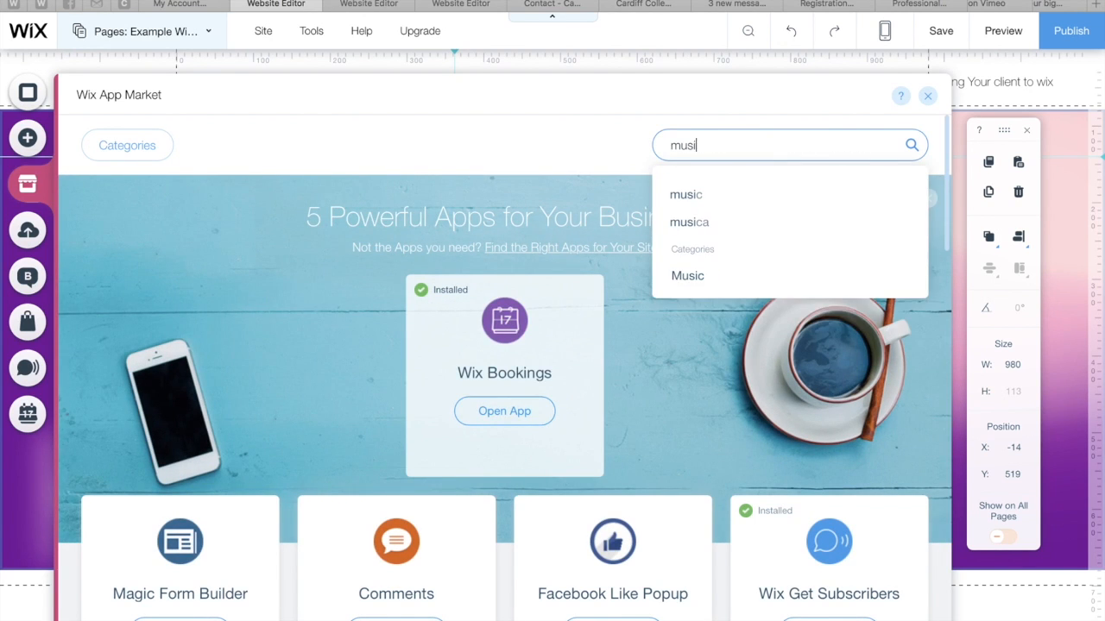
type("c")
left_click(744, 280)
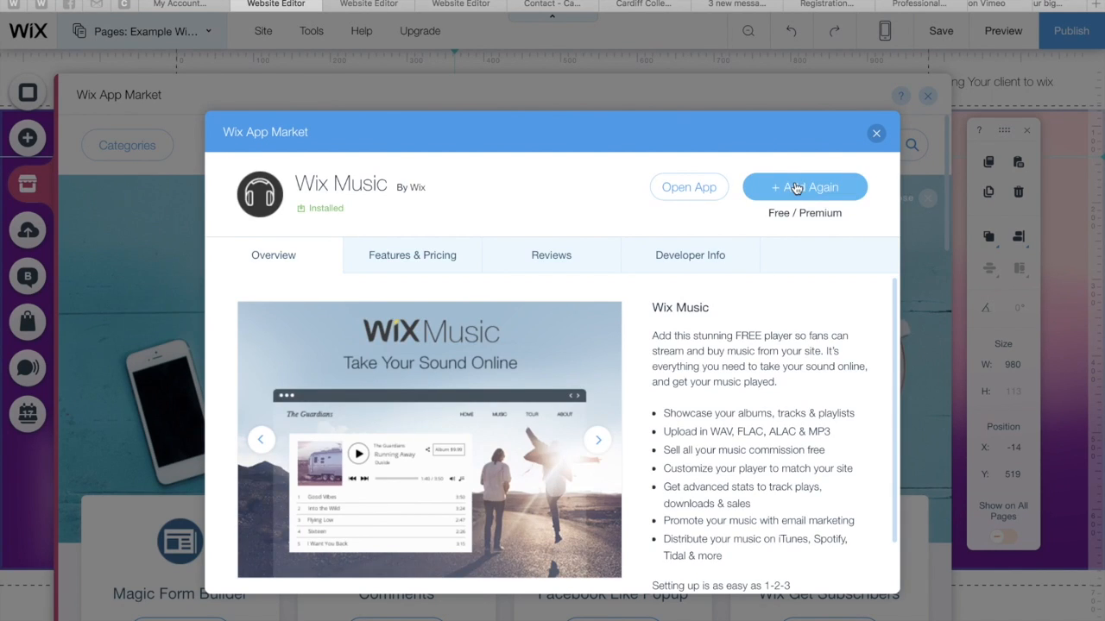
- Review the Wix Music features and pricing, comparing the free Basic Package with Premium
left_click(431, 259)
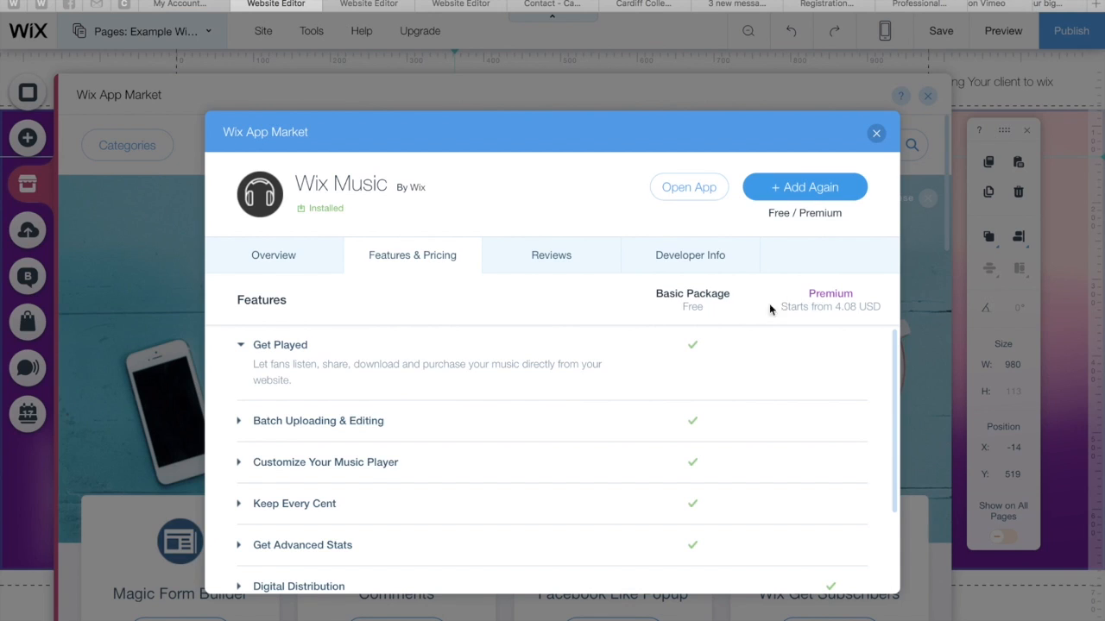
scroll(625, 415, "down", 3)
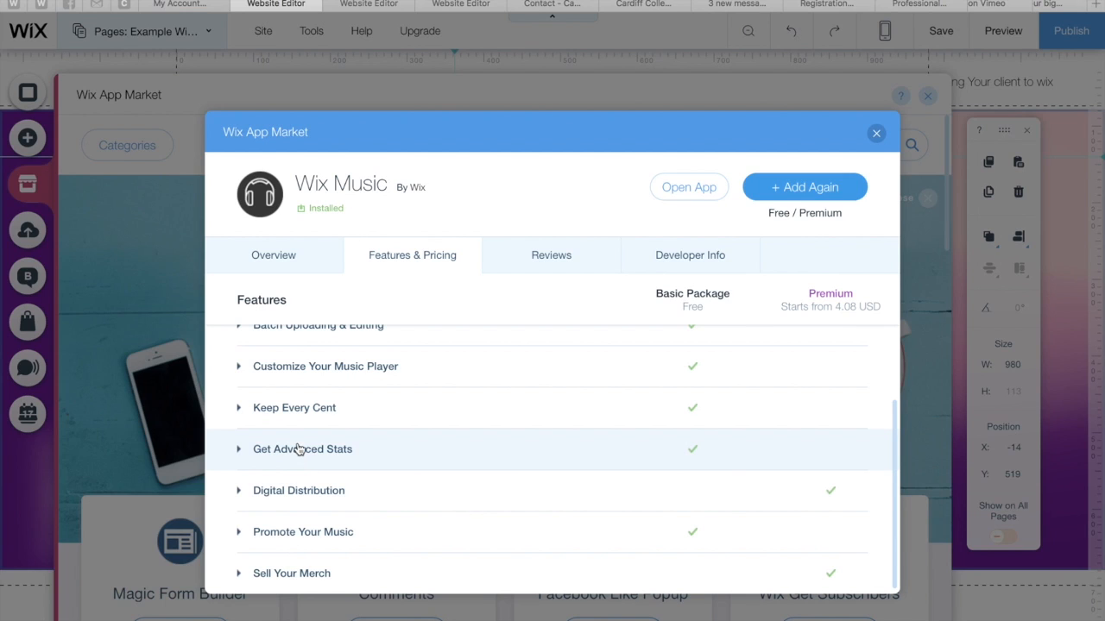
scroll(297, 449, "up", 3)
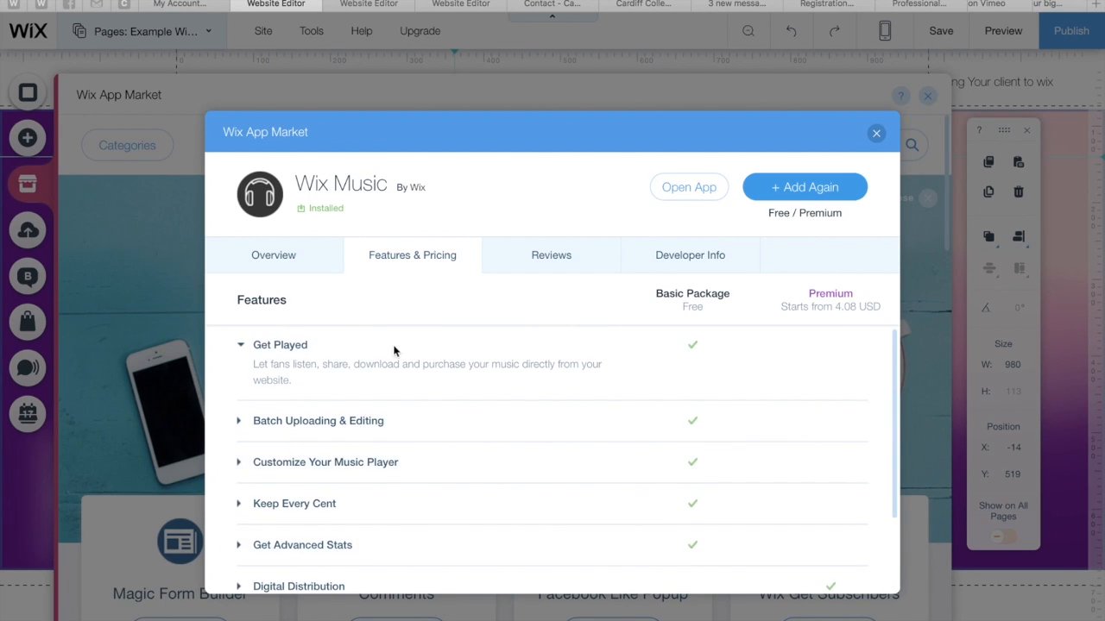
- Add another Wix Music player to the page and place it below the purple strip at about X 25, Y 738
left_click(815, 188)
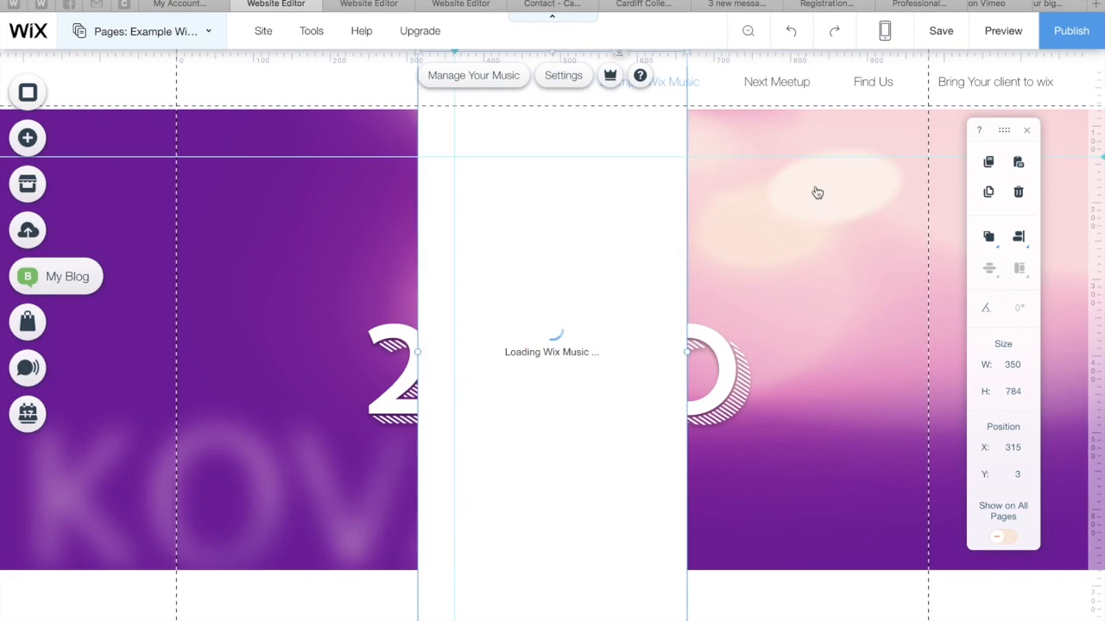
left_click_drag(599, 286, 358, 541)
scroll(380, 535, "down", 3)
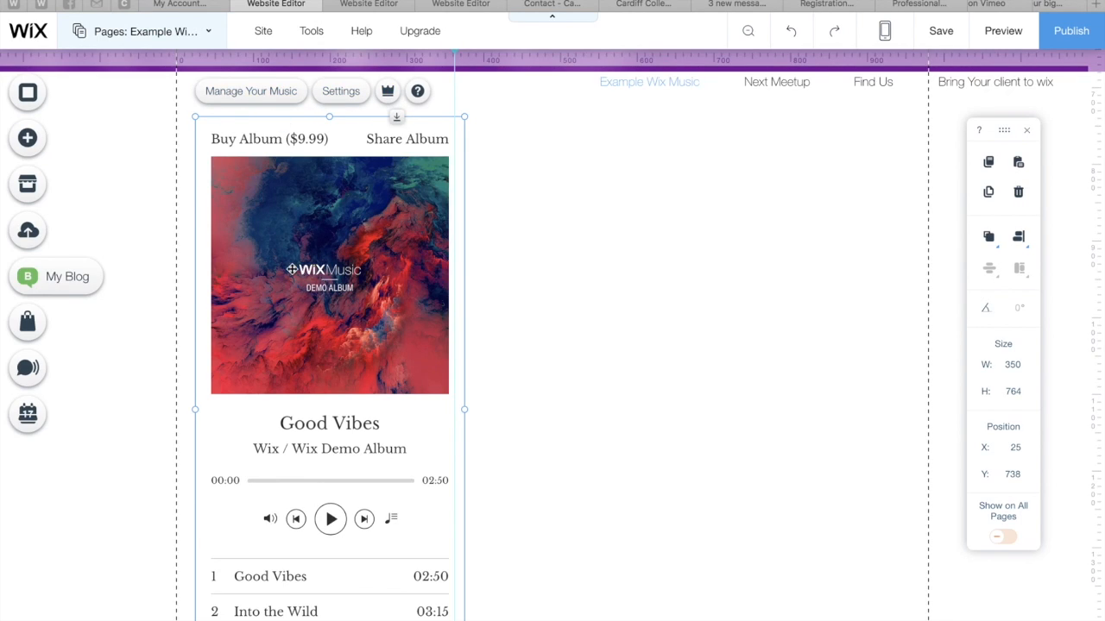
- Preview the page and test the music player by playing Good Vibes, Into the Wild and Flying Low
left_click(1003, 31)
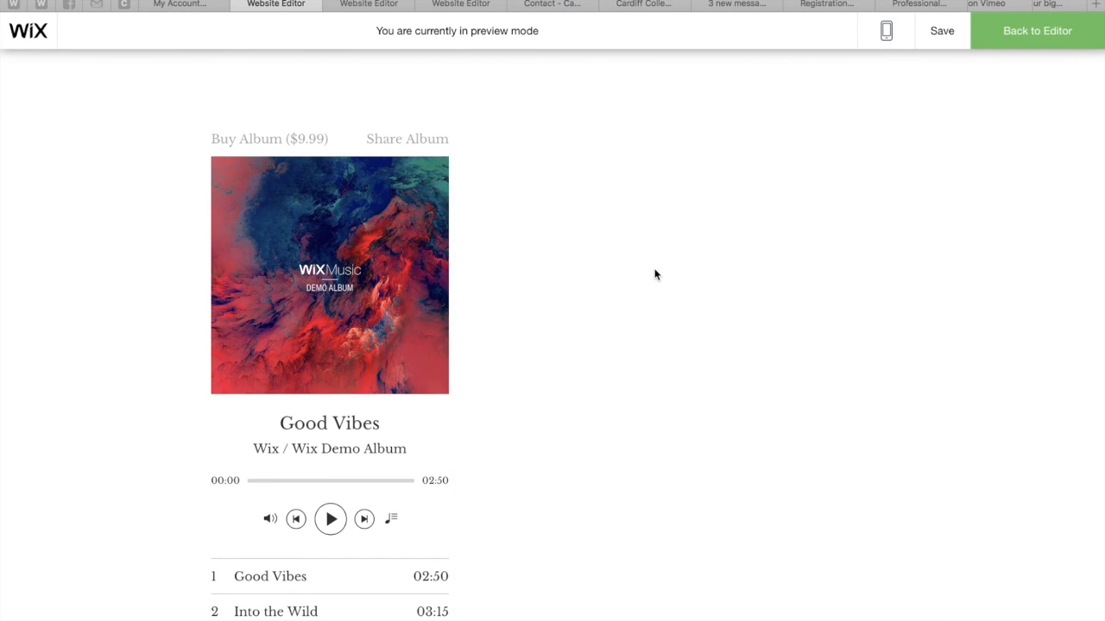
left_click(331, 519)
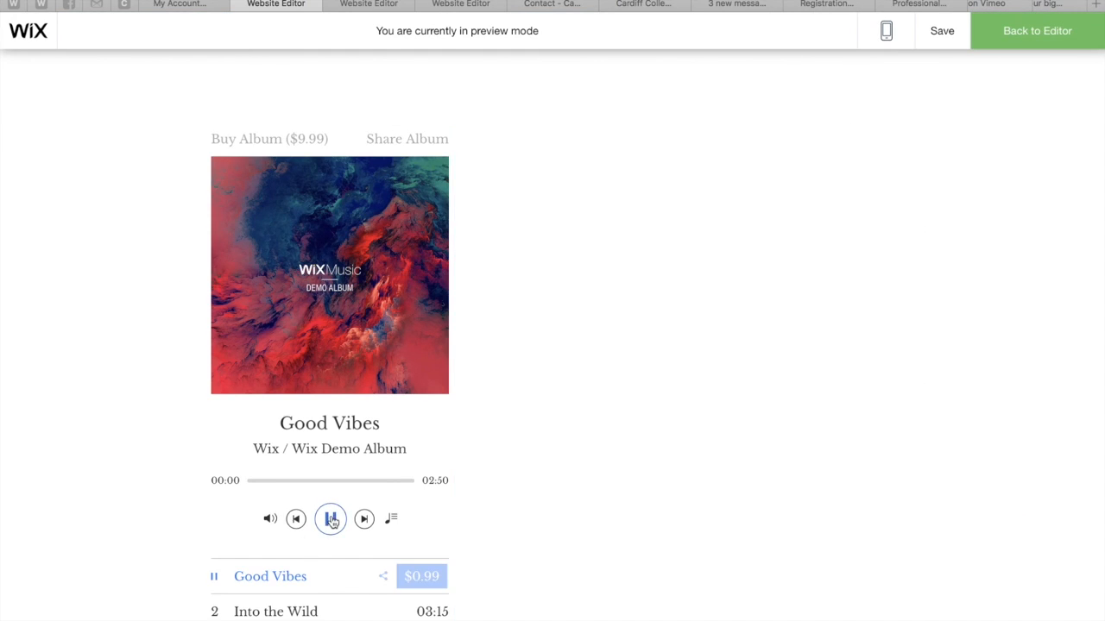
scroll(333, 523, "down", 1)
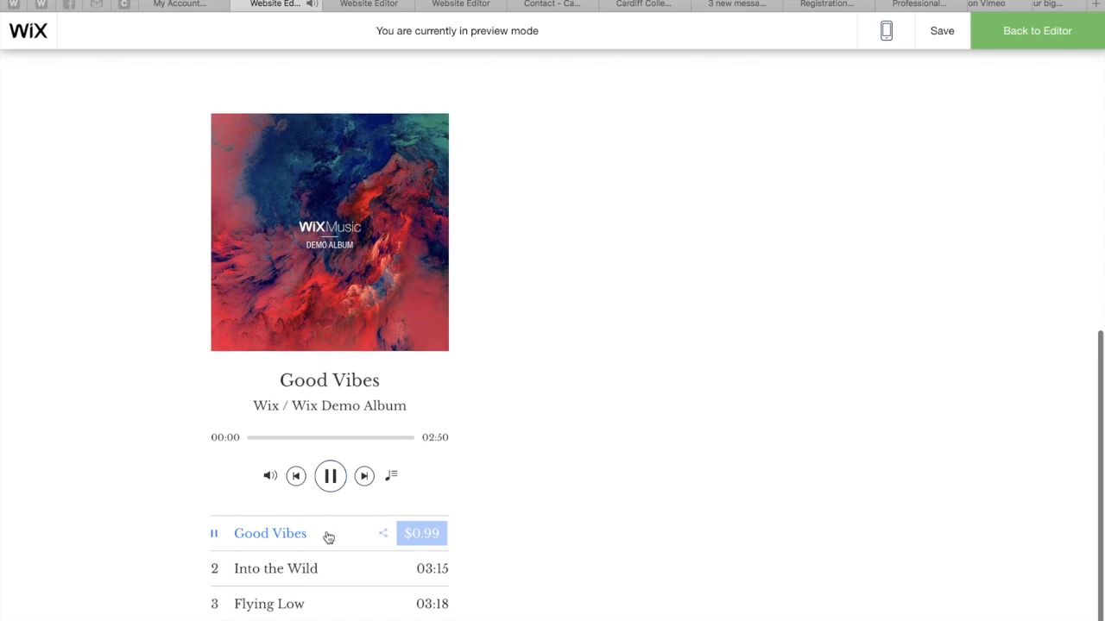
left_click(292, 576)
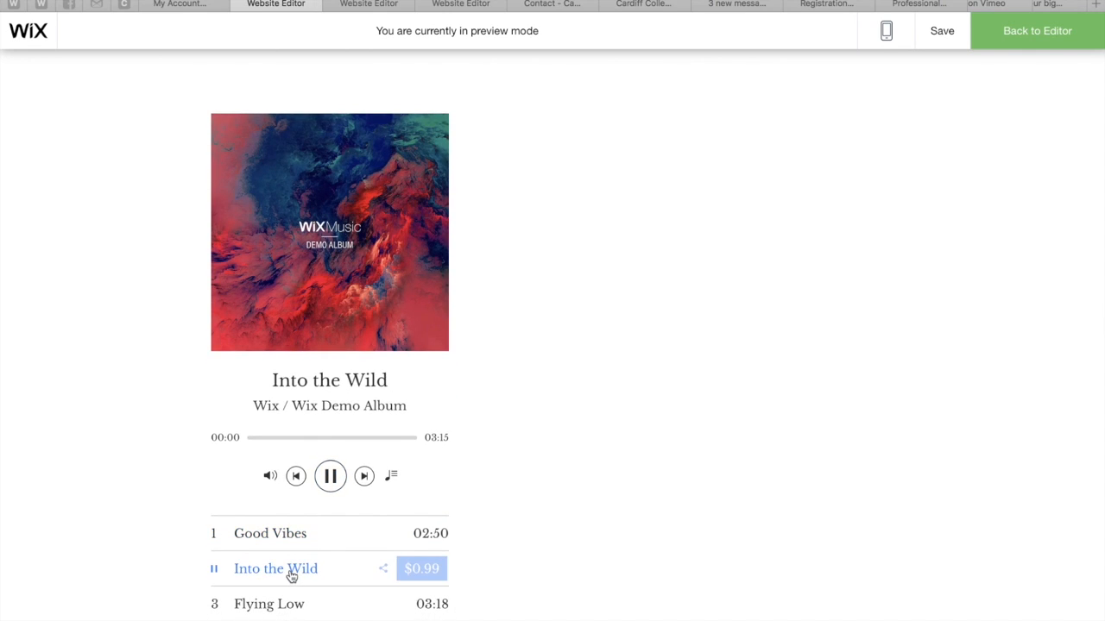
left_click(287, 603)
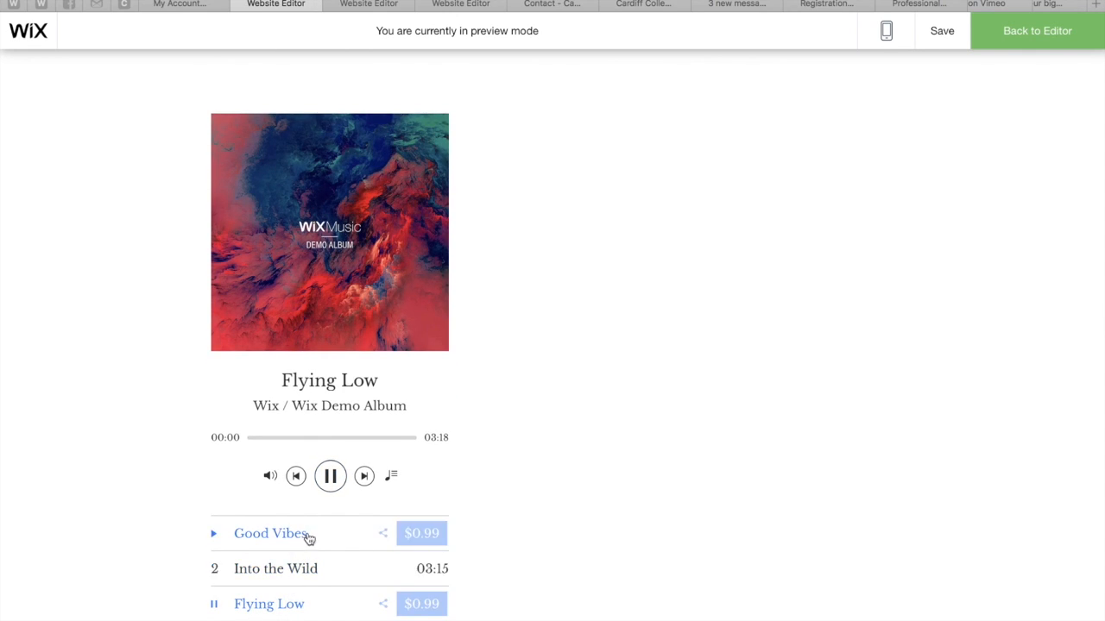
- Pause the playing track and return from the preview to the editor
left_click(331, 475)
scroll(526, 442, "up", 5)
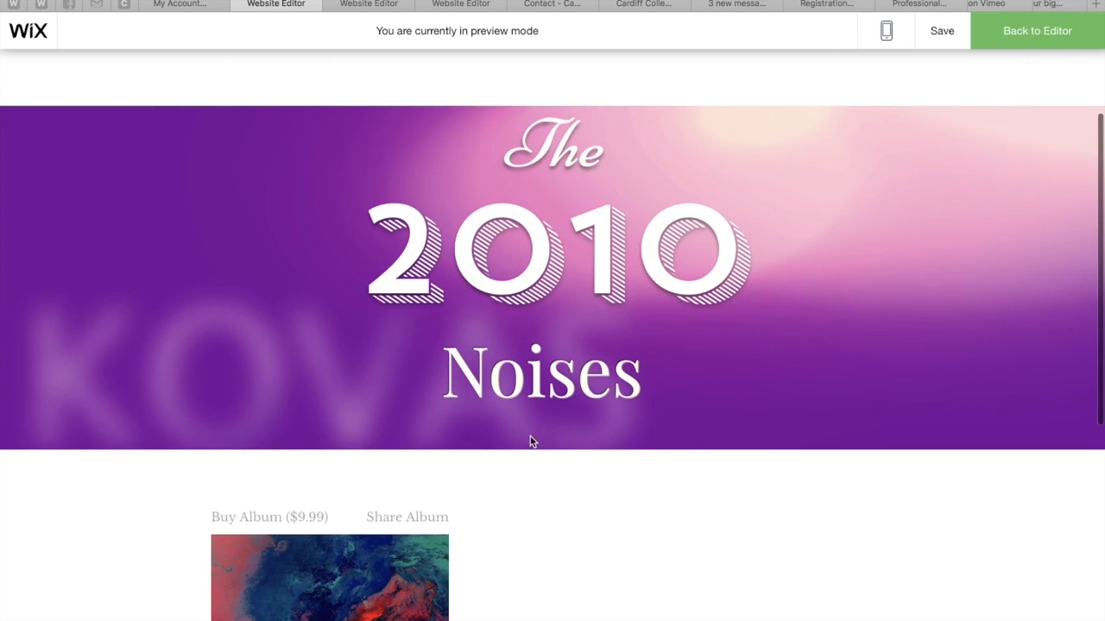
left_click(1038, 31)
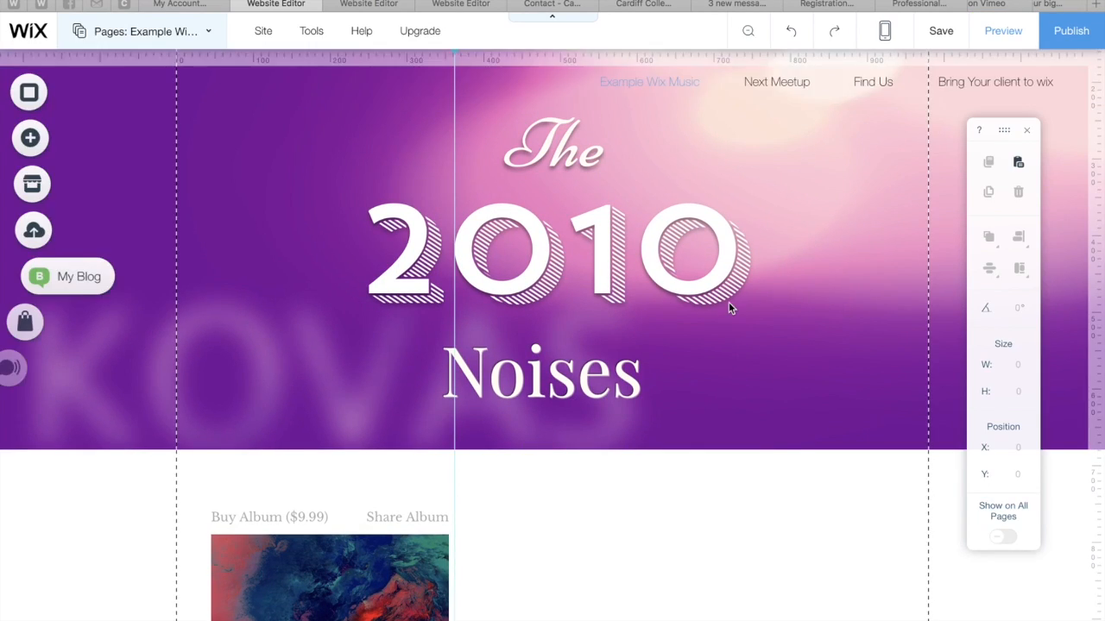
- Select the Wix Music player below the purple strip and open its music manager
scroll(480, 454, "down", 1)
scroll(446, 467, "down", 3)
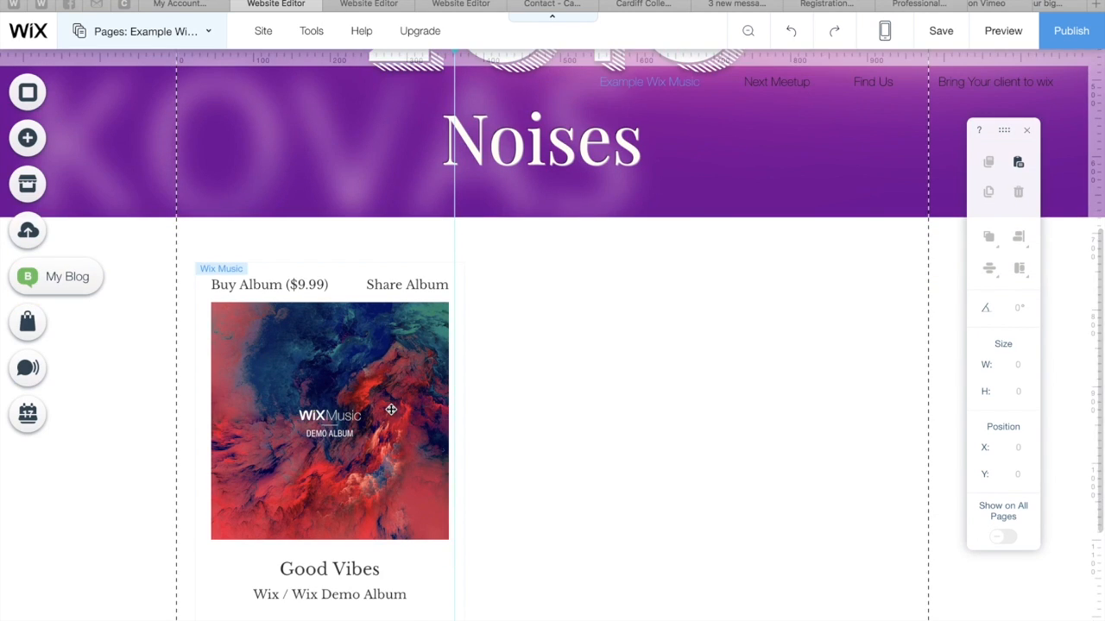
scroll(391, 410, "down", 2)
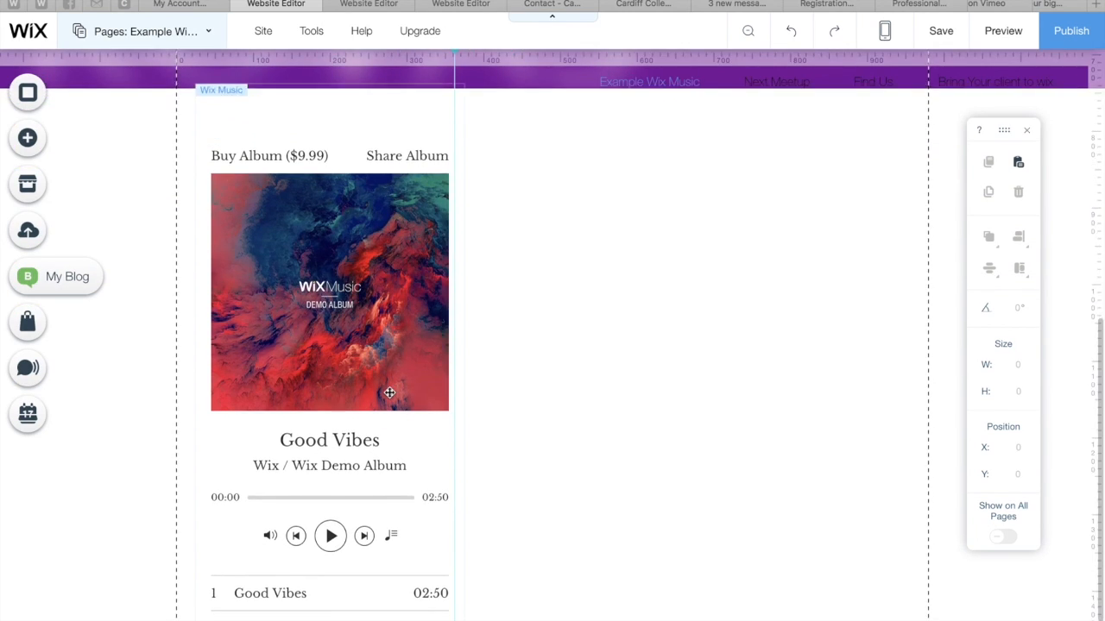
scroll(389, 393, "down", 1)
left_click(340, 202)
scroll(358, 212, "up", 1)
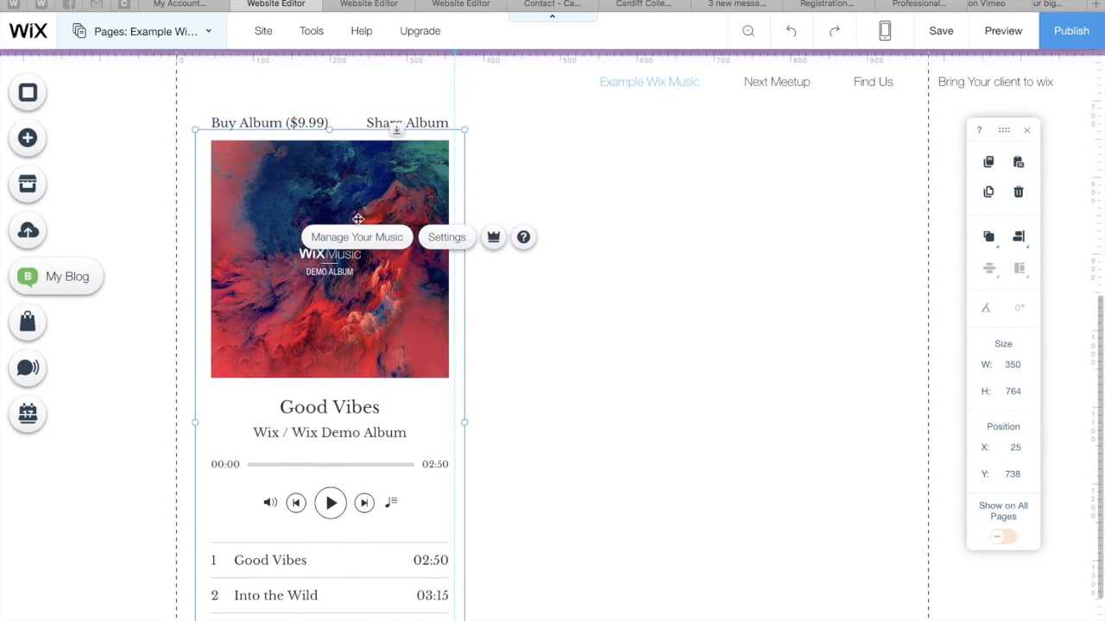
scroll(358, 233, "up", 1)
left_click(357, 239)
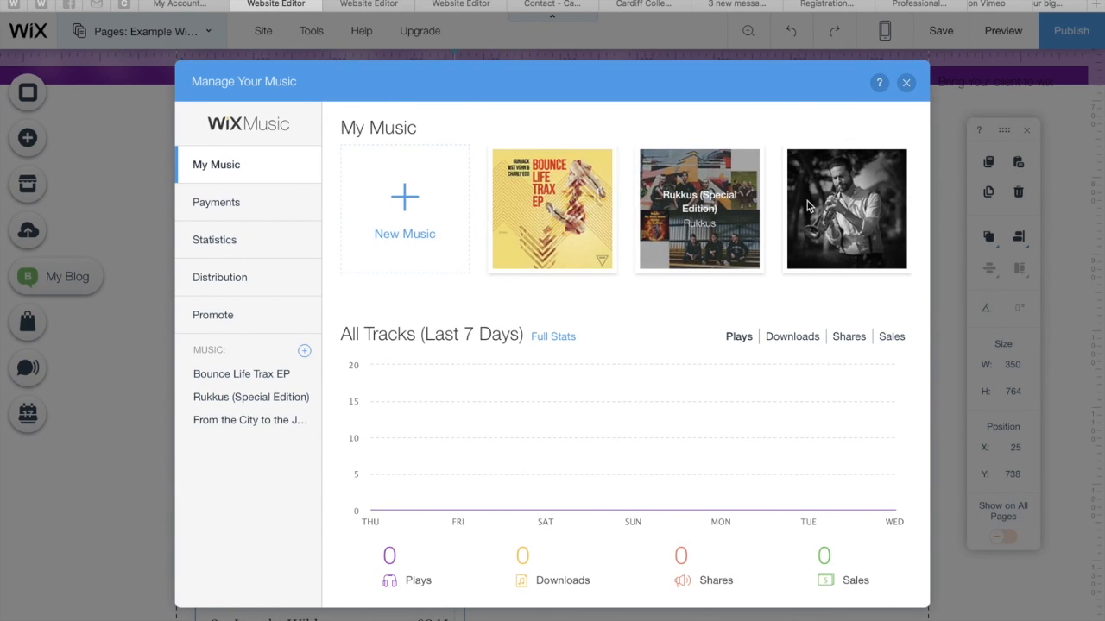
- Review the Bounce Life Trax EP album and the manager's payments, statistics and distribution sections, and close the music manager
left_click(573, 217)
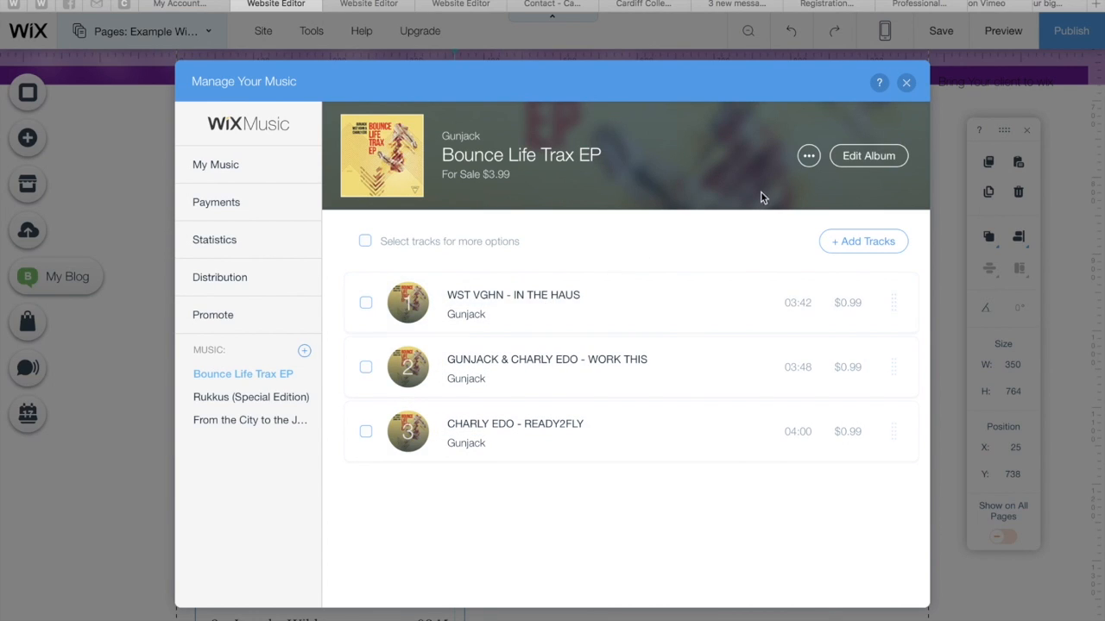
left_click(809, 159)
left_click(870, 242)
left_click(223, 205)
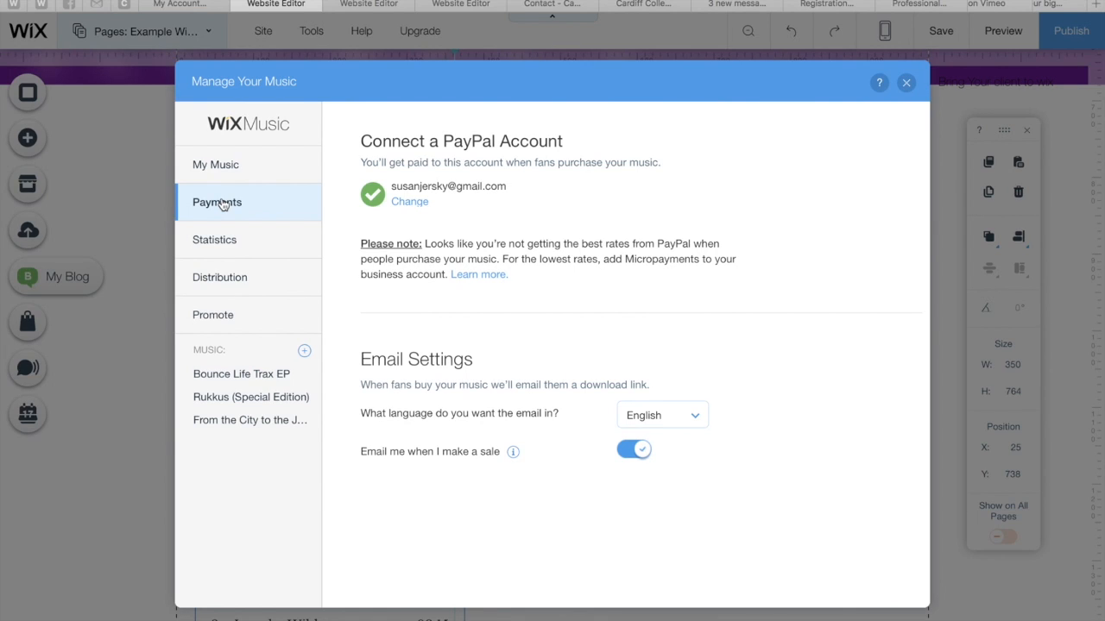
left_click(217, 242)
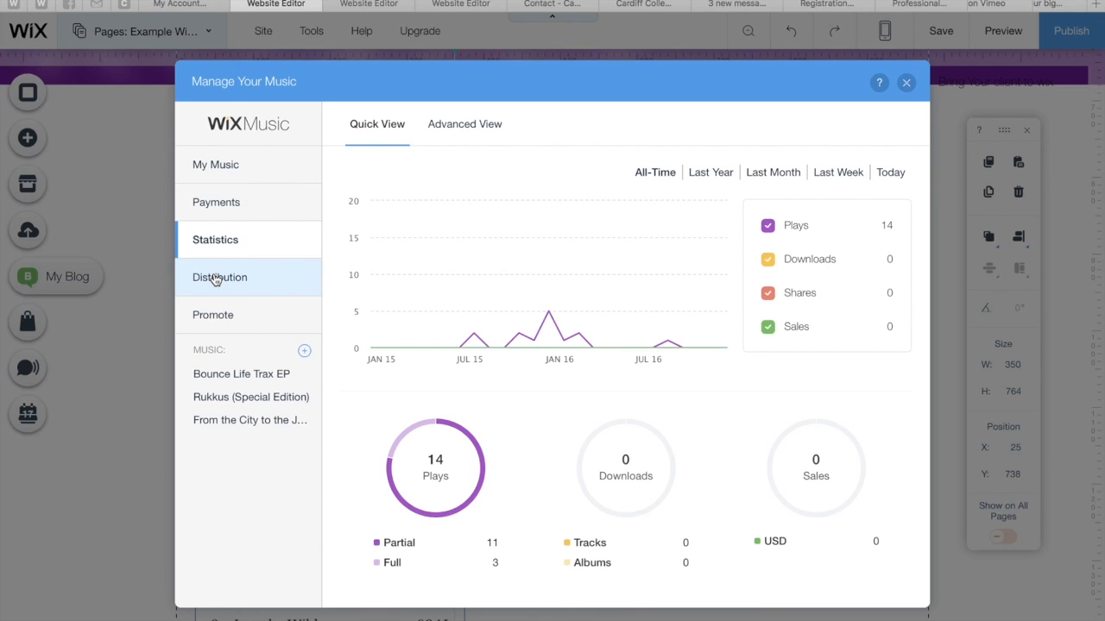
left_click(215, 279)
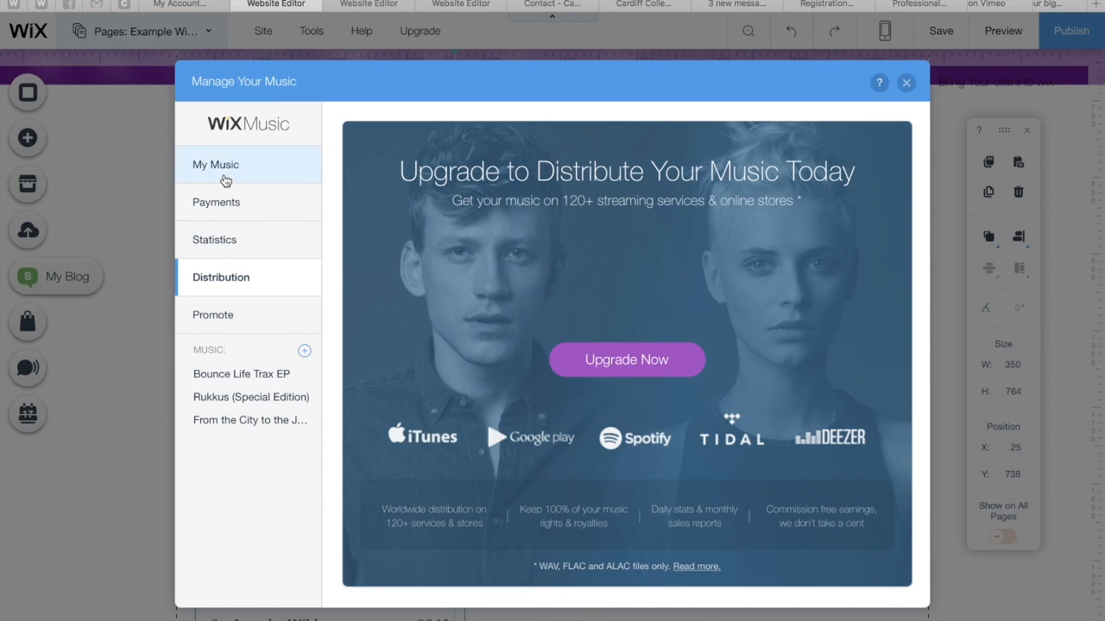
left_click(905, 83)
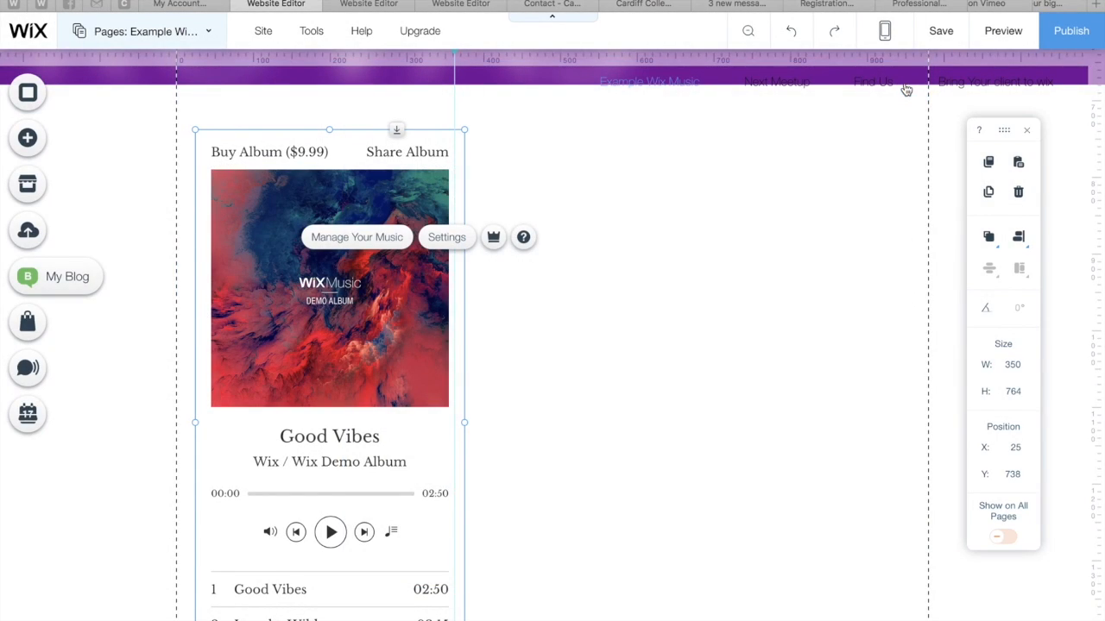
- Create a new album in the music manager with the album name KVS2010 and the version Special Edition
left_click(357, 238)
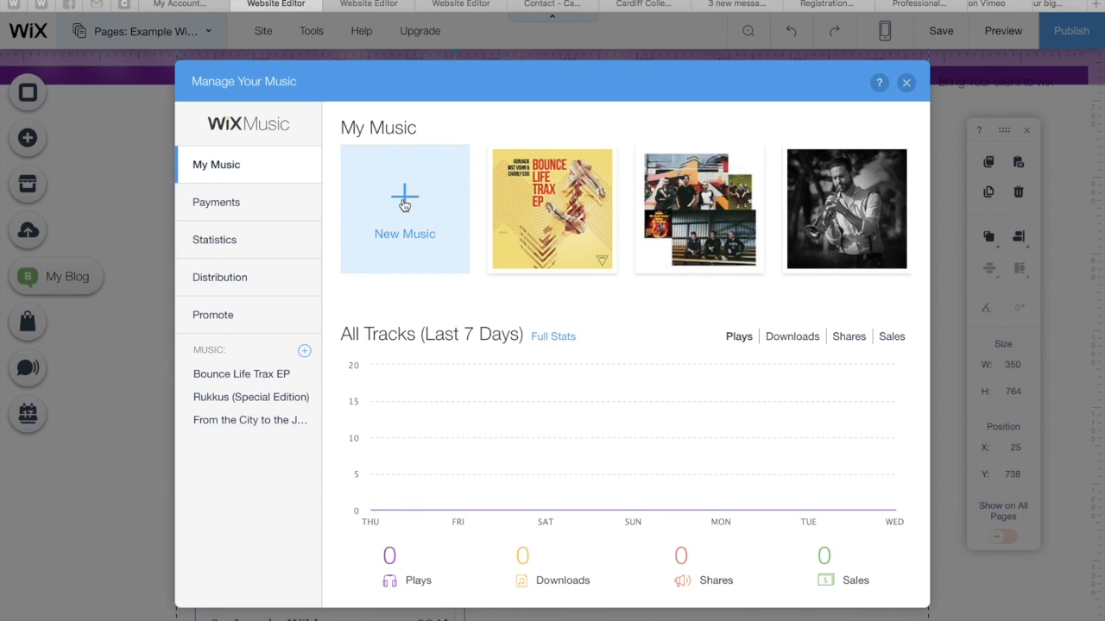
left_click(404, 203)
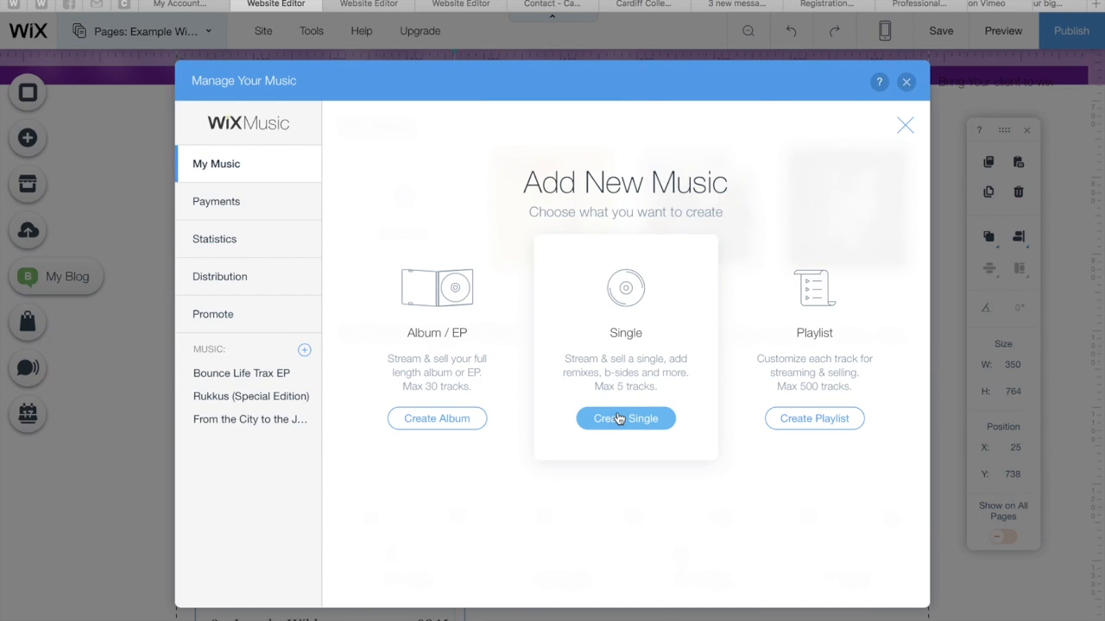
left_click(453, 418)
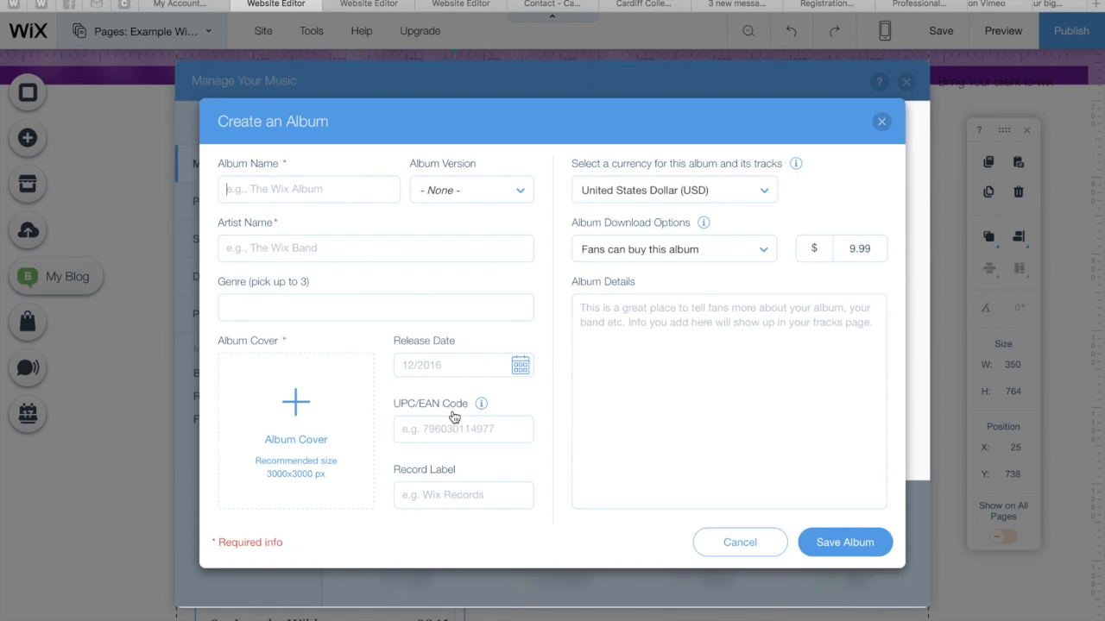
left_click(325, 189)
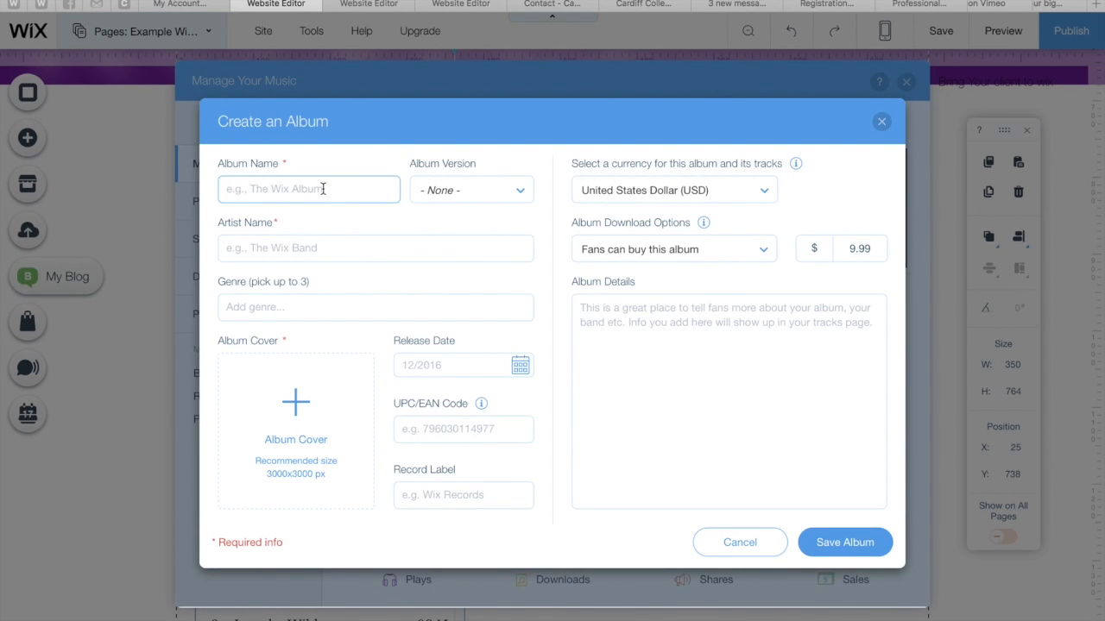
type("KVS2010")
left_click(525, 189)
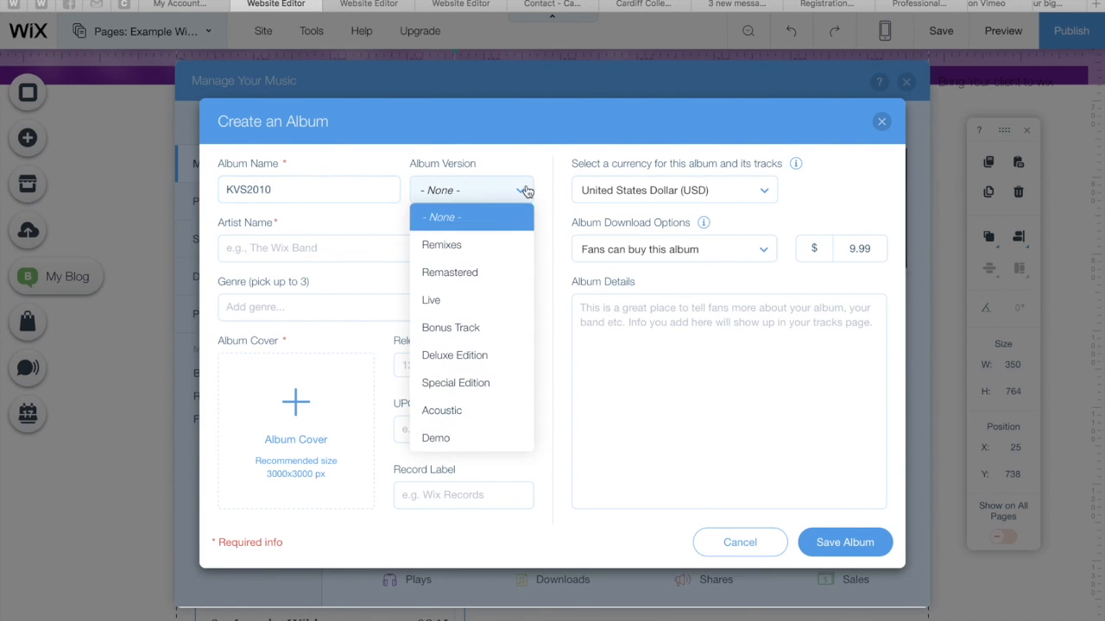
left_click(463, 381)
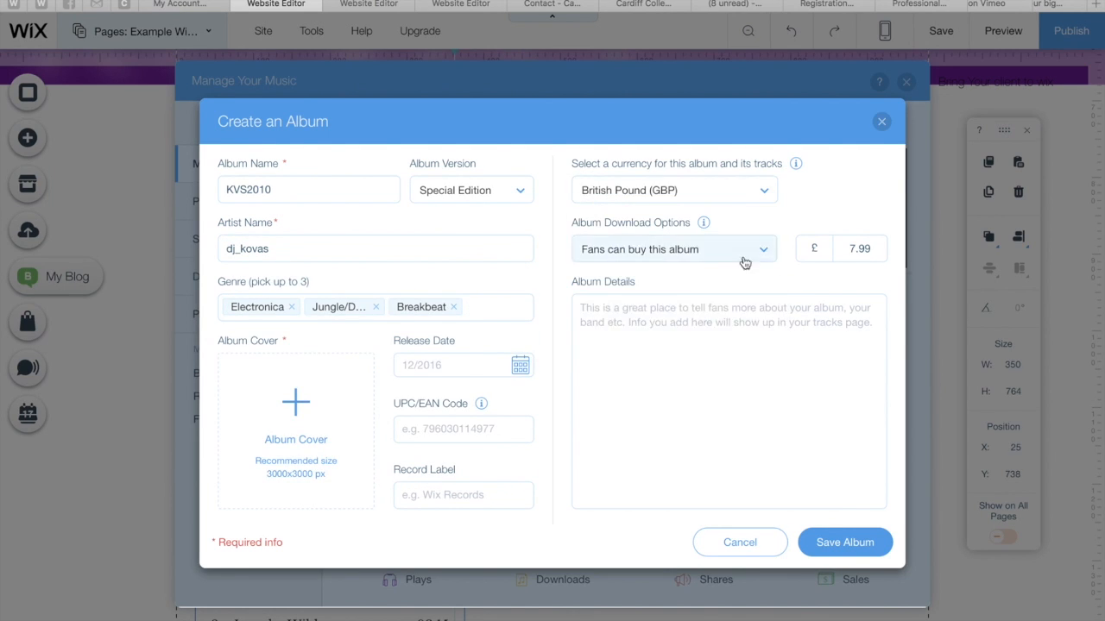
- Enter the album details "A collection of tracks from around 2010" and choose the black-and-white patterned image as the album cover
type("A collection of tracks fo")
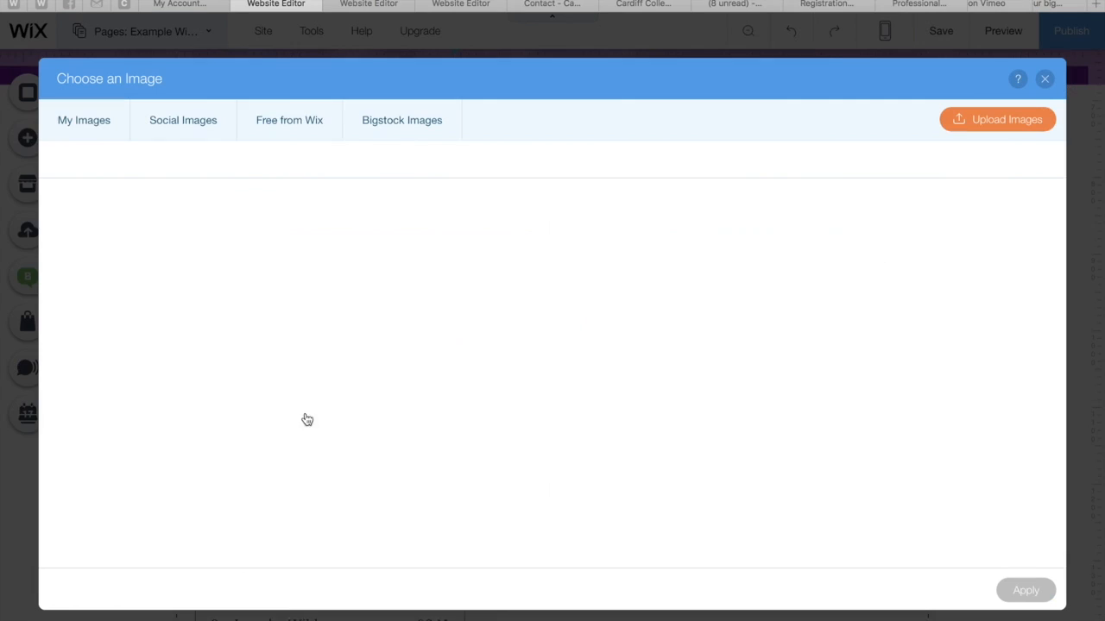
left_click(109, 388)
left_click(647, 476)
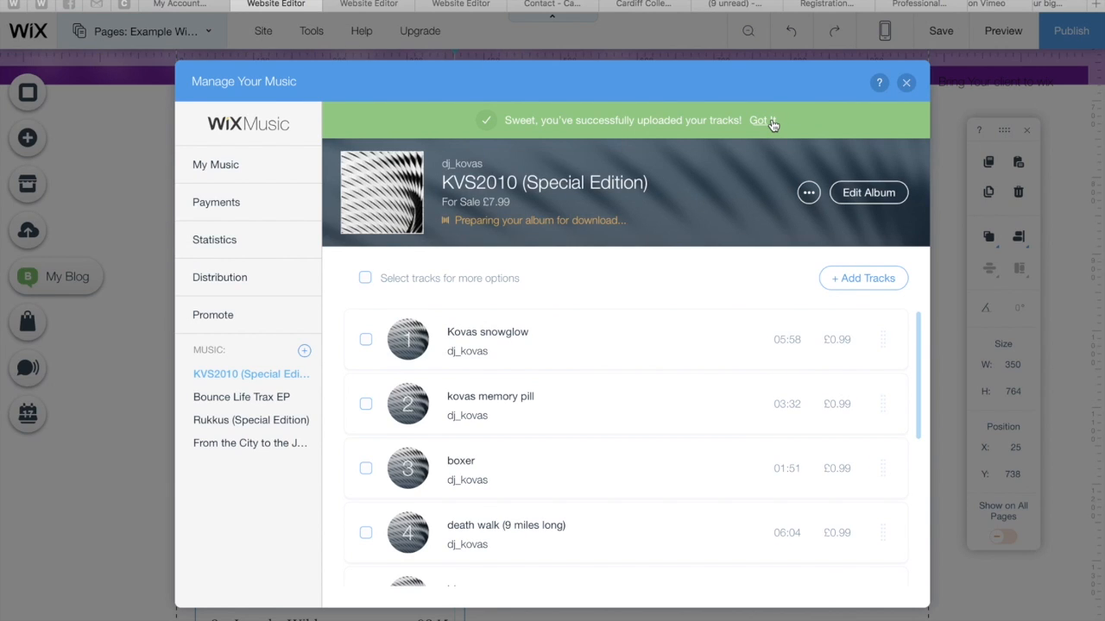
- Dismiss the track upload notice and test the Kovas snowglow track by playing and pausing it
left_click(773, 123)
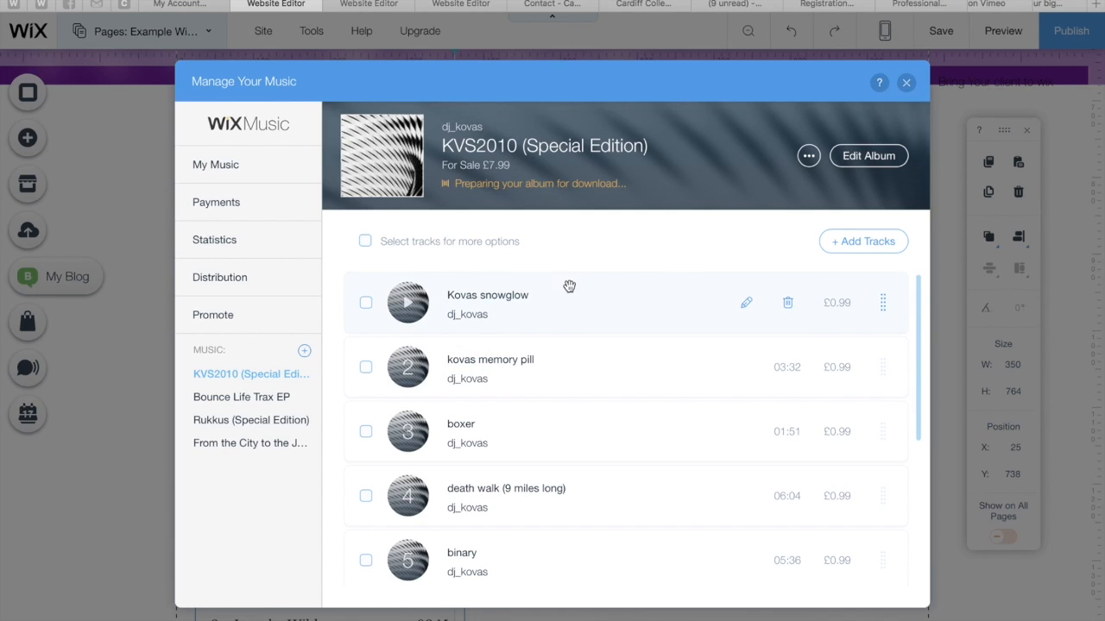
left_click(414, 307)
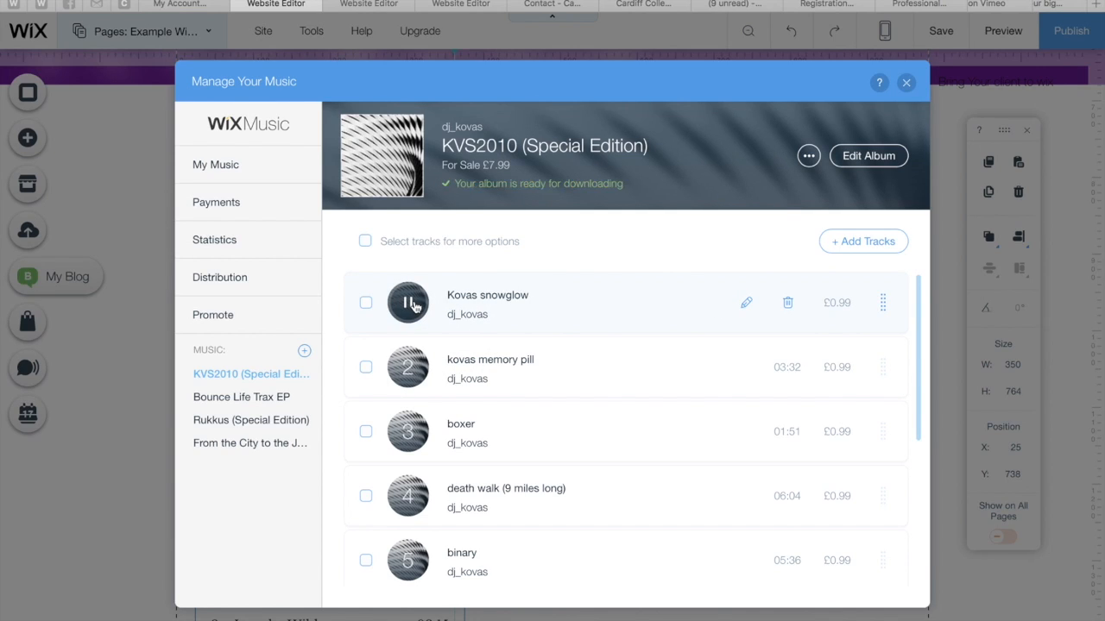
left_click(413, 316)
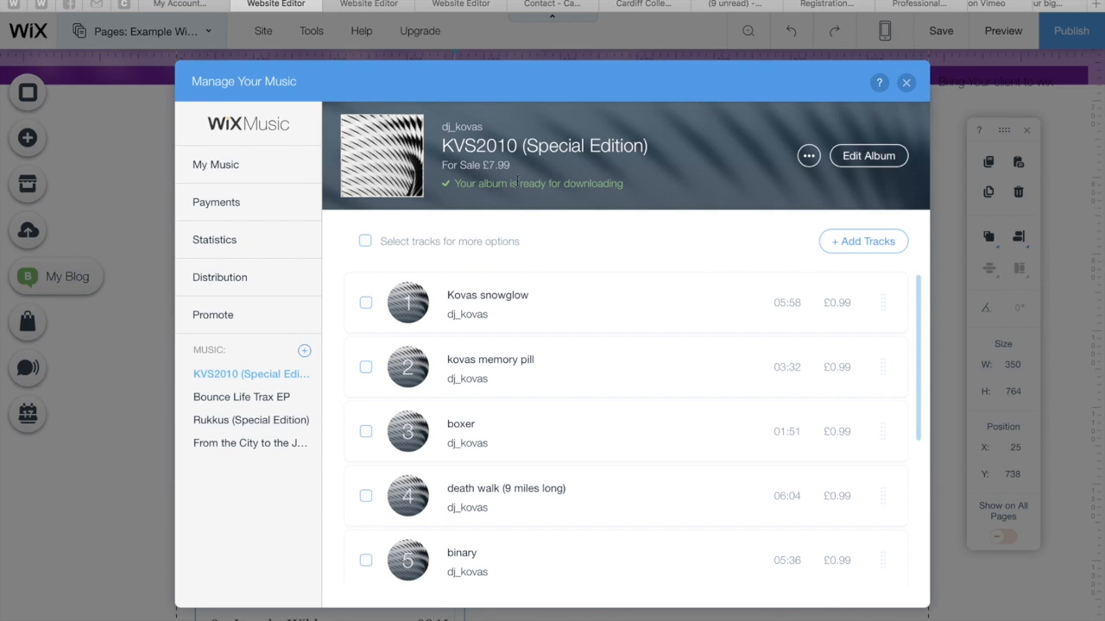
- Edit the KVS2010 album and insert the word "eight" before "tracks" in its album details
left_click(866, 157)
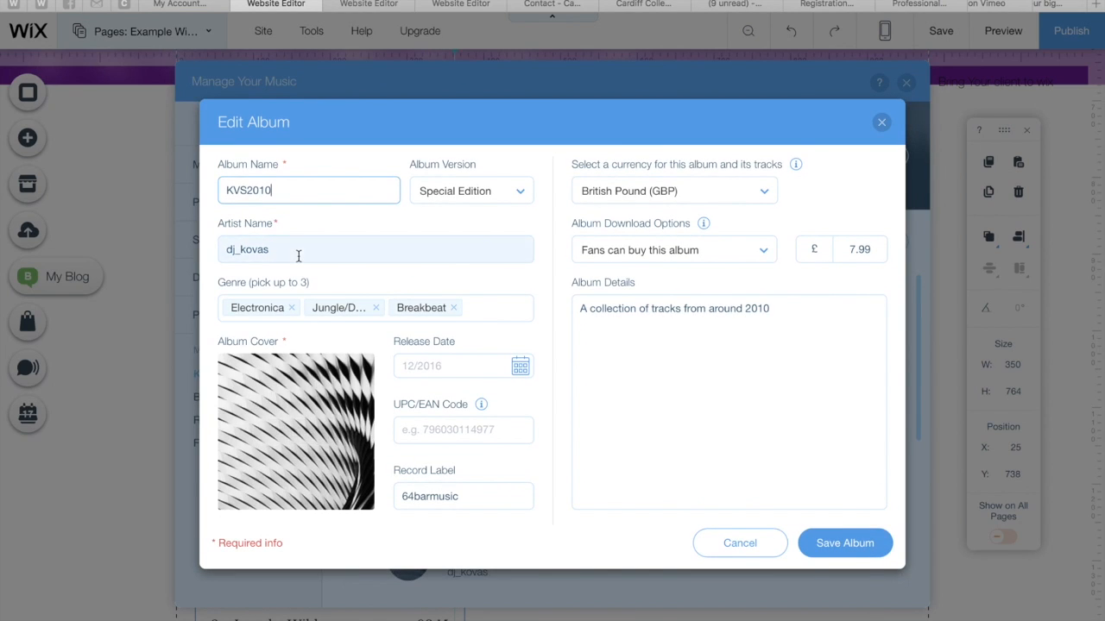
left_click(809, 321)
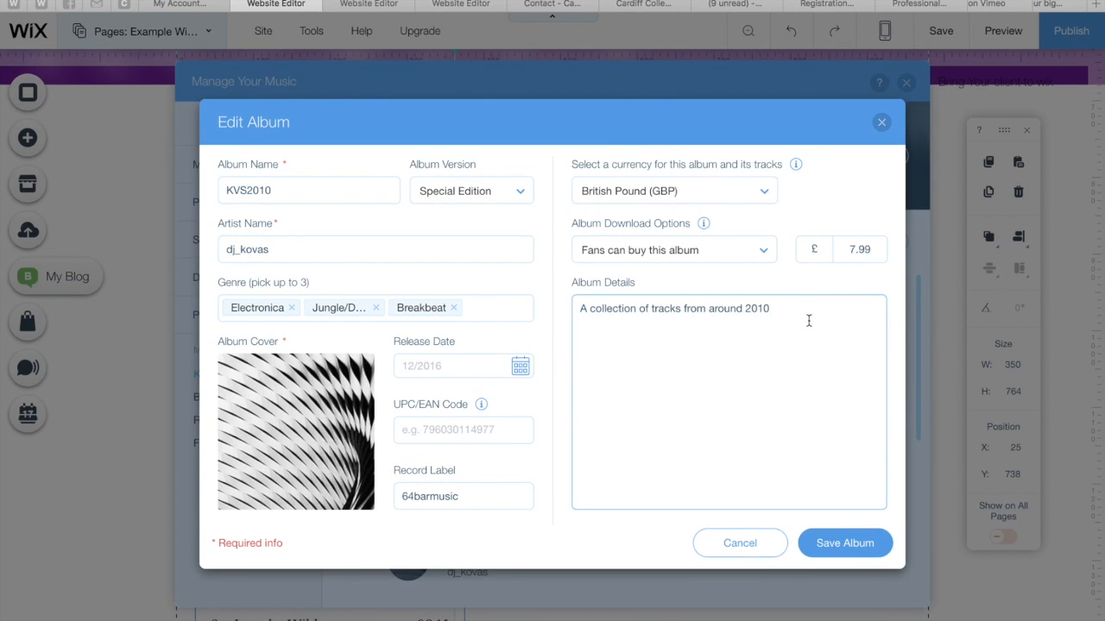
left_click(649, 311)
type("eight")
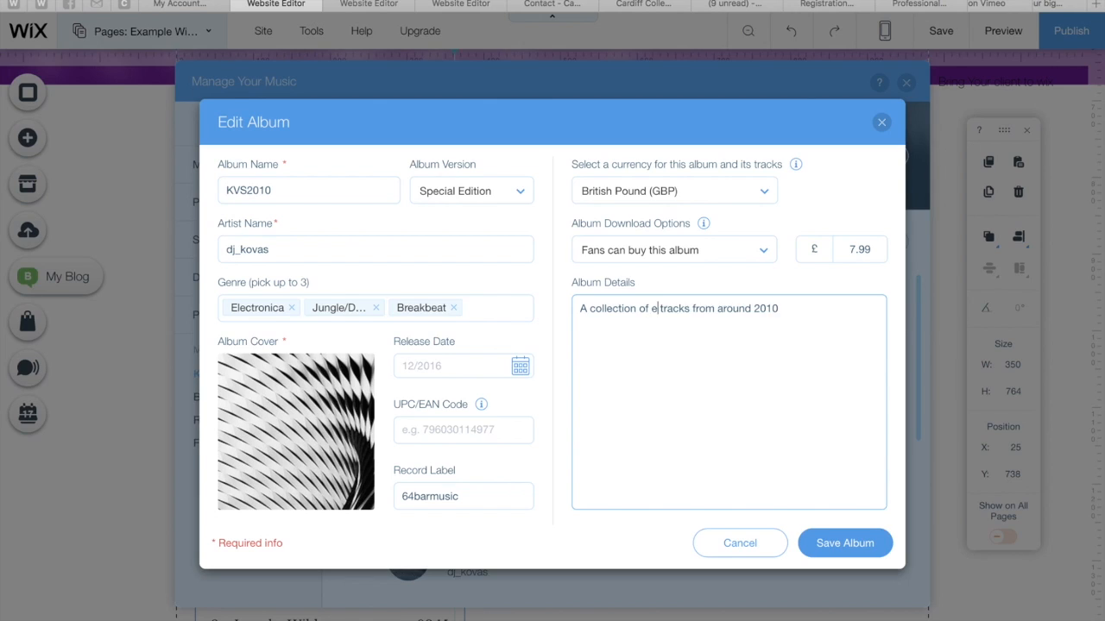
- Add a second paragraph to the album details starting "Synth lead with" and mentioning drum patterns, and save the album
key("BackSpace")
type("SYnt")
key("BackSpace")
key("BackSpace")
key("BackSpace")
type("ynth lead with")
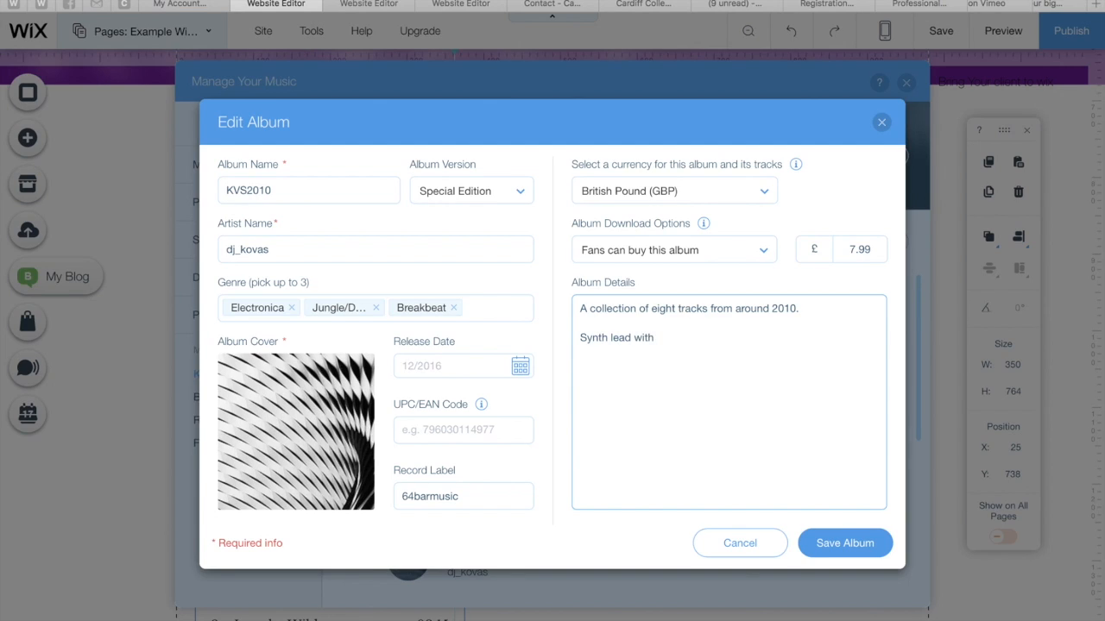
type(" drumspatterns and")
left_click(854, 550)
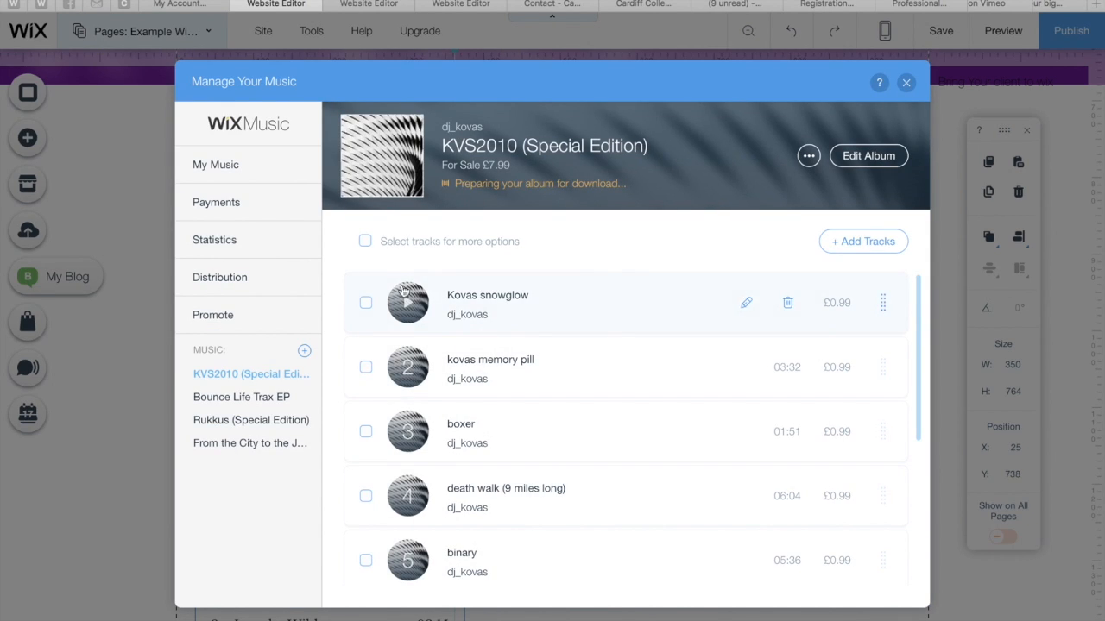
- Display the KVS2010 album in the page's music player using the Horizontal layout, and widen the player to about 921 px
left_click(909, 82)
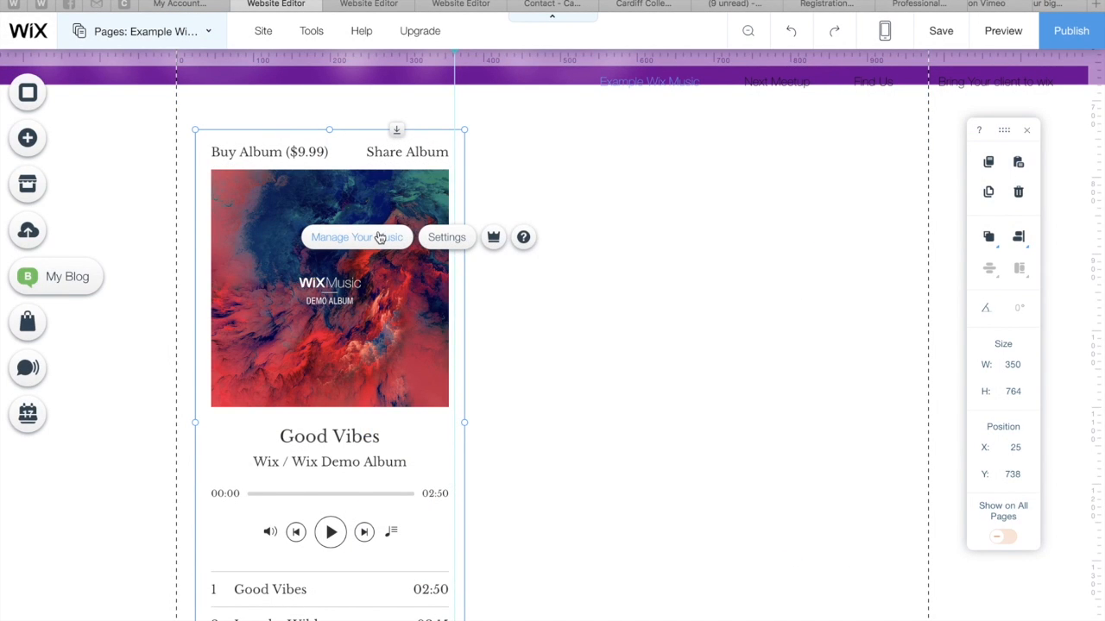
left_click(445, 246)
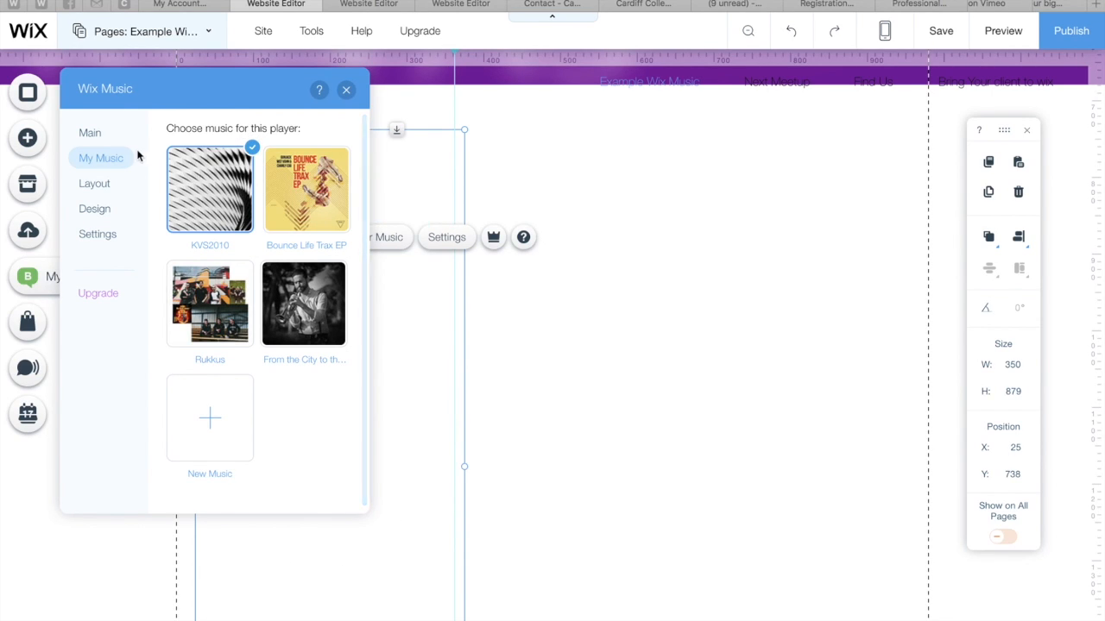
left_click(95, 185)
left_click(296, 206)
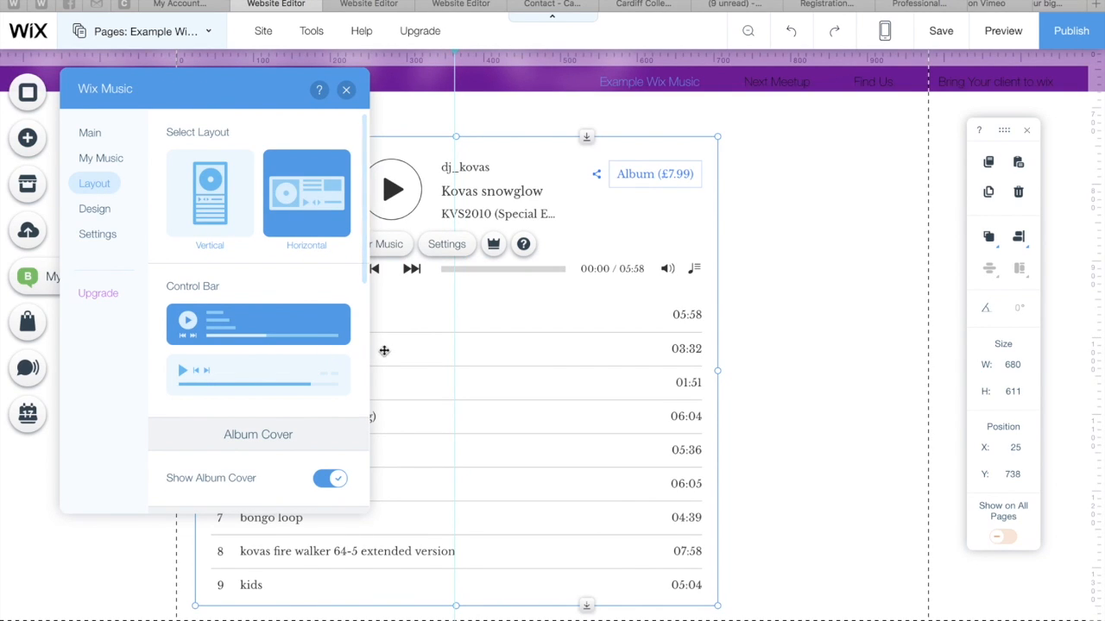
left_click_drag(717, 371, 901, 371)
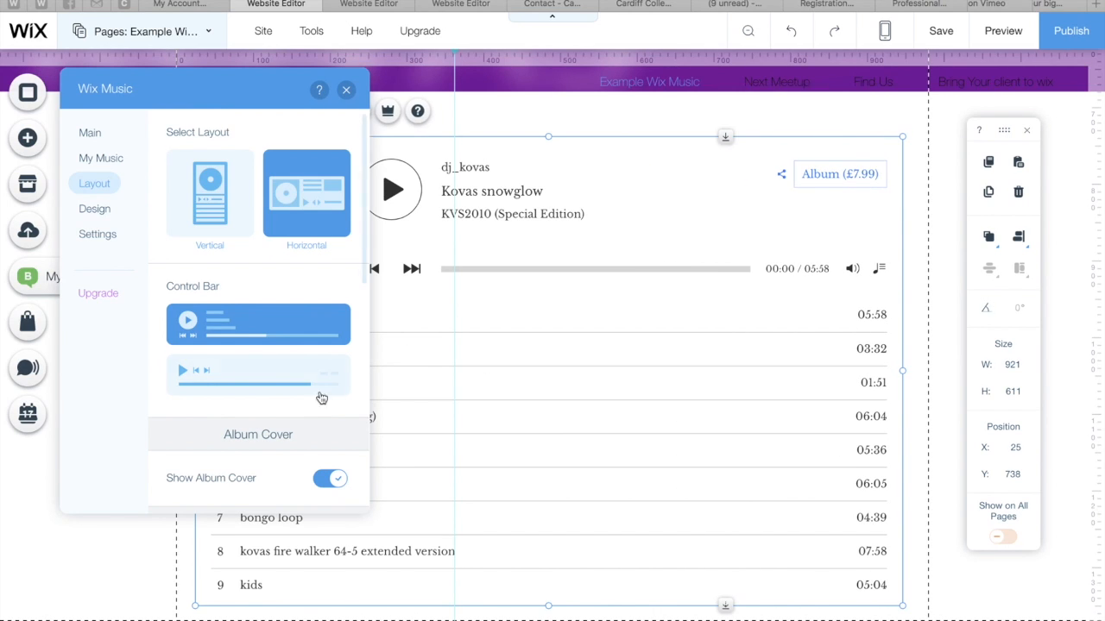
- Try showing track actions on all tracks, and set the player's track list margins to 3 px
scroll(294, 442, "down", 5)
scroll(294, 421, "down", 3)
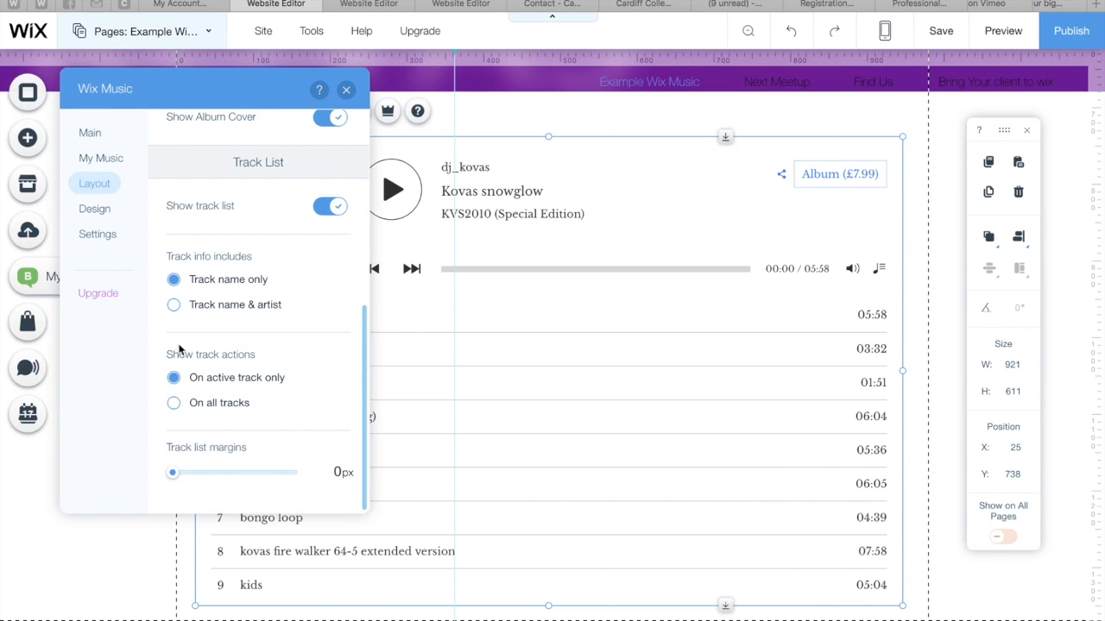
left_click(174, 405)
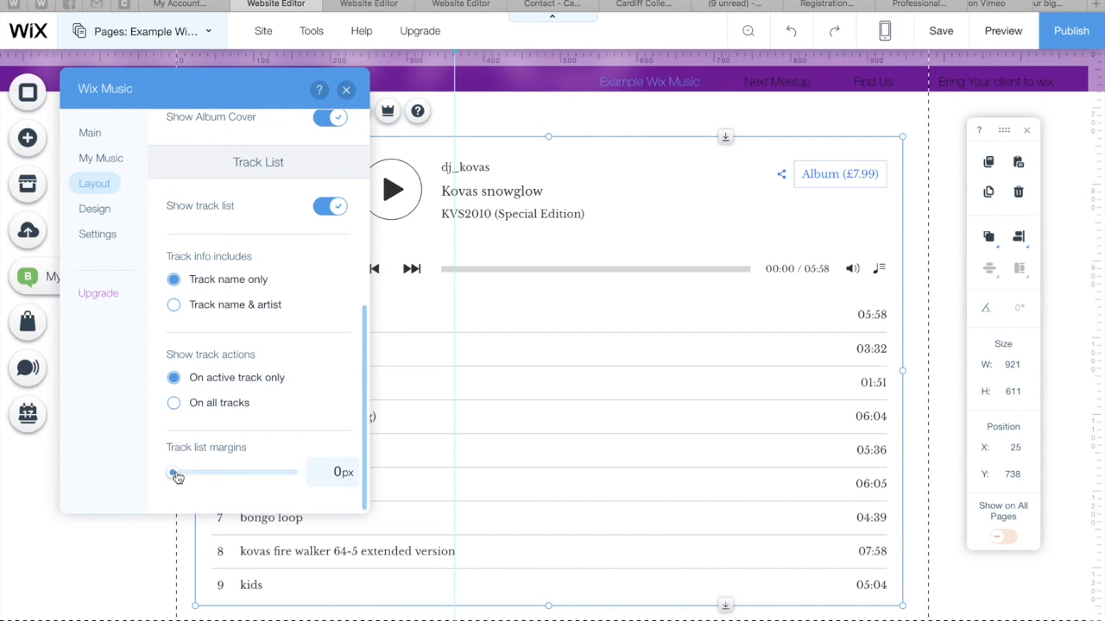
left_click_drag(222, 480, 280, 480)
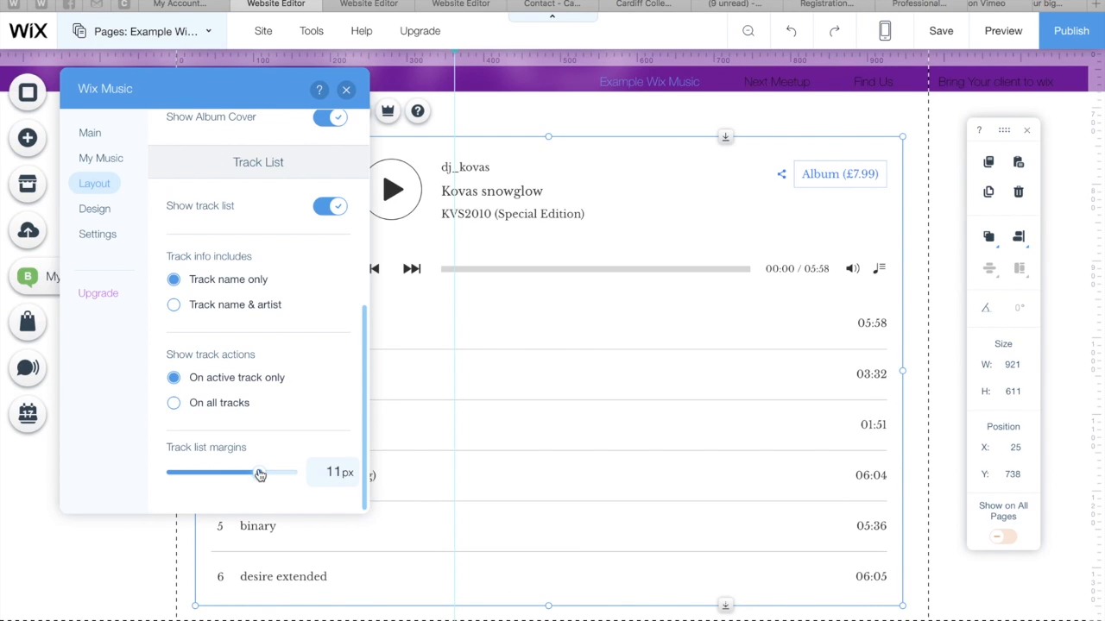
left_click_drag(251, 474, 199, 470)
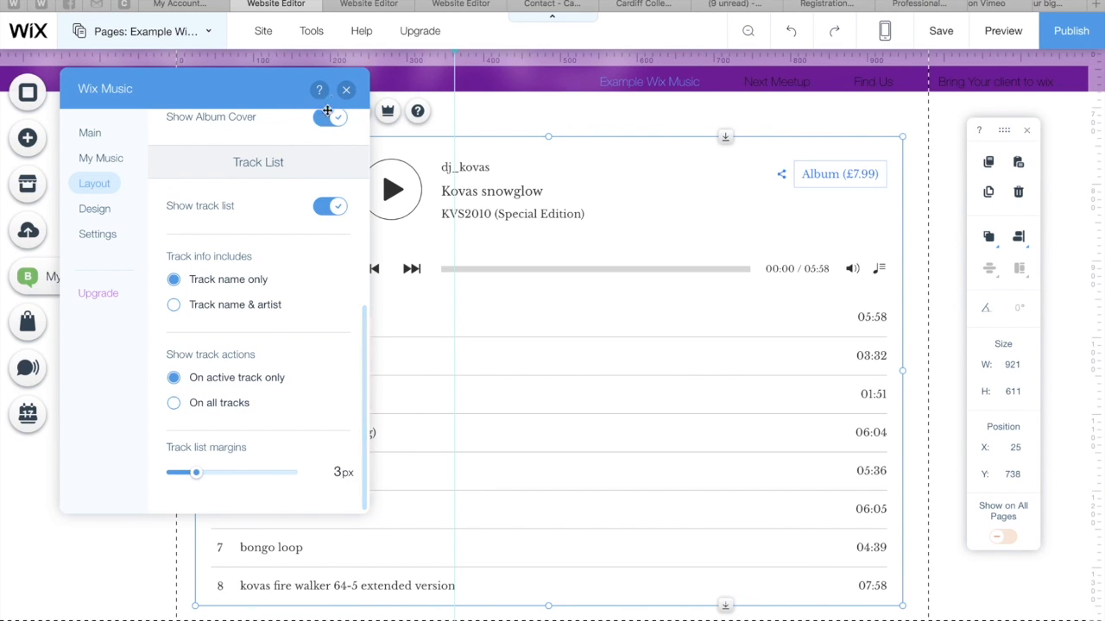
- Set the font of the music player's track title to Spinnaker
left_click(96, 210)
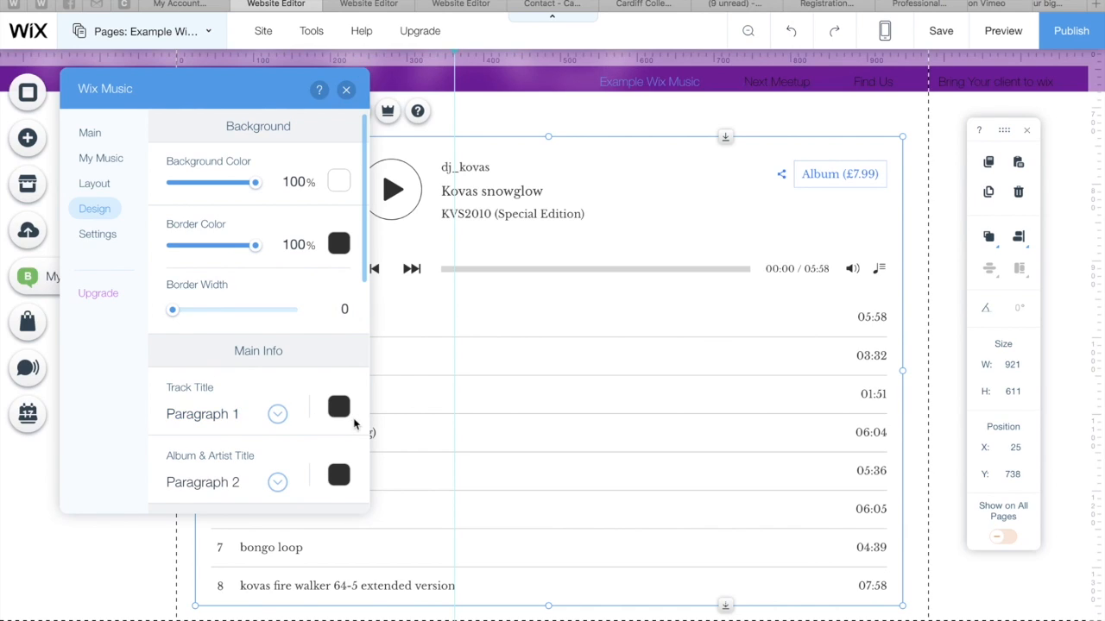
left_click(278, 414)
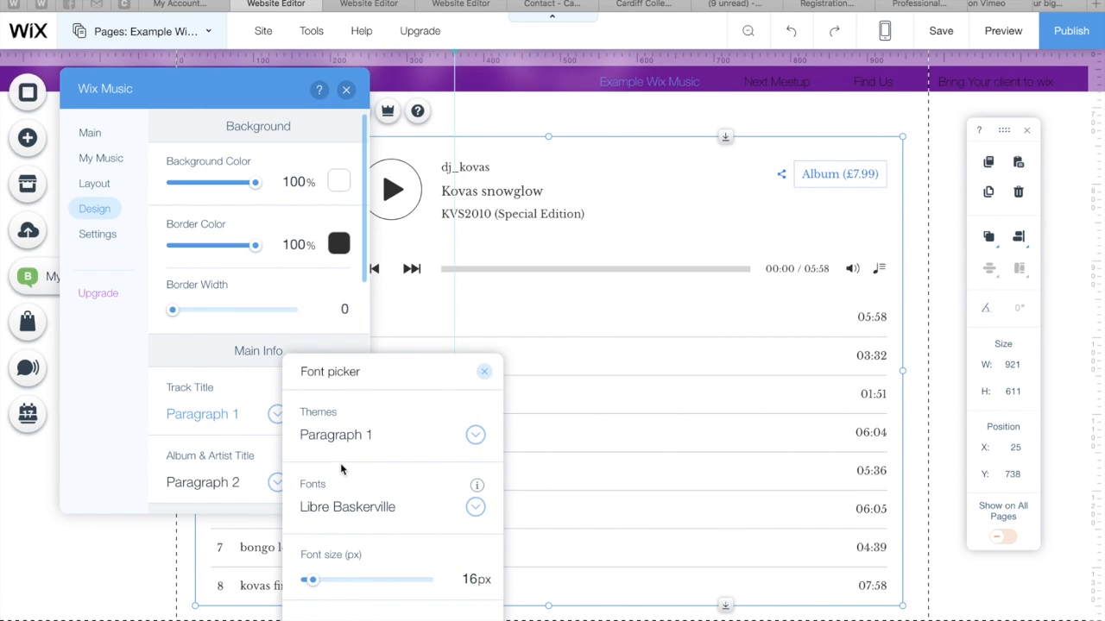
left_click(475, 509)
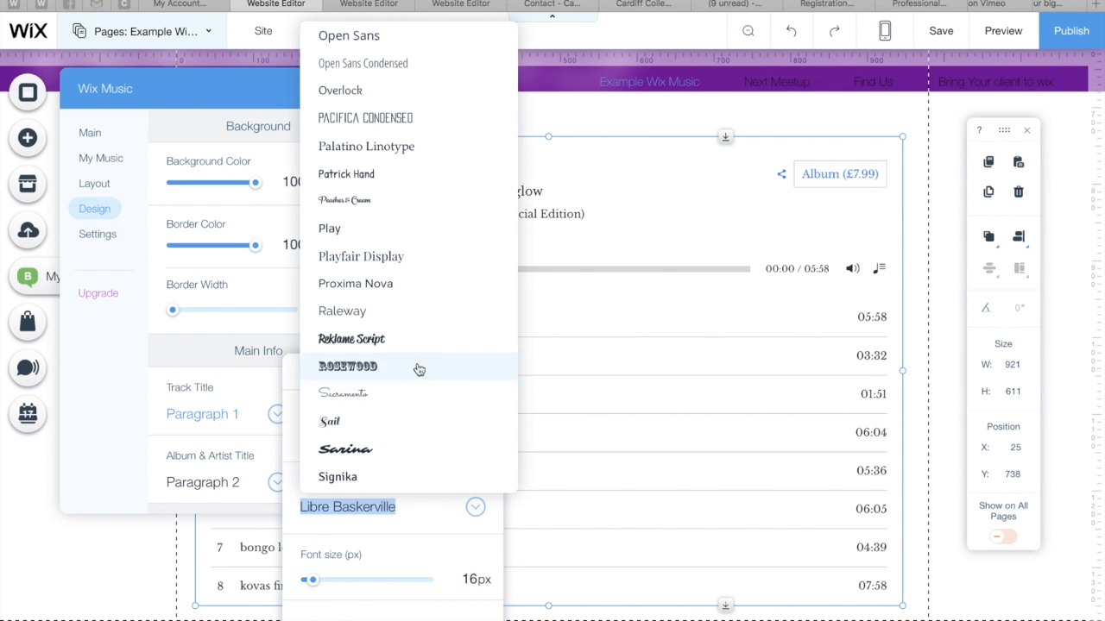
scroll(421, 324, "up", 10)
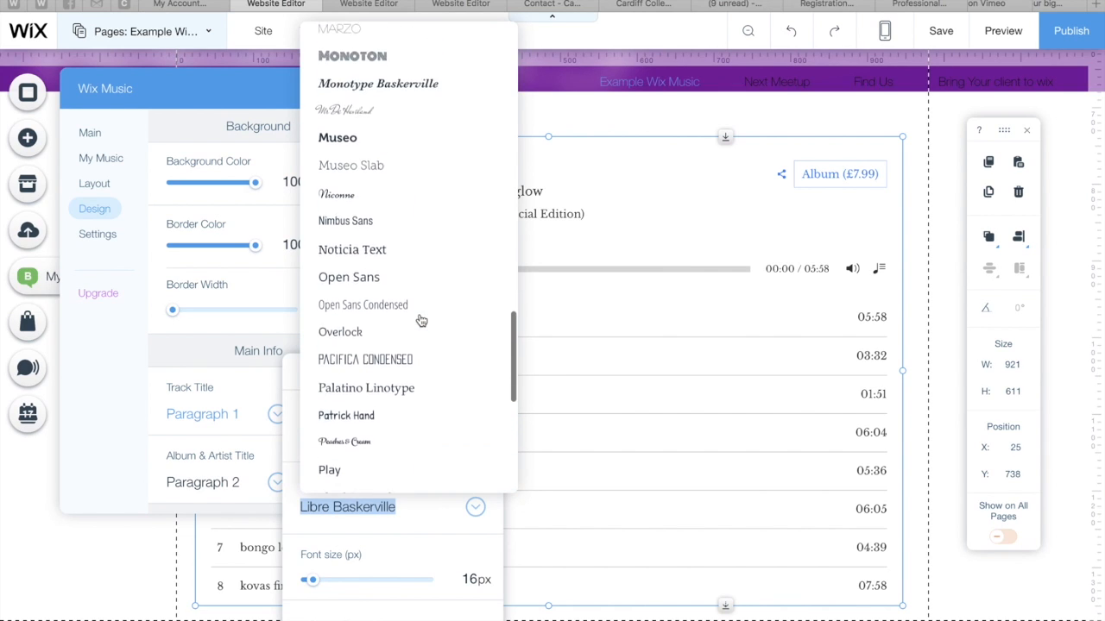
scroll(421, 321, "up", 10)
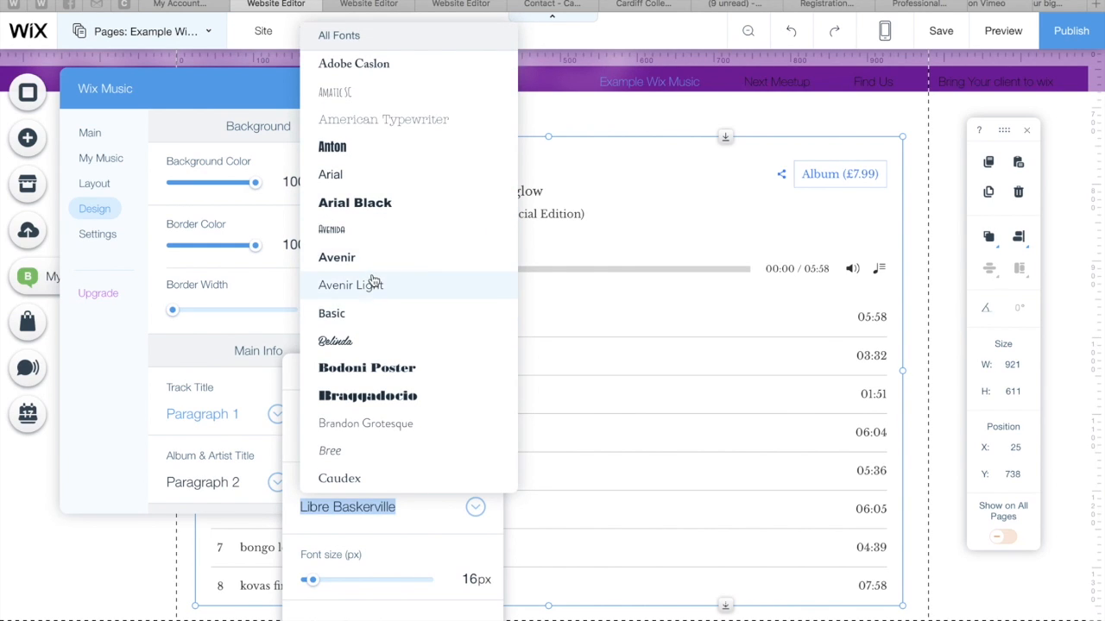
scroll(371, 282, "down", 10)
scroll(373, 281, "down", 8)
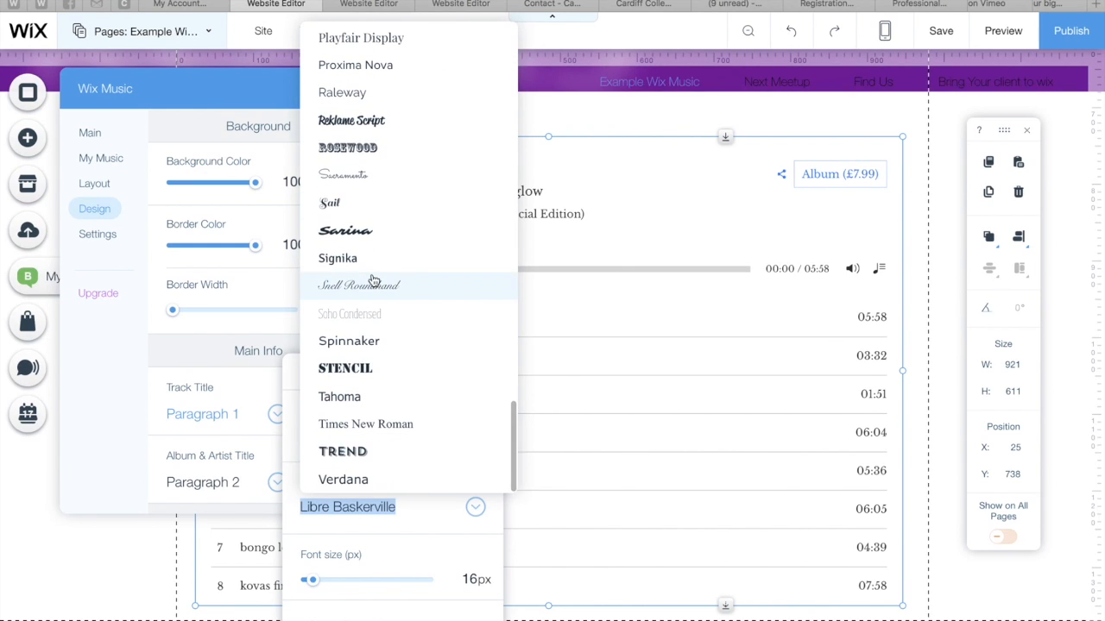
scroll(380, 274, "up", 2)
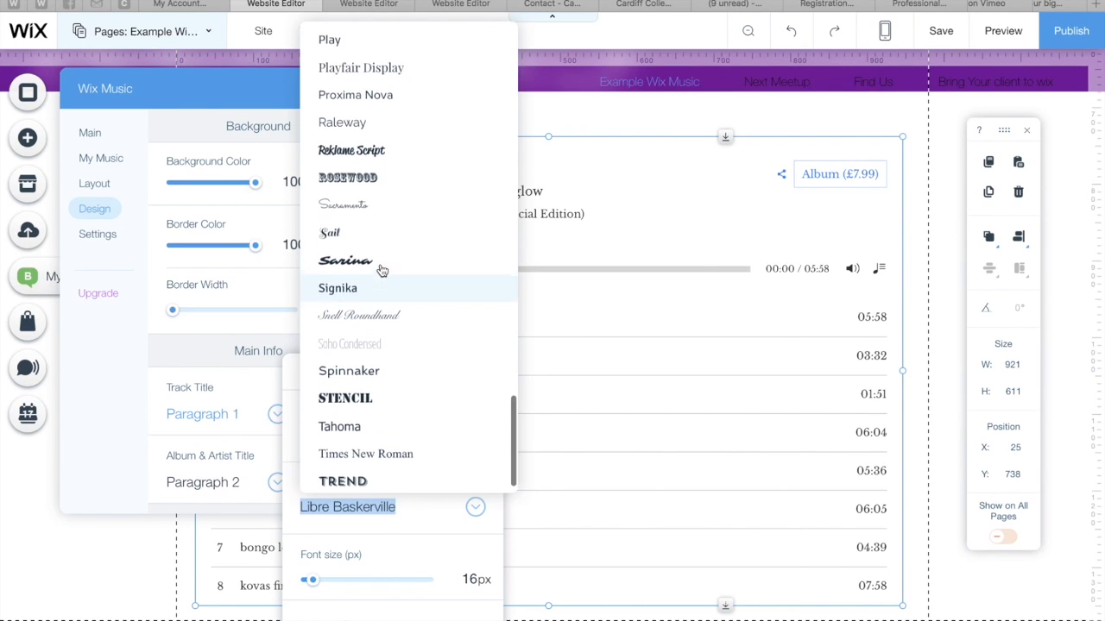
left_click(352, 384)
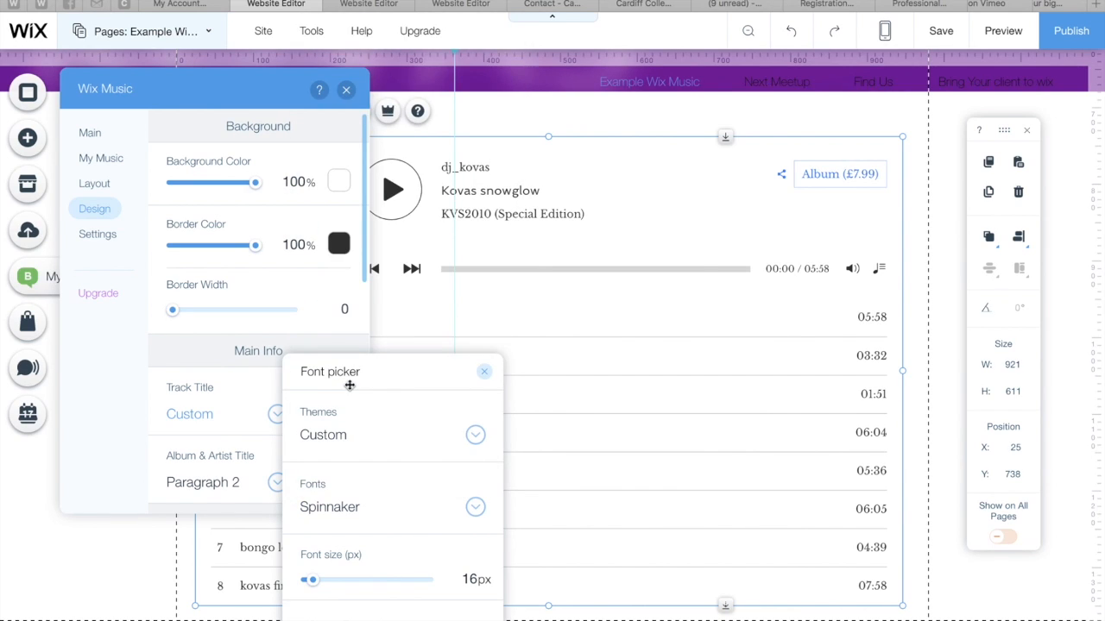
left_click(484, 376)
- Set the font of the music player's album and artist title to Spinnaker
scroll(288, 443, "down", 1)
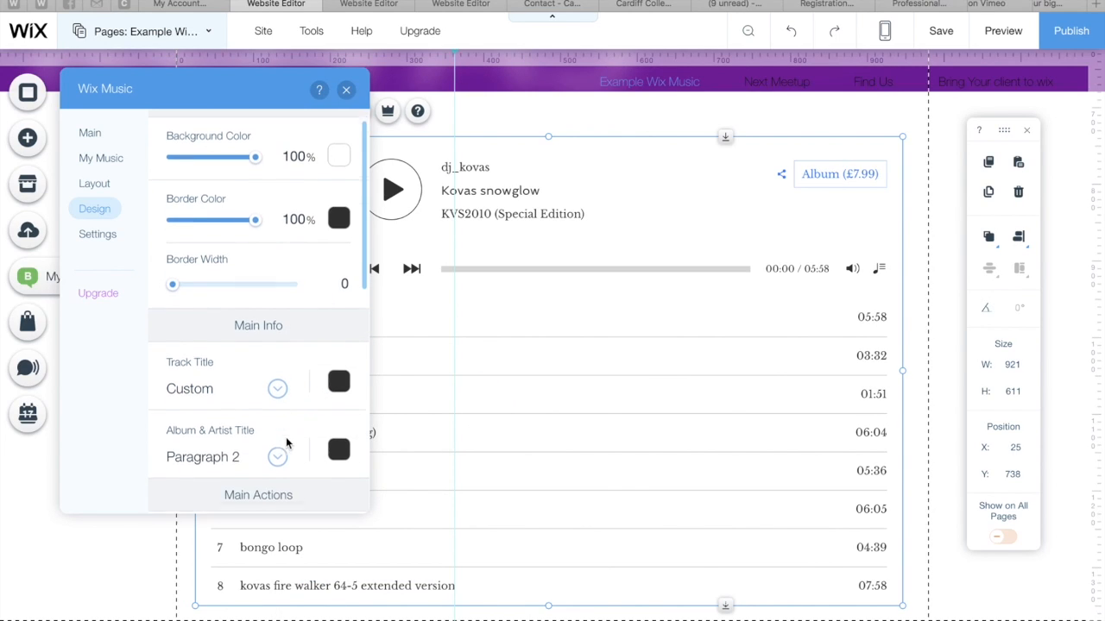
left_click(282, 442)
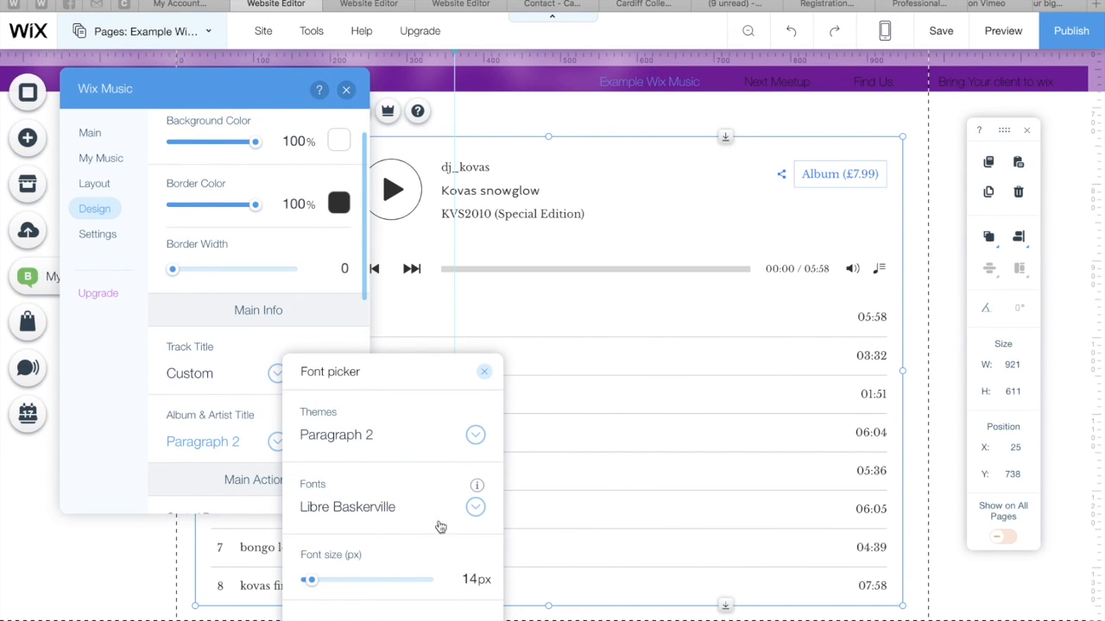
left_click(476, 509)
scroll(419, 432, "down", 8)
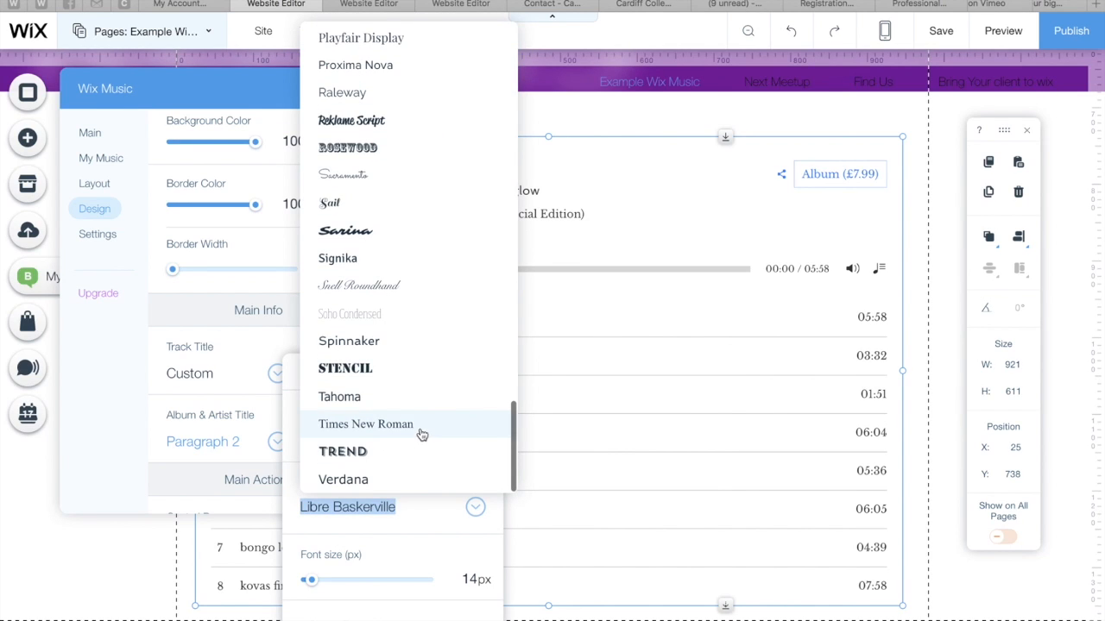
left_click(400, 342)
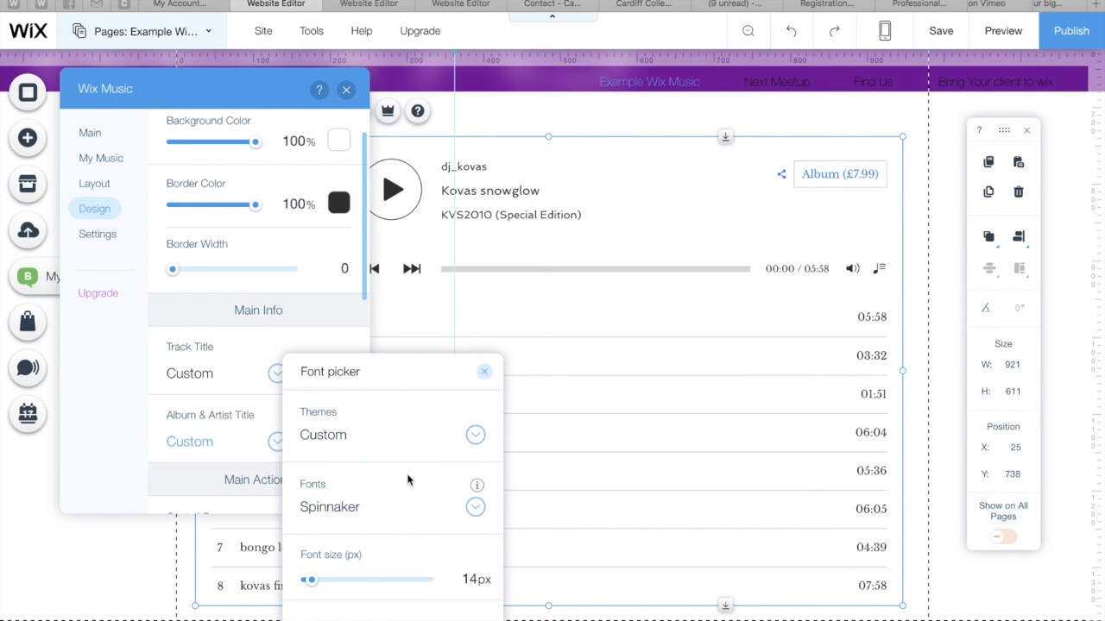
left_click(484, 371)
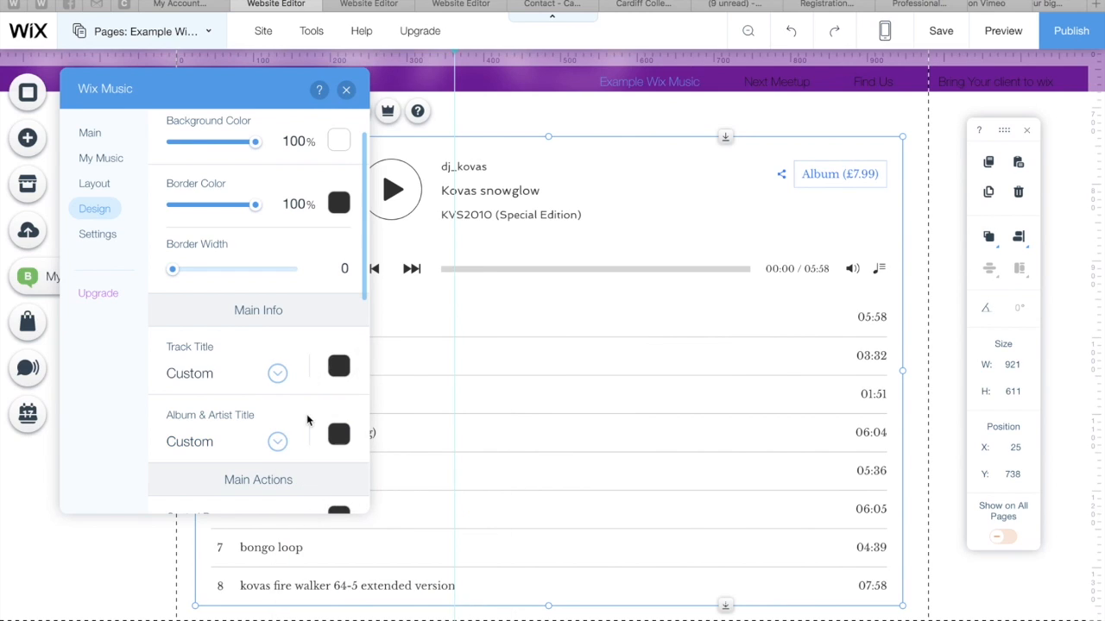
scroll(306, 421, "down", 3)
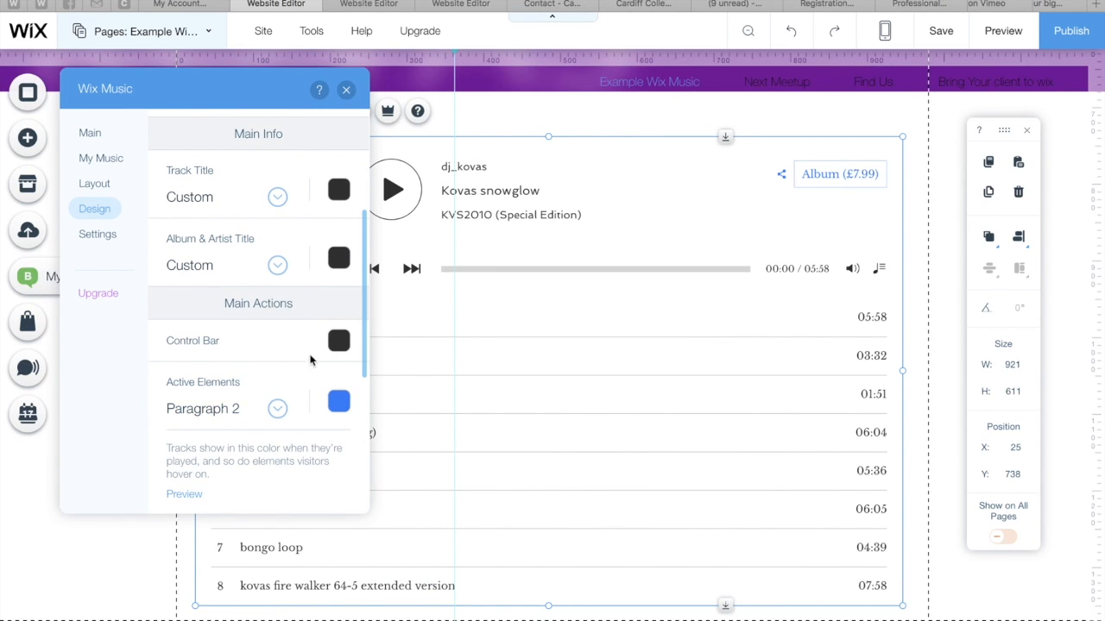
scroll(311, 361, "up", 2)
left_click(277, 358)
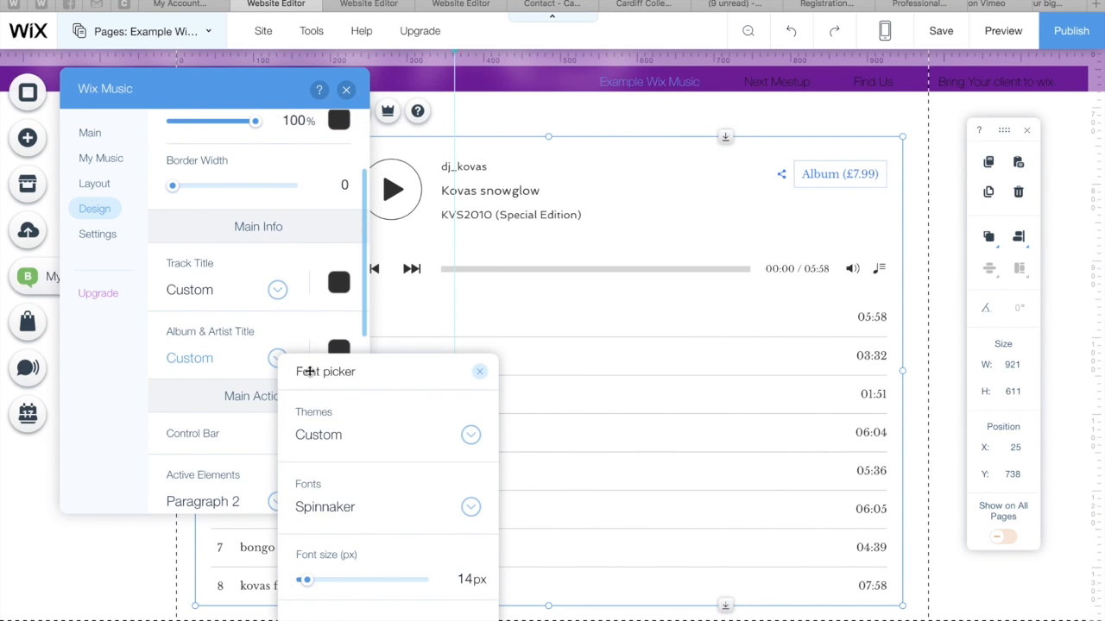
left_click(276, 287)
left_click(278, 291)
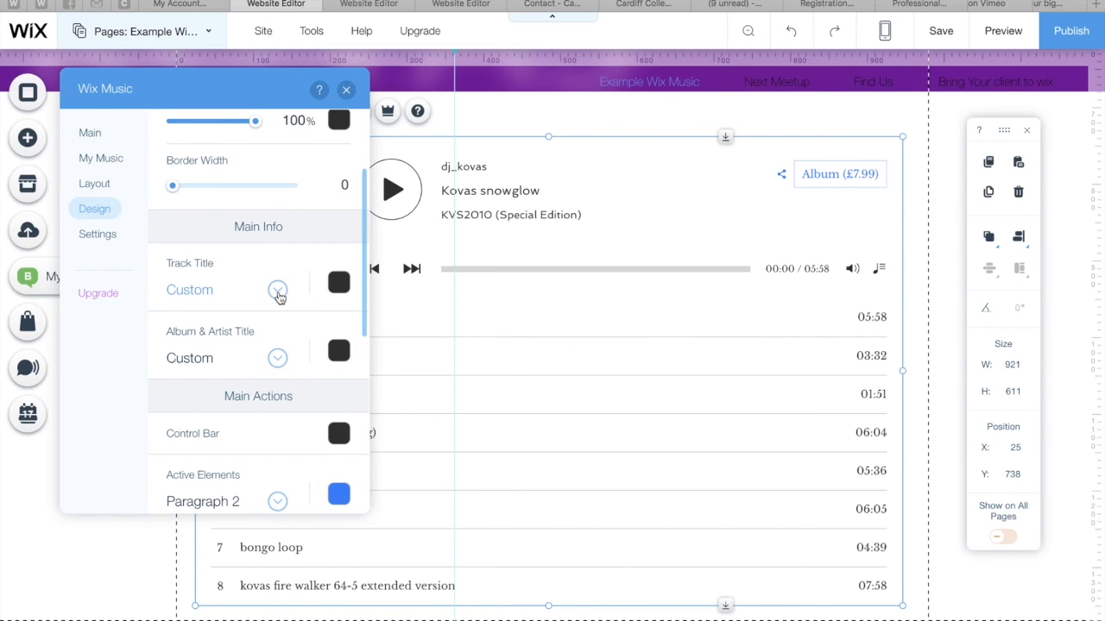
left_click(233, 336)
- Set the font of the music player's active elements to Spinnaker
scroll(257, 400, "down", 4)
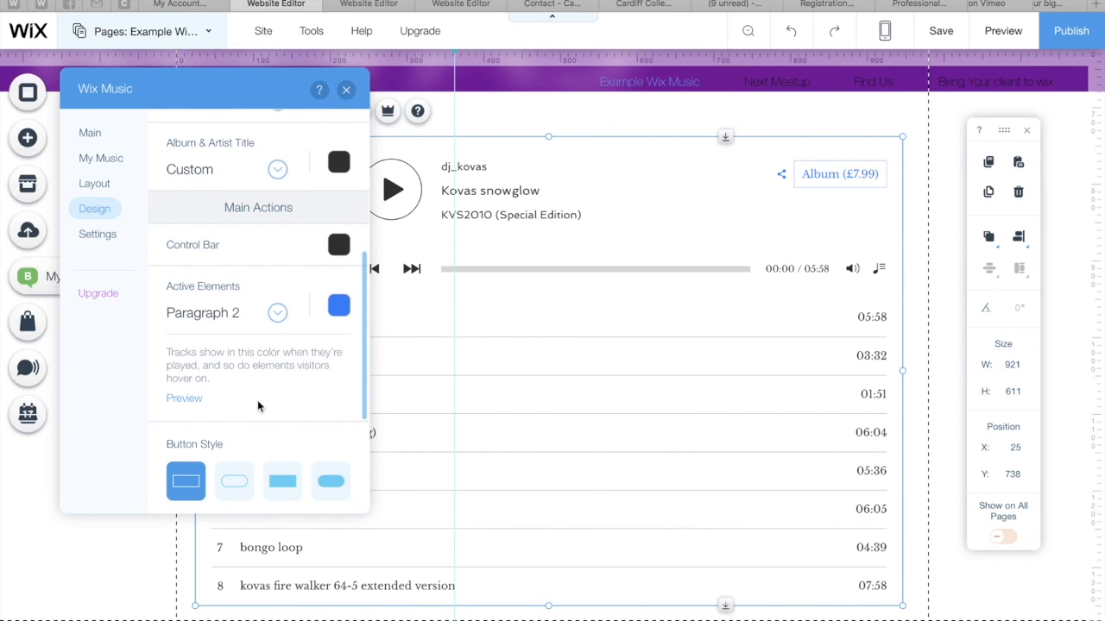
left_click(277, 313)
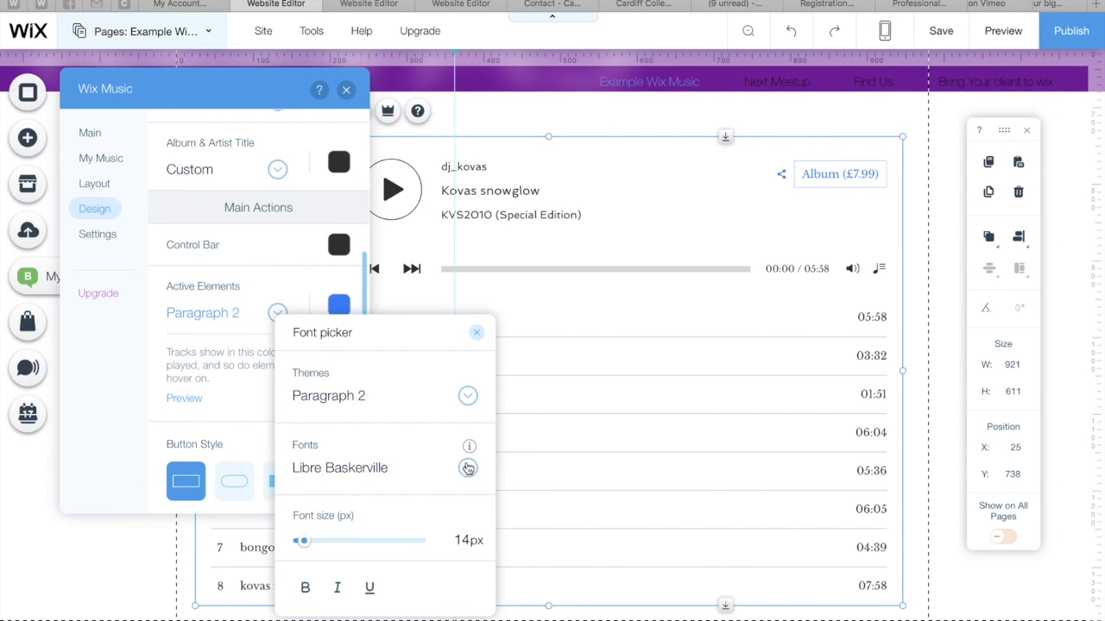
left_click(467, 469)
scroll(397, 531, "down", 10)
scroll(395, 530, "down", 8)
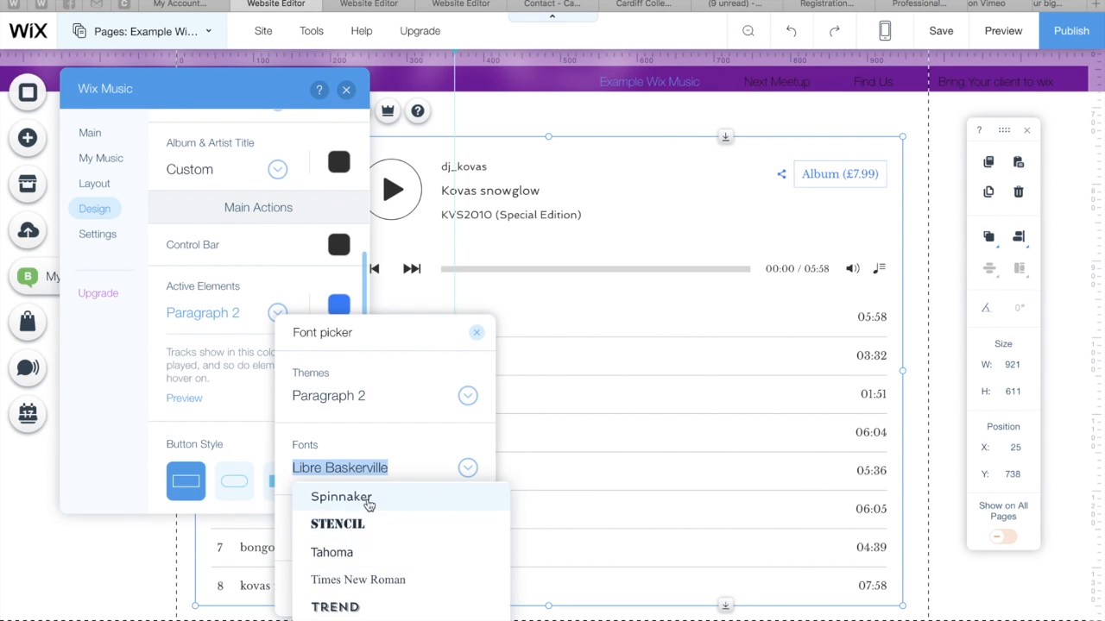
left_click(368, 502)
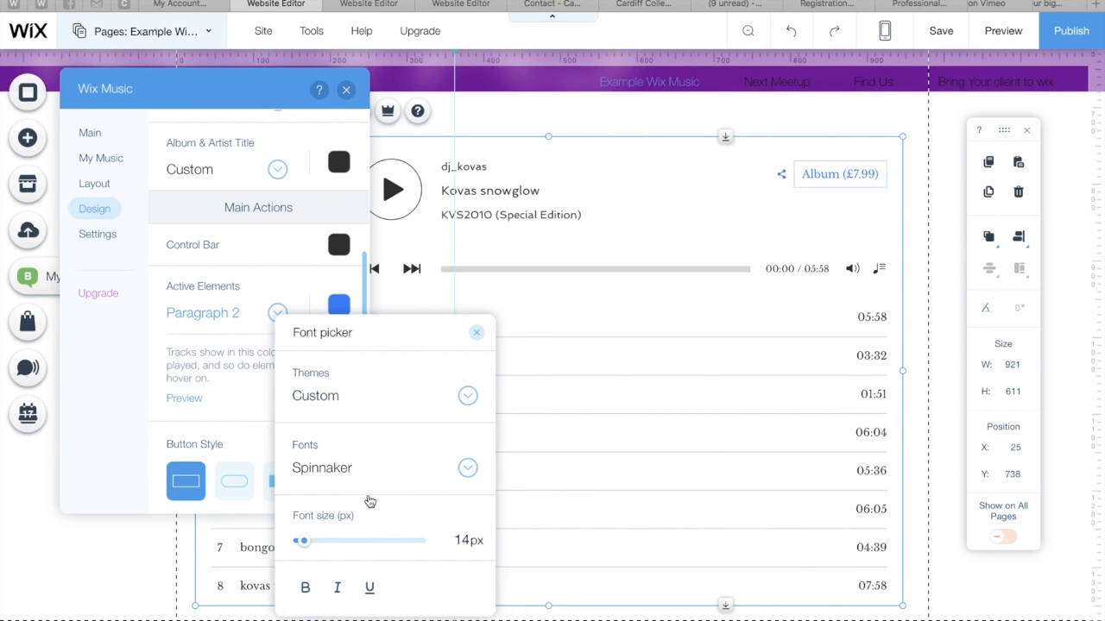
left_click(480, 333)
- Give the player's buttons the rounded outline style, set the track list's font to Spinnaker, and close the player settings
scroll(284, 383, "down", 5)
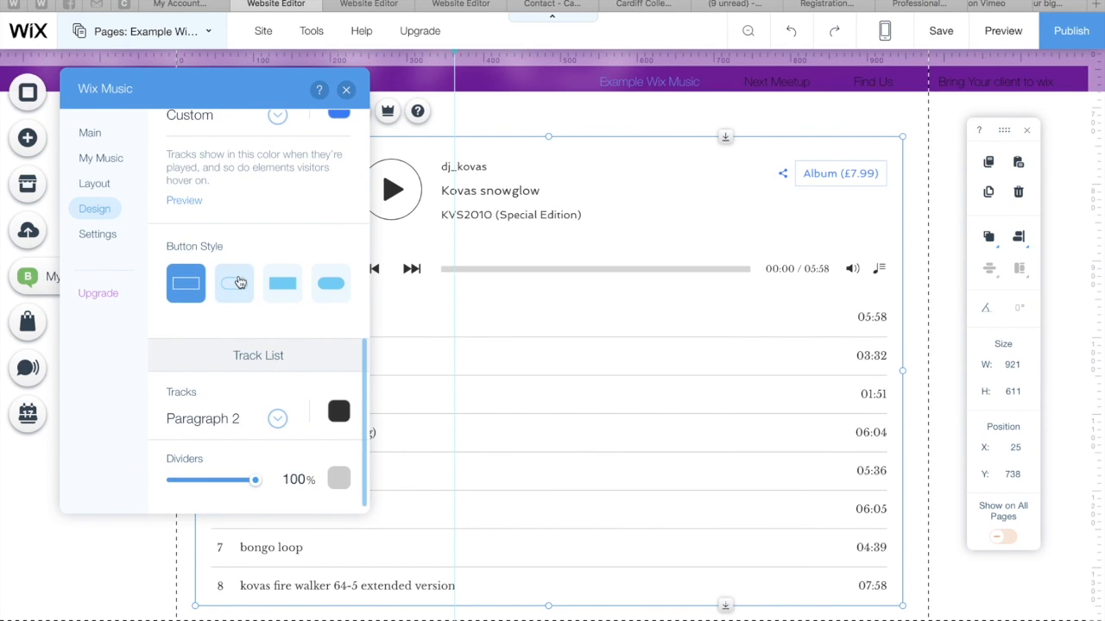
left_click(234, 290)
scroll(278, 380, "down", 1)
left_click(276, 409)
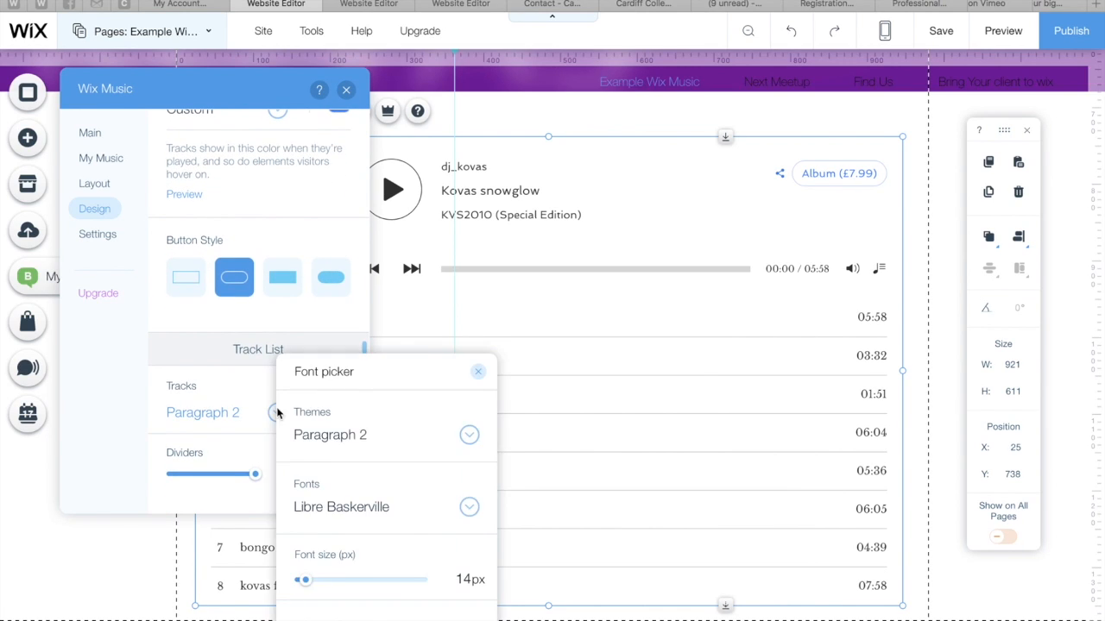
left_click(466, 508)
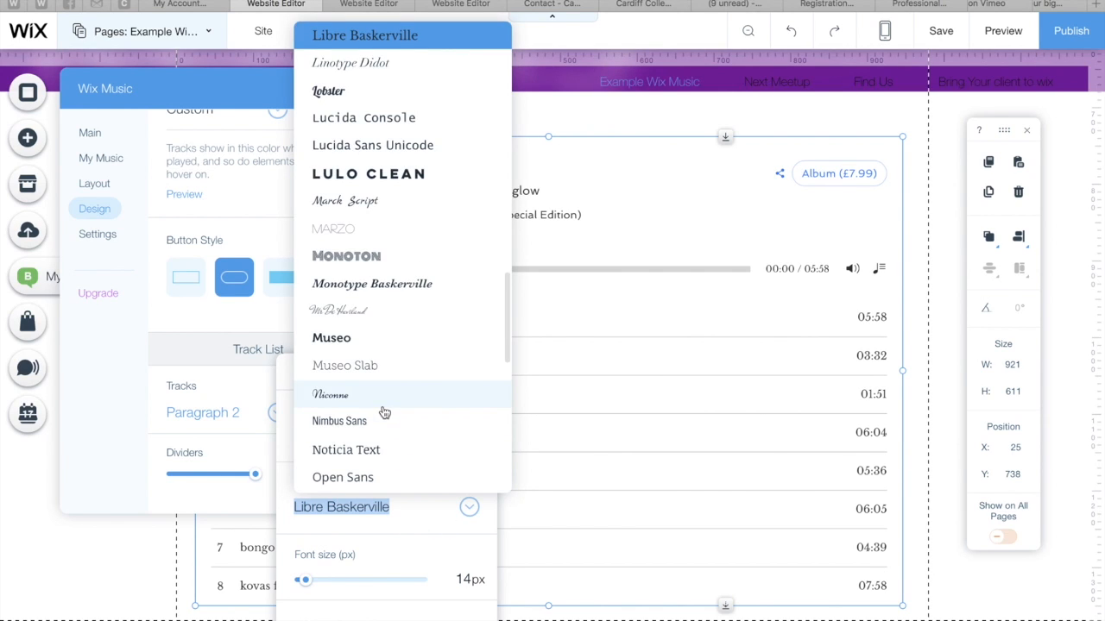
scroll(382, 412, "down", 10)
left_click(367, 361)
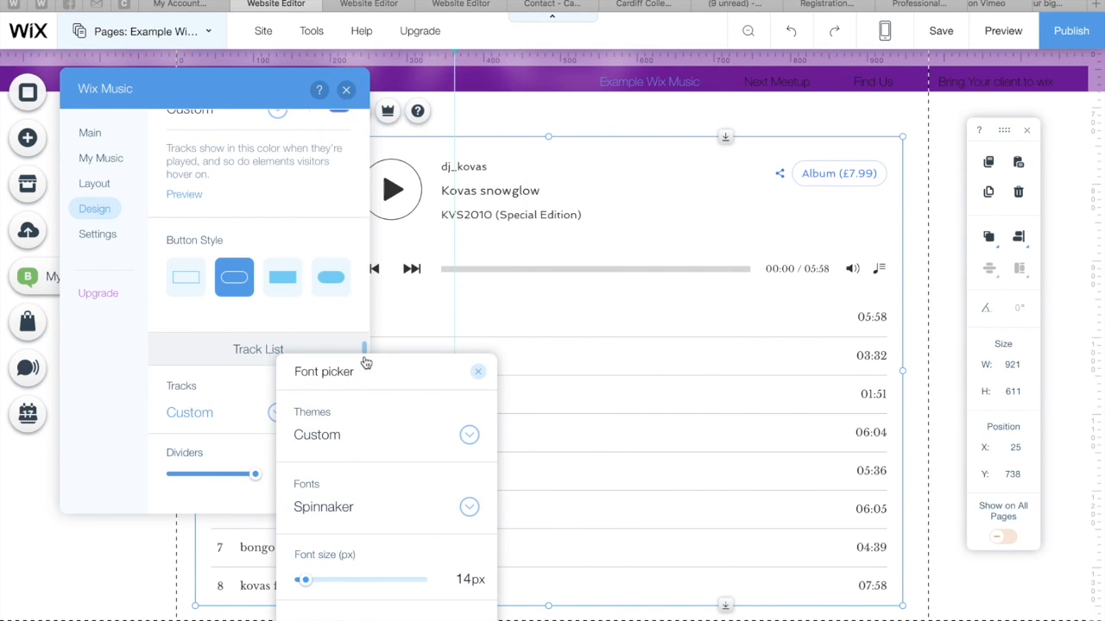
left_click(478, 376)
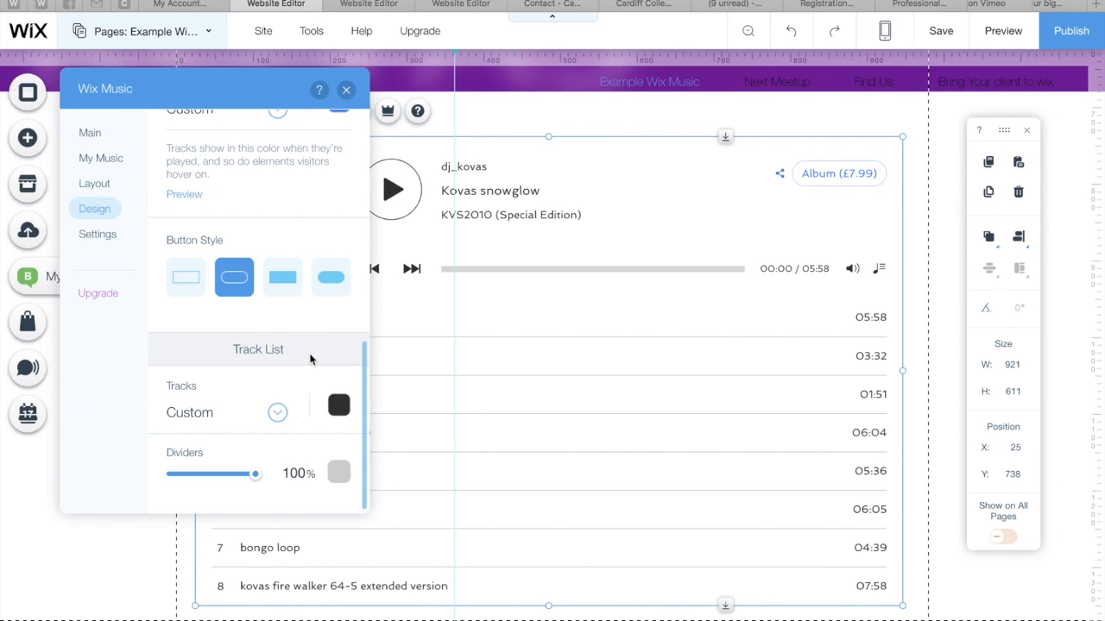
scroll(291, 343, "up", 10)
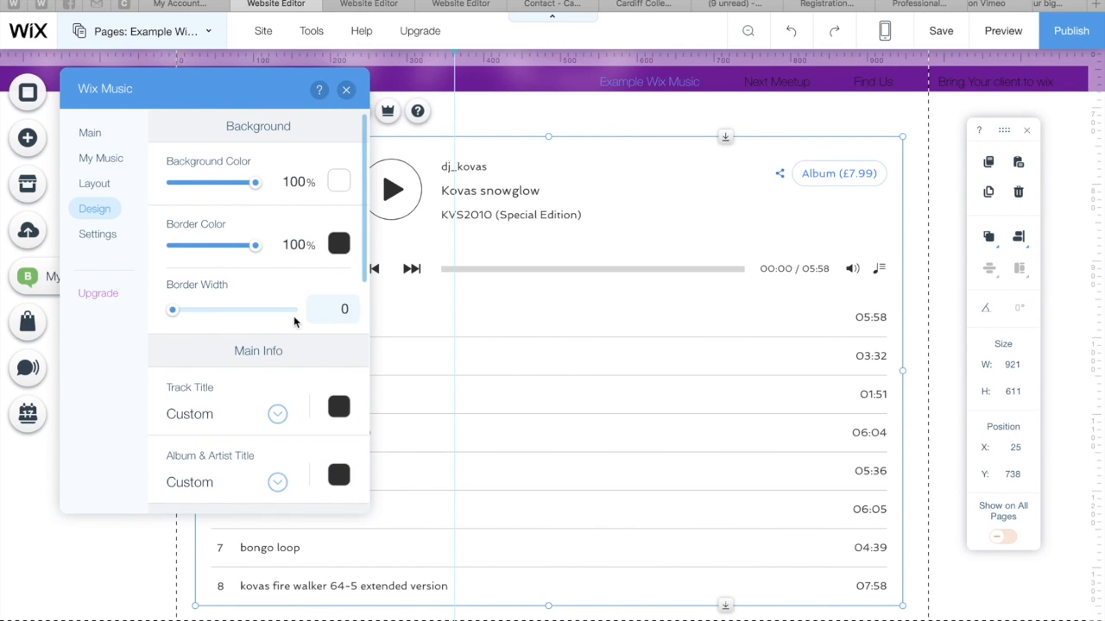
left_click(346, 88)
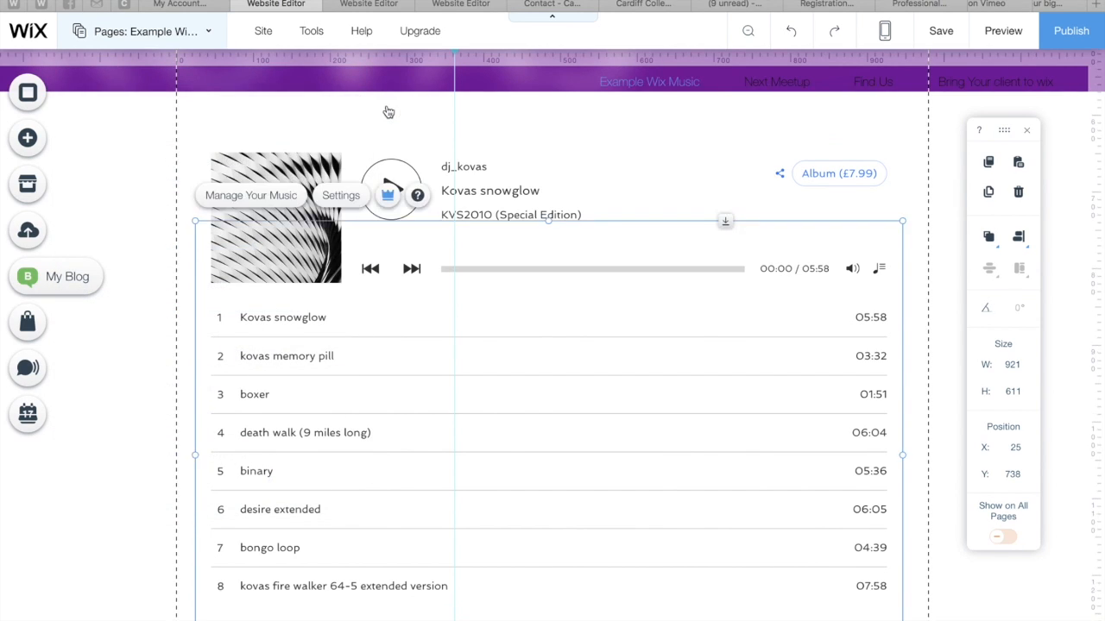
- Change the font of the title word "Noises" in the purple strip to Spinnaker
scroll(388, 113, "up", 3)
left_click(509, 207)
double_click(516, 218)
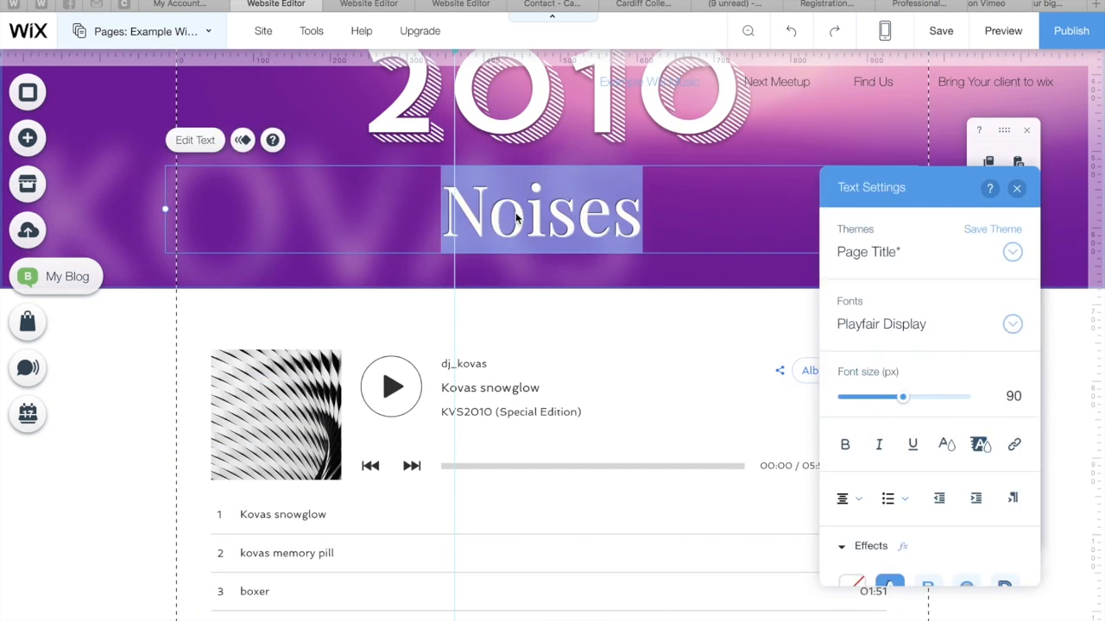
left_click(1010, 326)
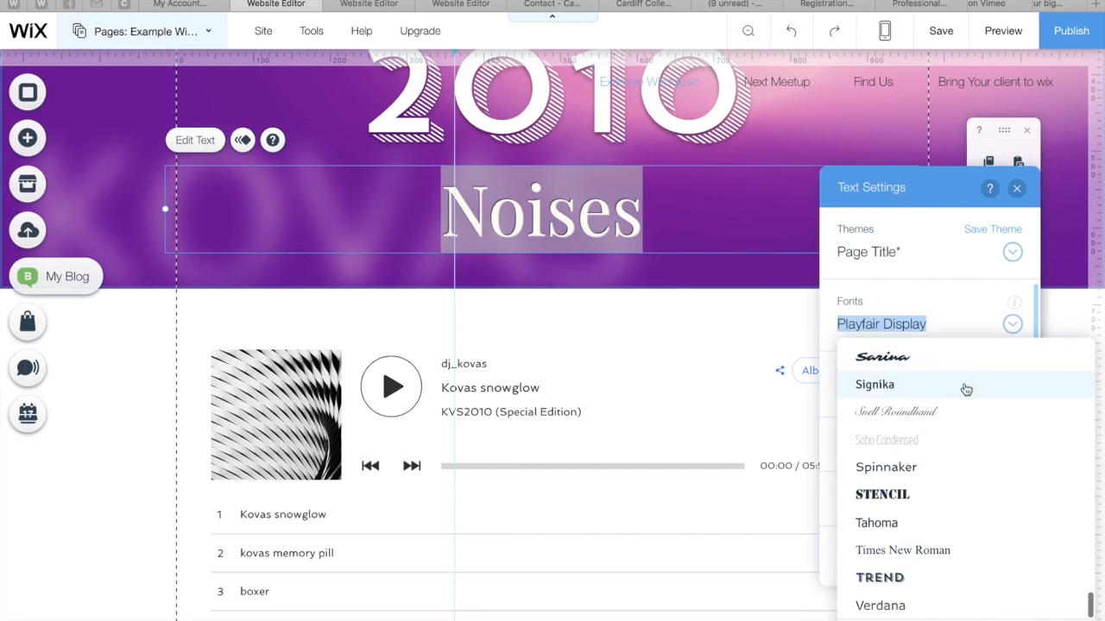
left_click(915, 468)
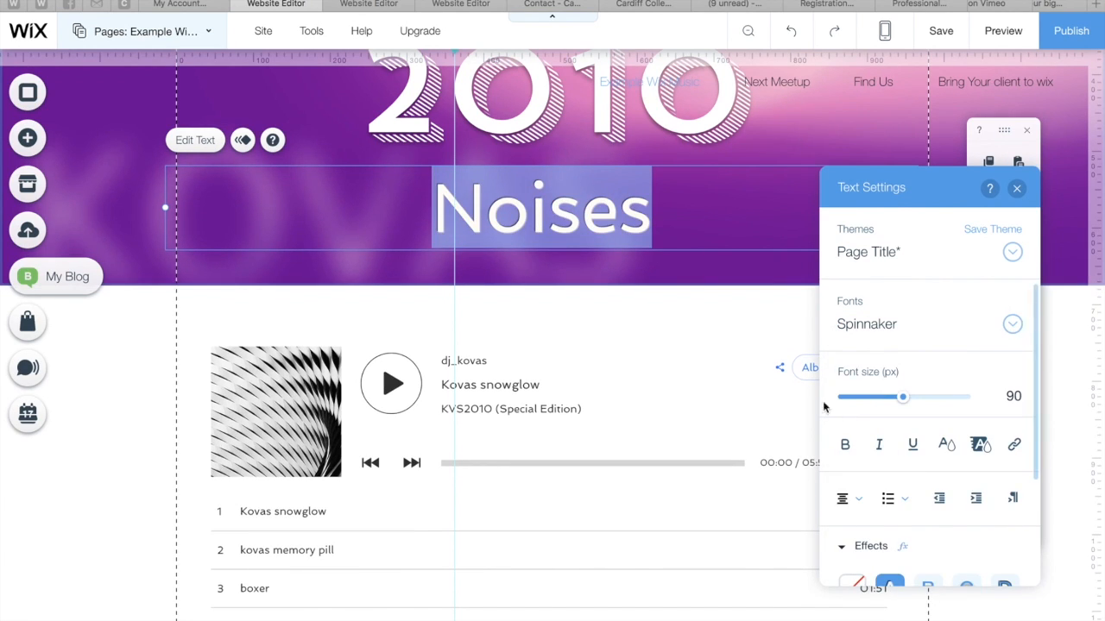
- Change the font of the title word "The" above "2010" to Spinnaker and remove its italics
scroll(734, 319, "up", 5)
left_click(571, 234)
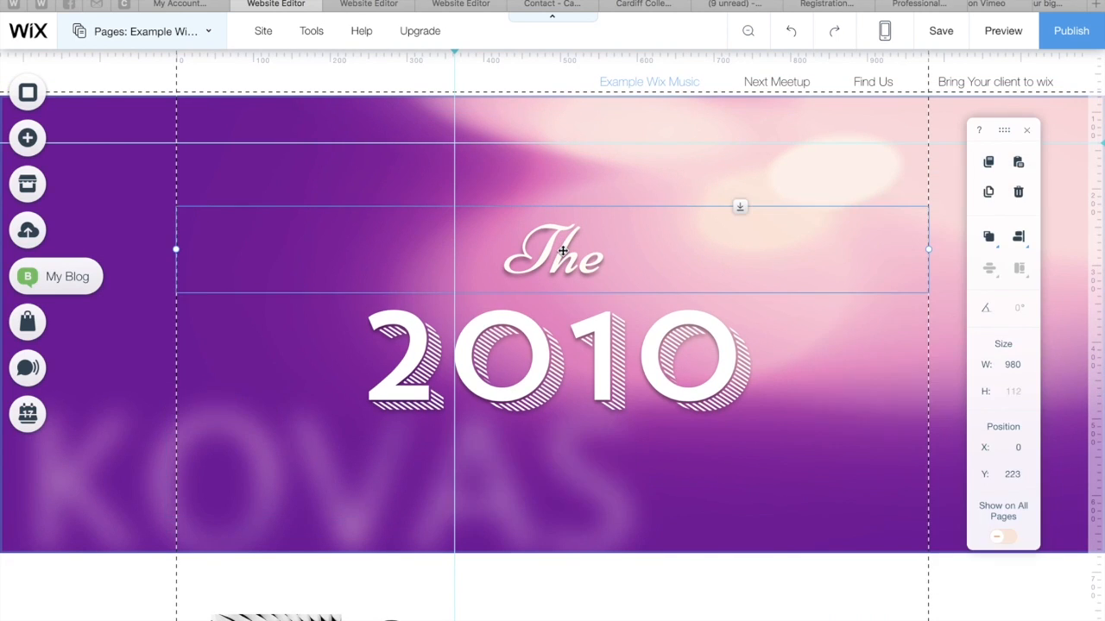
double_click(571, 246)
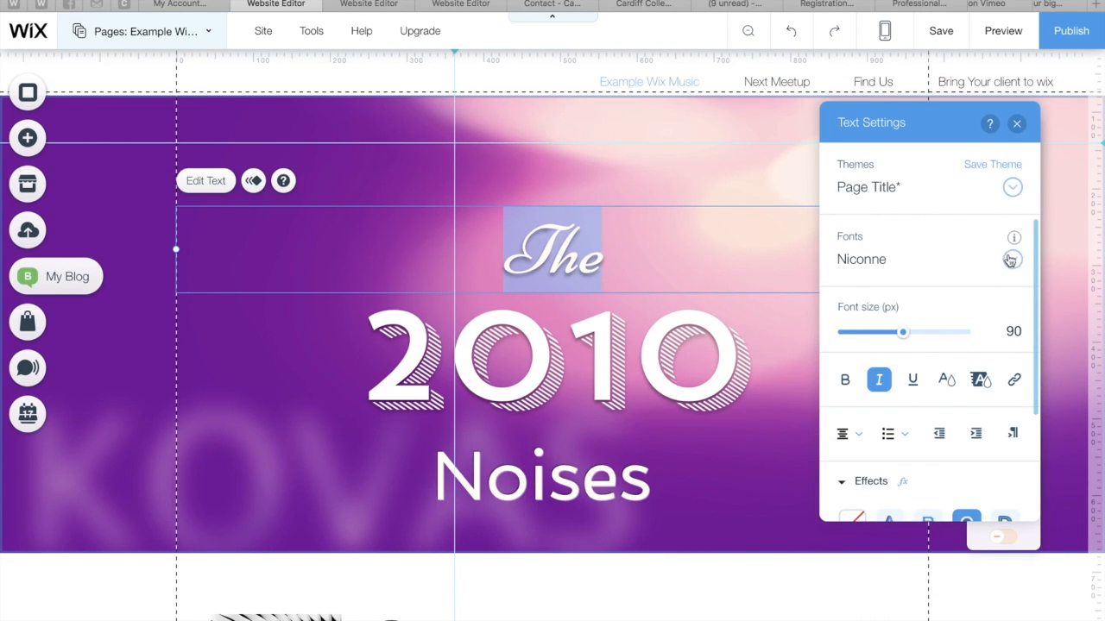
left_click(1010, 257)
scroll(932, 470, "down", 3)
scroll(932, 469, "down", 2)
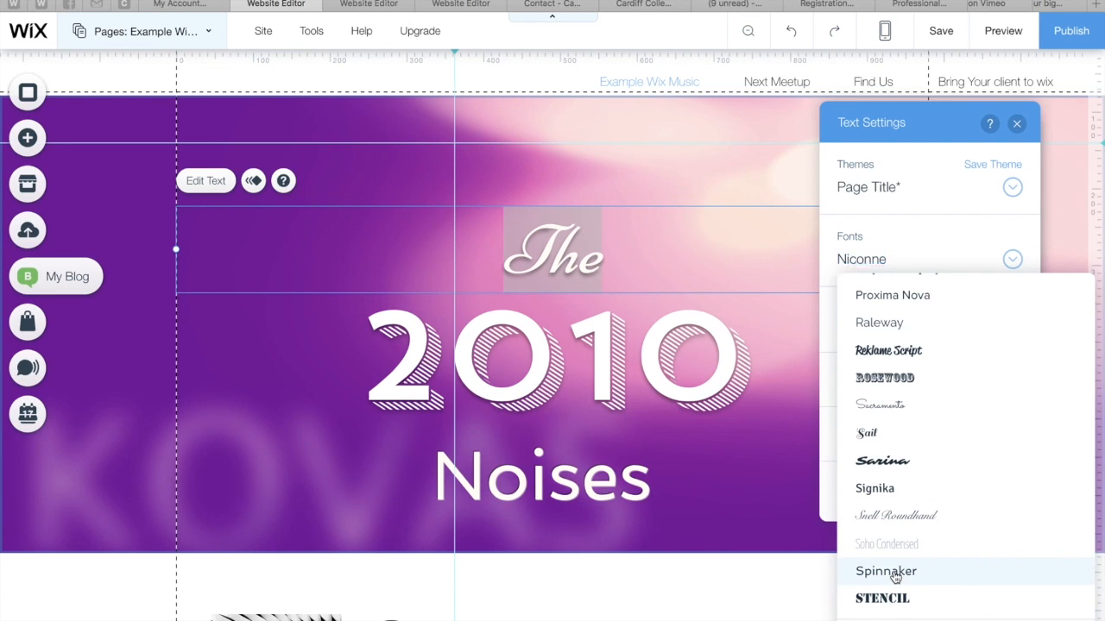
left_click(887, 572)
left_click(881, 388)
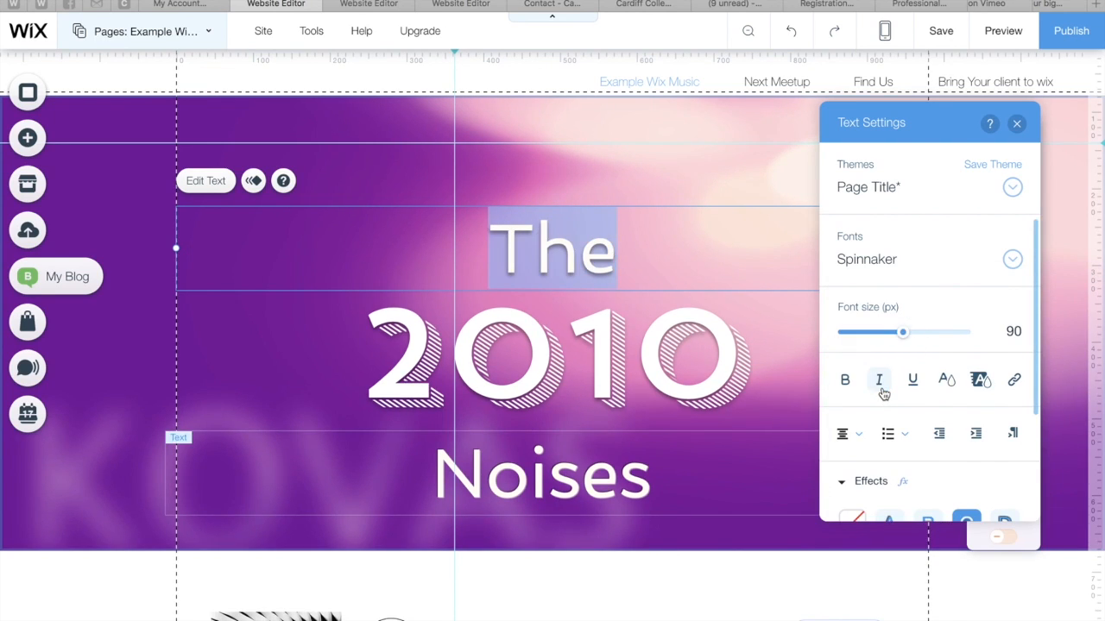
- Set the font size of the title word "The" to 45 px and shift the word "Noises" sideways to centre it under "2010"
type("4")
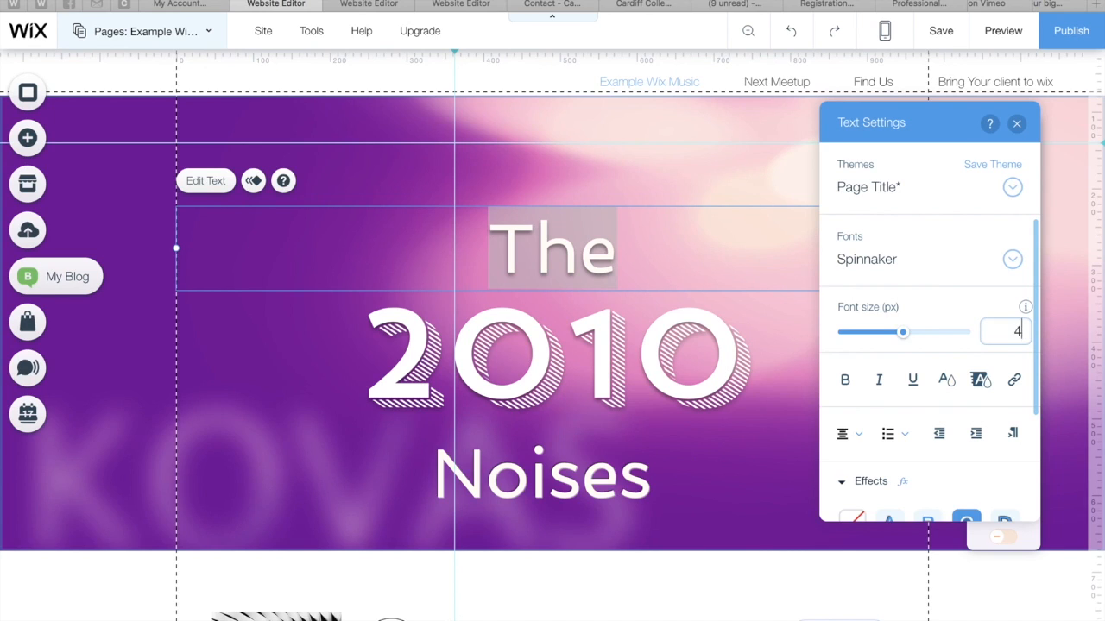
type("5")
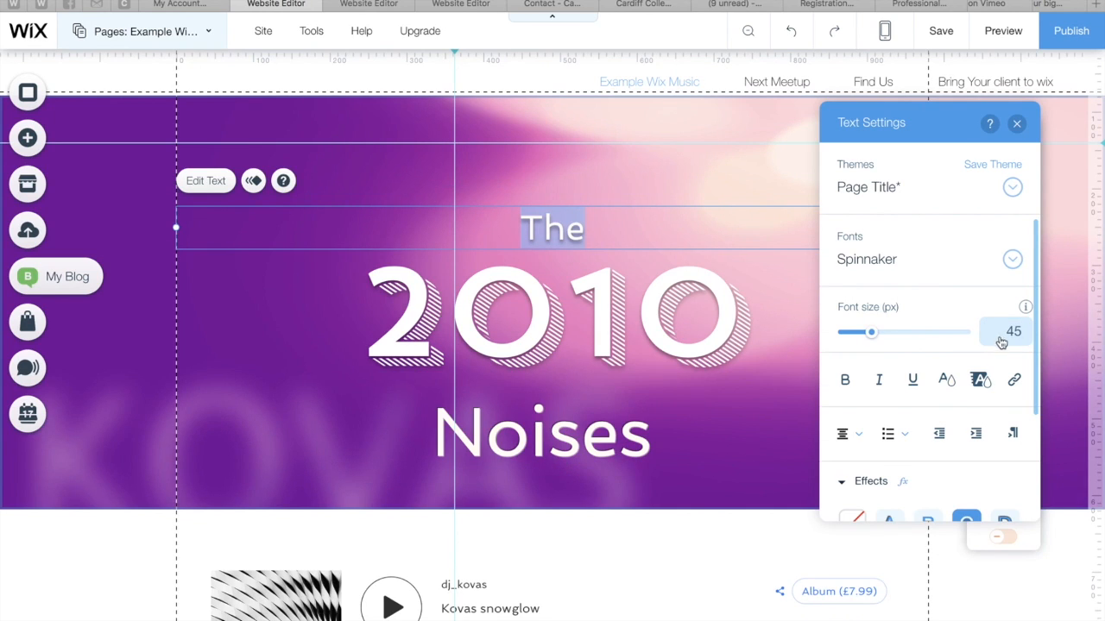
left_click(625, 431)
left_click_drag(599, 444, 615, 447)
scroll(514, 457, "down", 2)
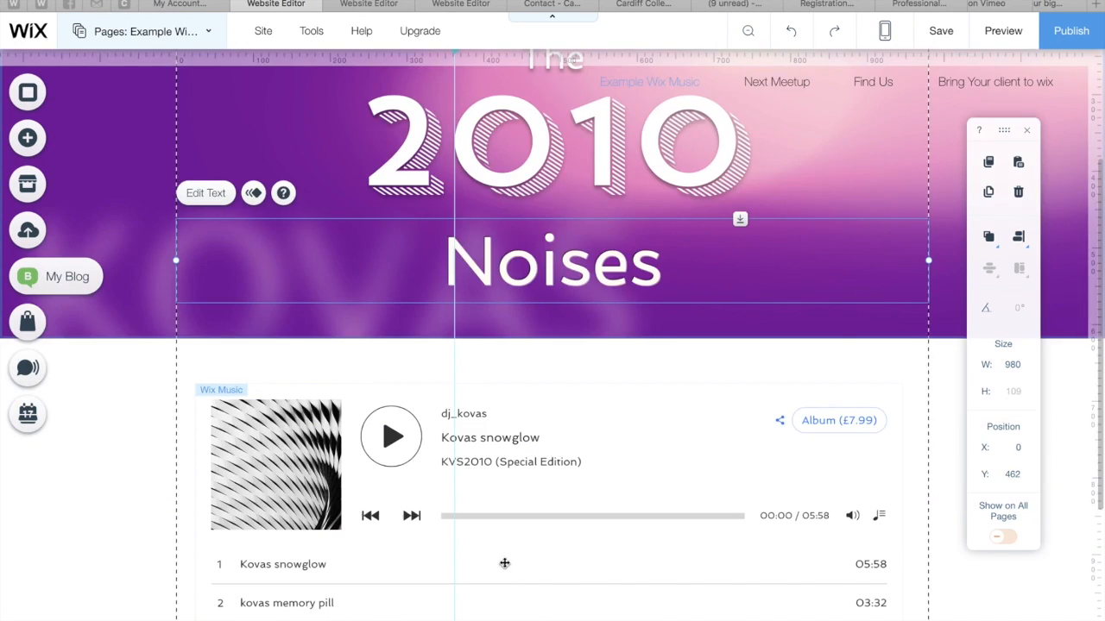
- Set the page background colour to black (#000000)
left_click(513, 457)
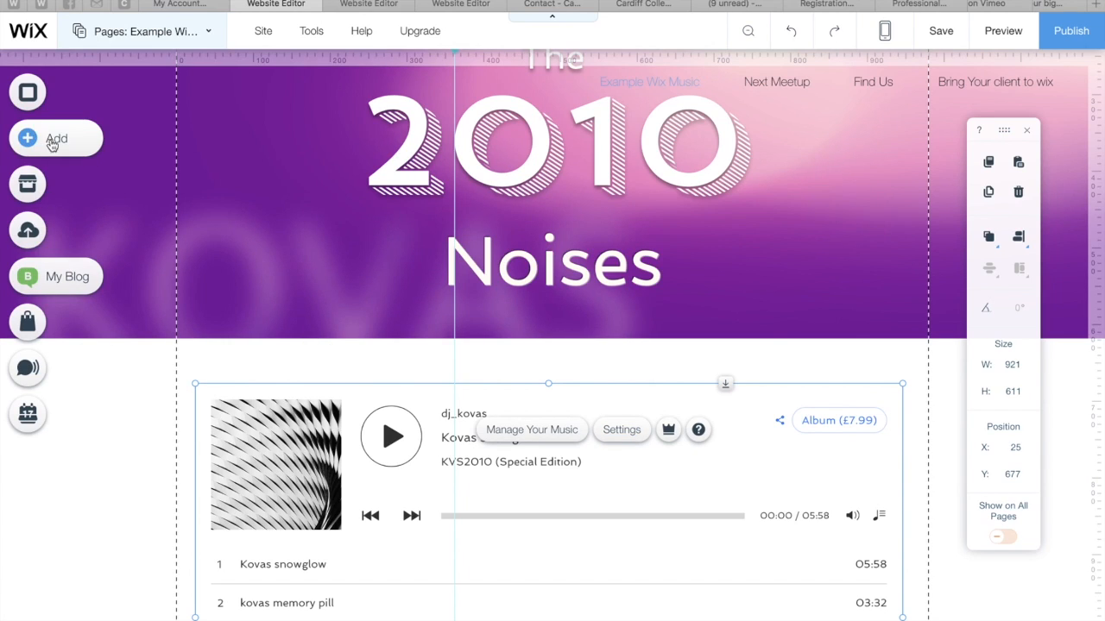
left_click(63, 96)
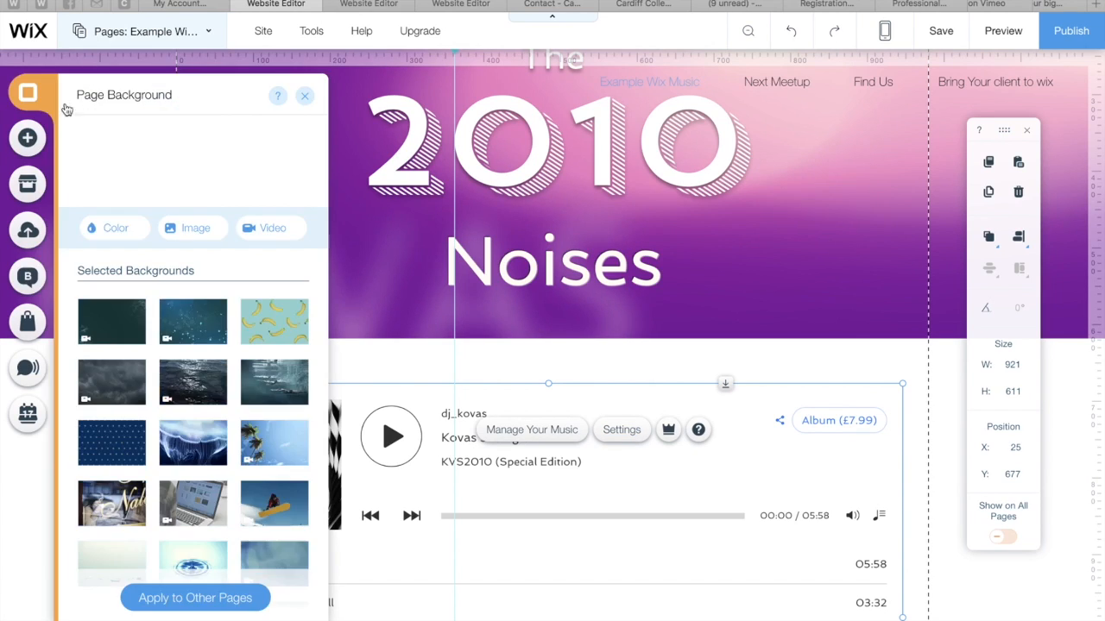
left_click(130, 237)
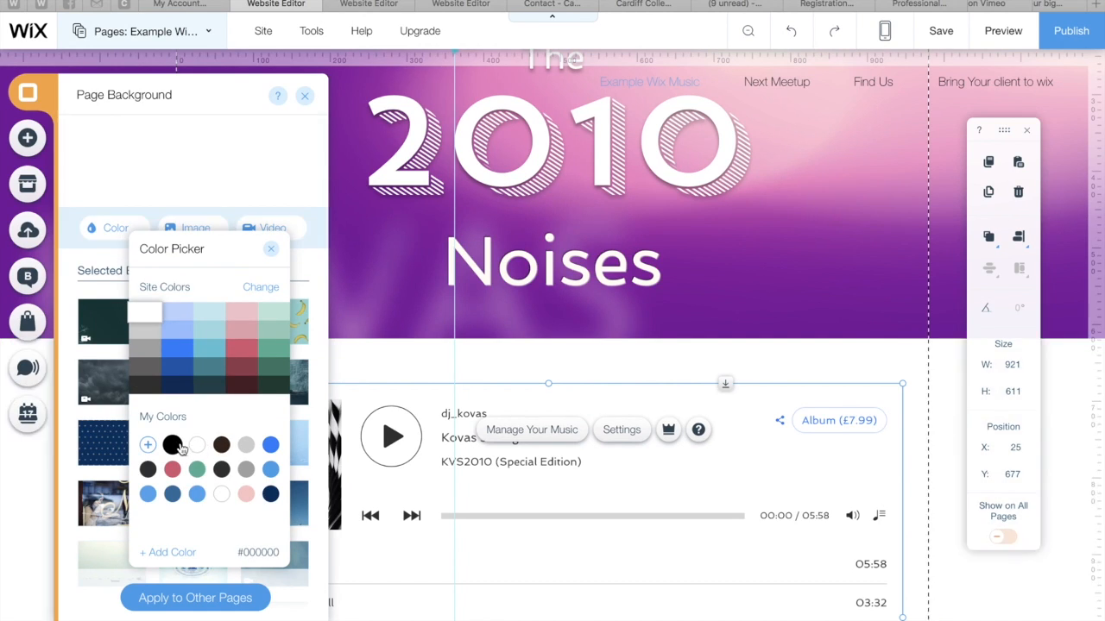
left_click(177, 446)
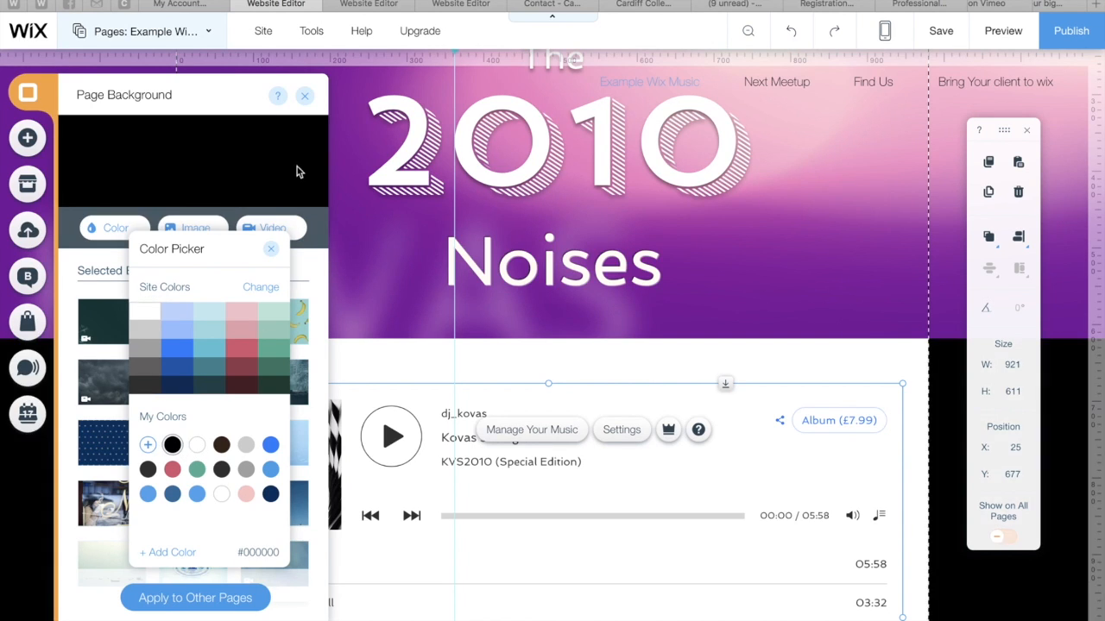
left_click(304, 97)
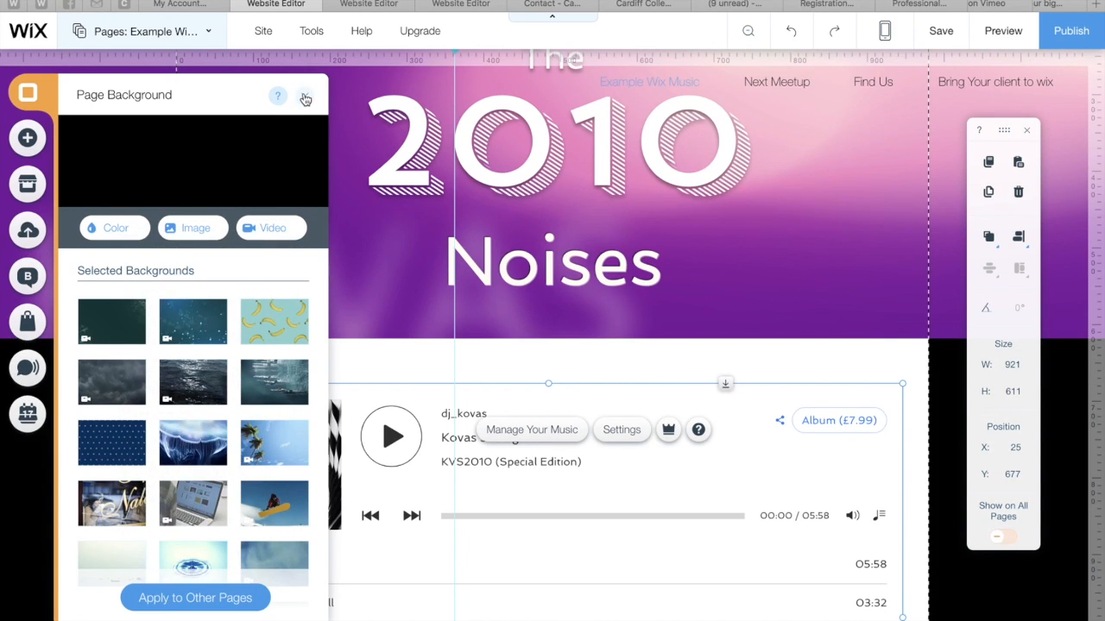
left_click(306, 98)
- Change the page design so that the white content area around the music player becomes black
left_click(308, 356)
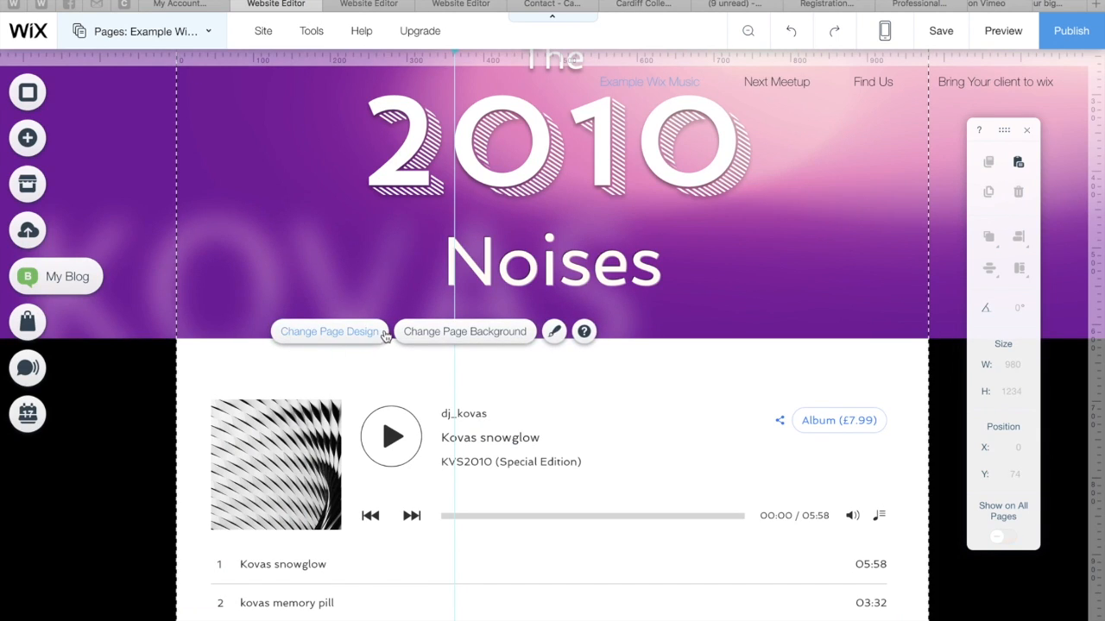
left_click(418, 335)
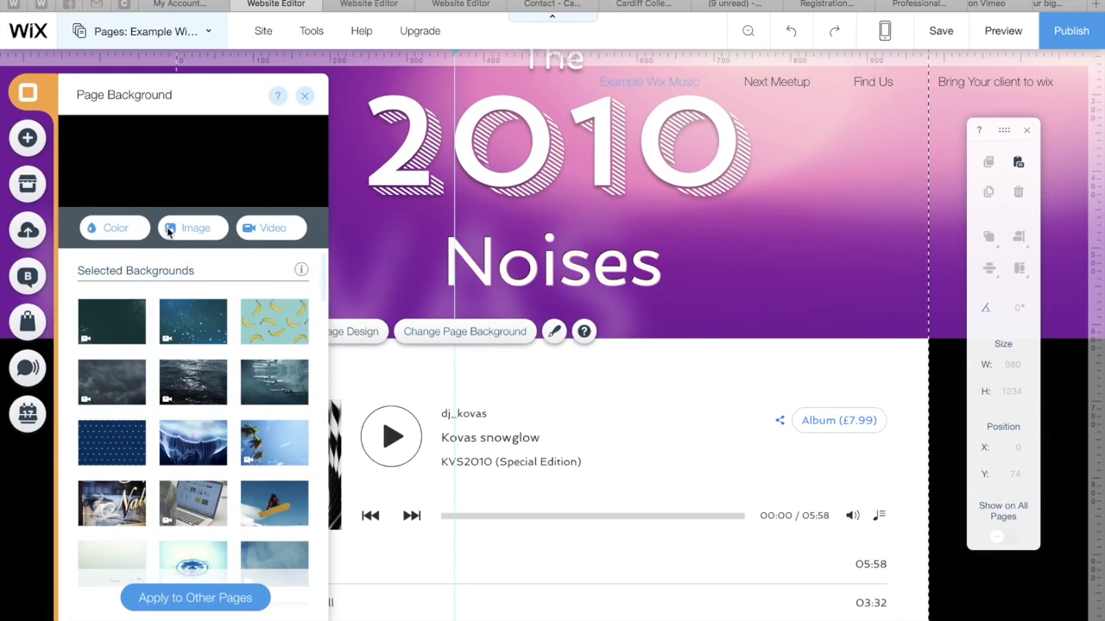
left_click(302, 99)
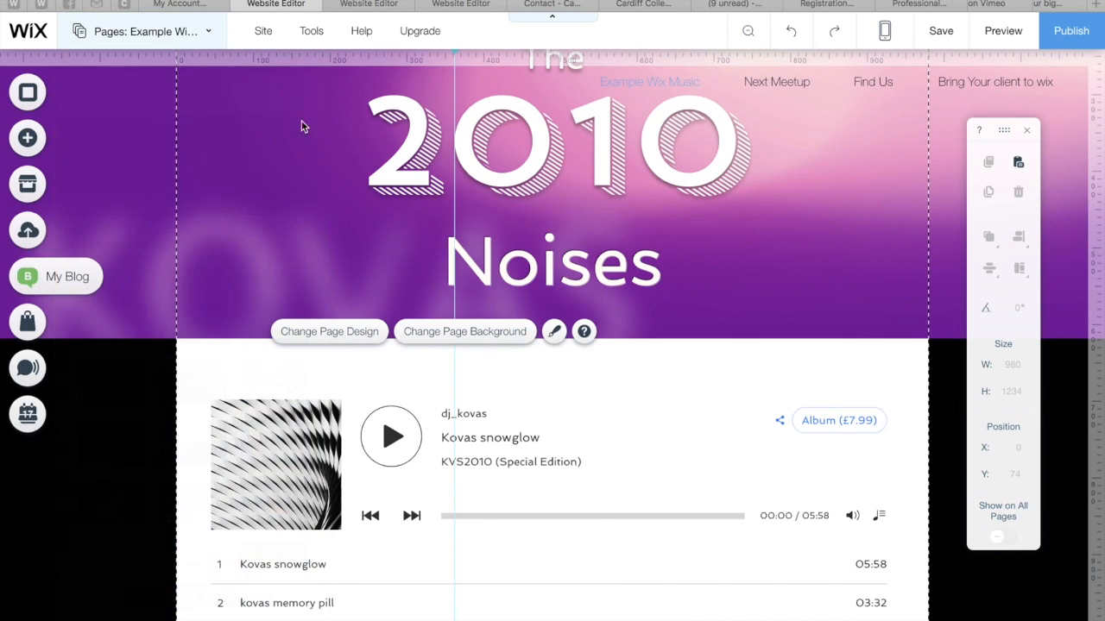
left_click(343, 338)
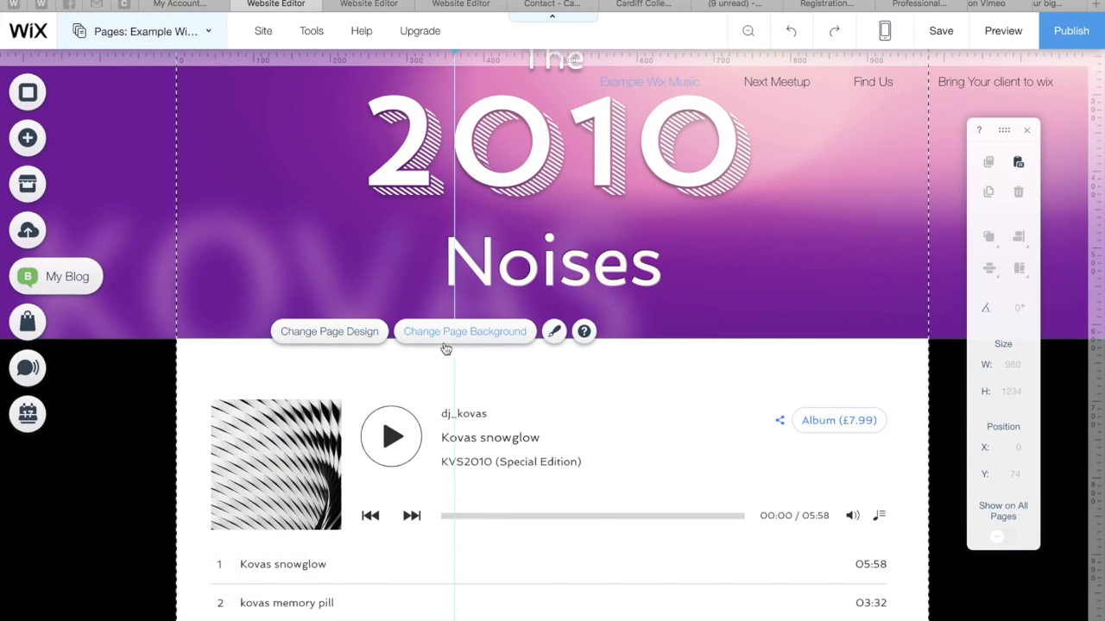
left_click(343, 337)
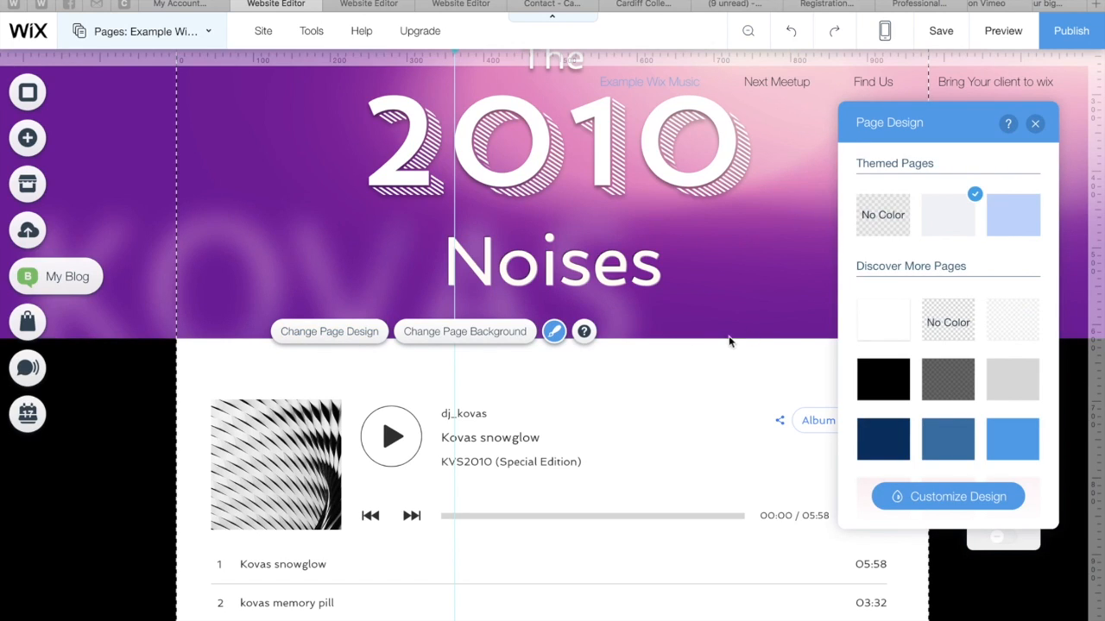
left_click(1035, 124)
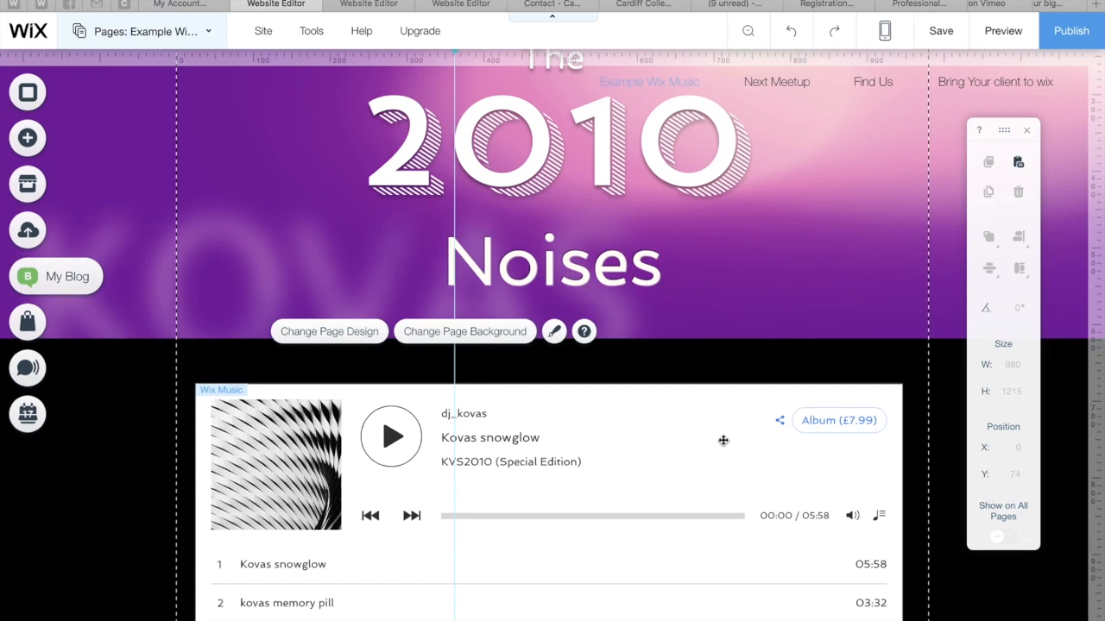
- Apply the Parallax scroll effect to the title strip's background image
scroll(723, 440, "down", 5)
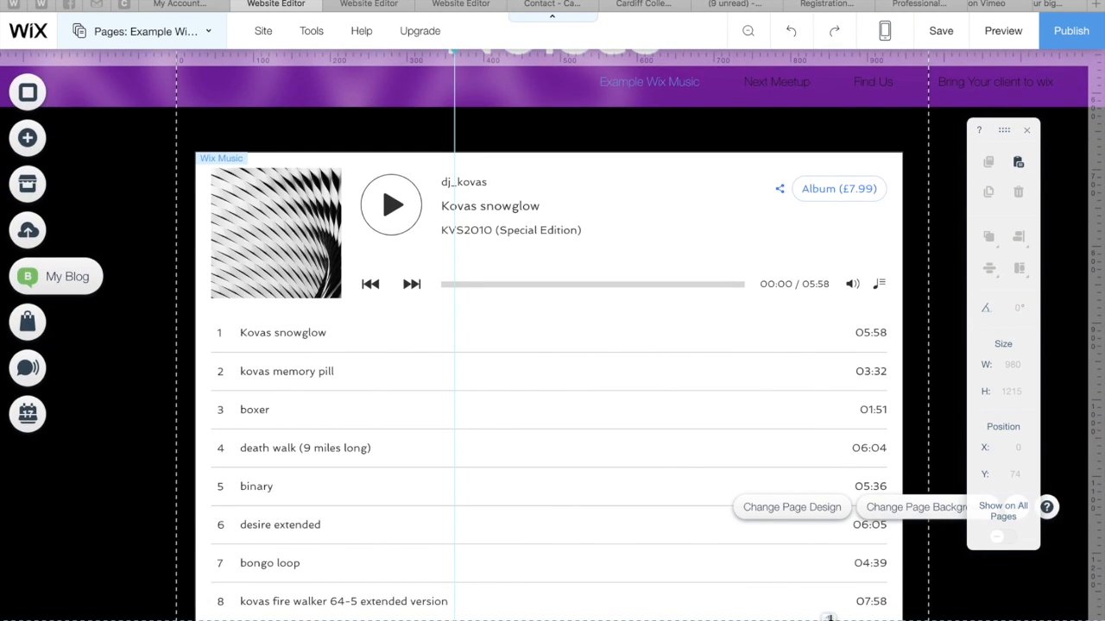
scroll(828, 618, "down", 1)
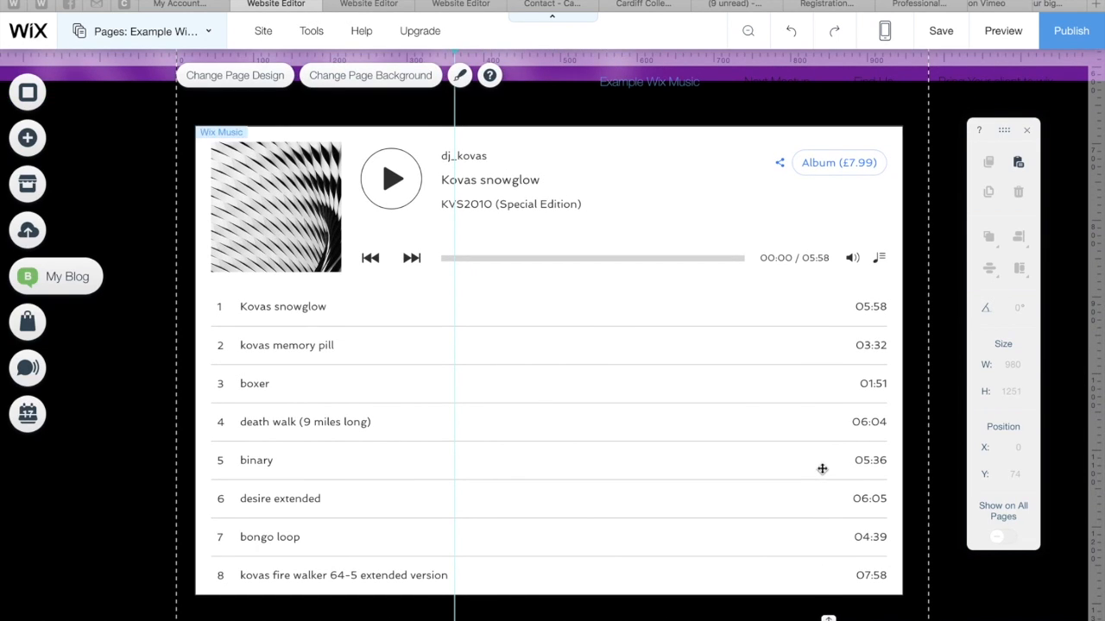
scroll(822, 469, "up", 5)
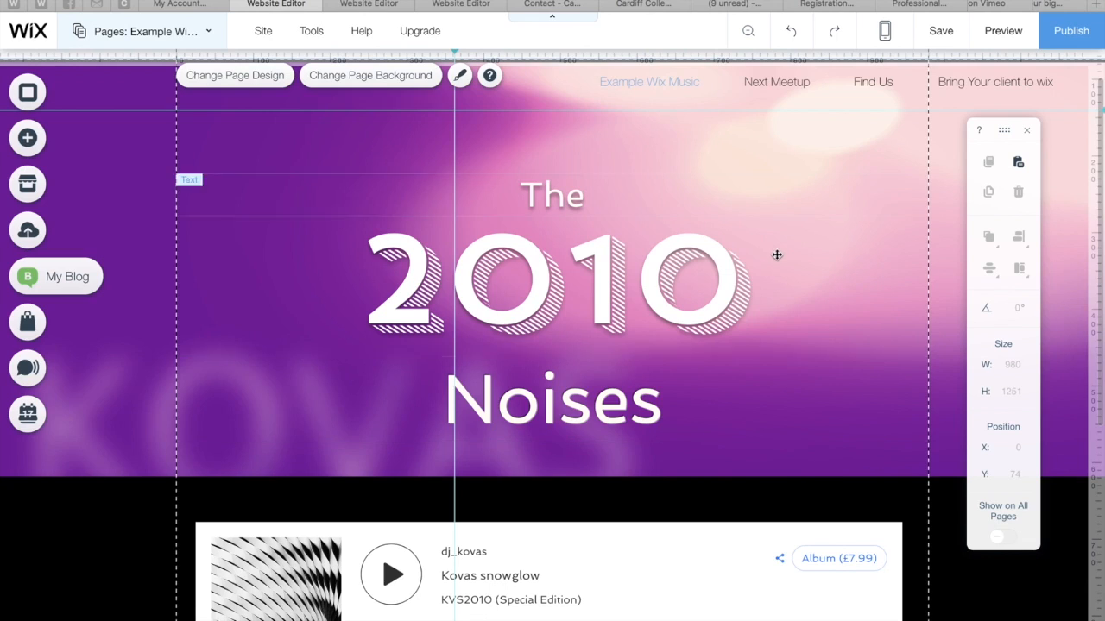
left_click(261, 143)
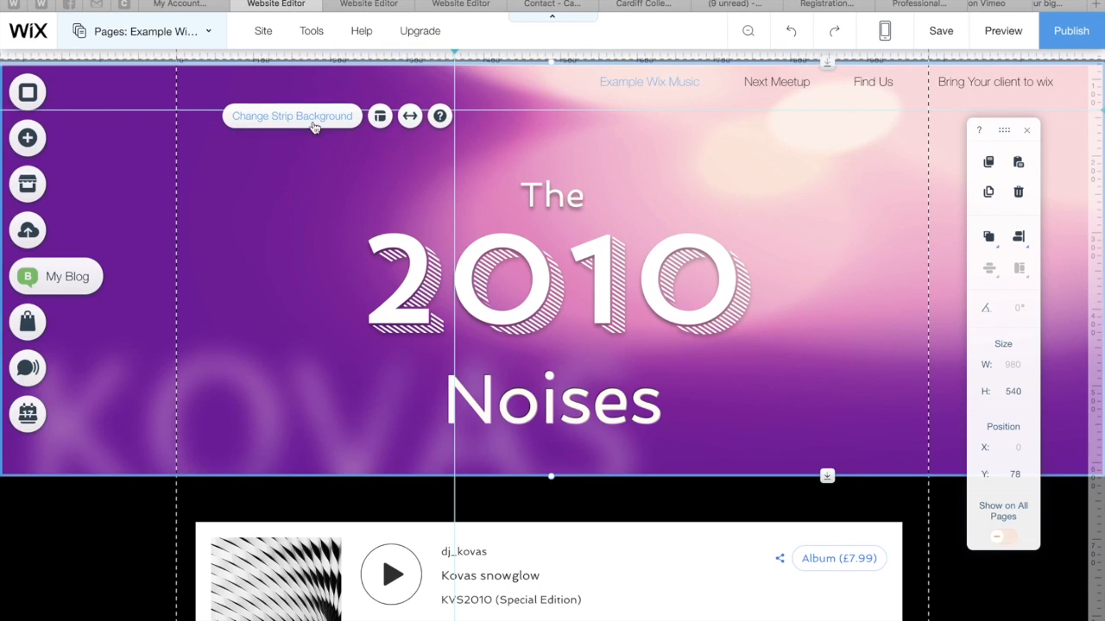
left_click(317, 118)
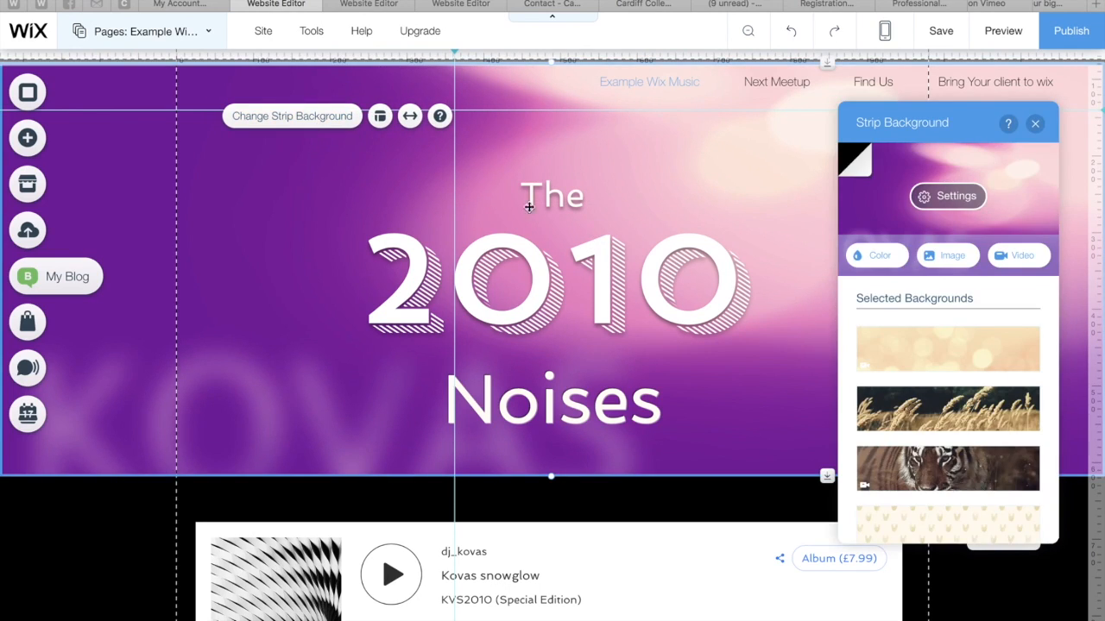
left_click(952, 193)
left_click(953, 408)
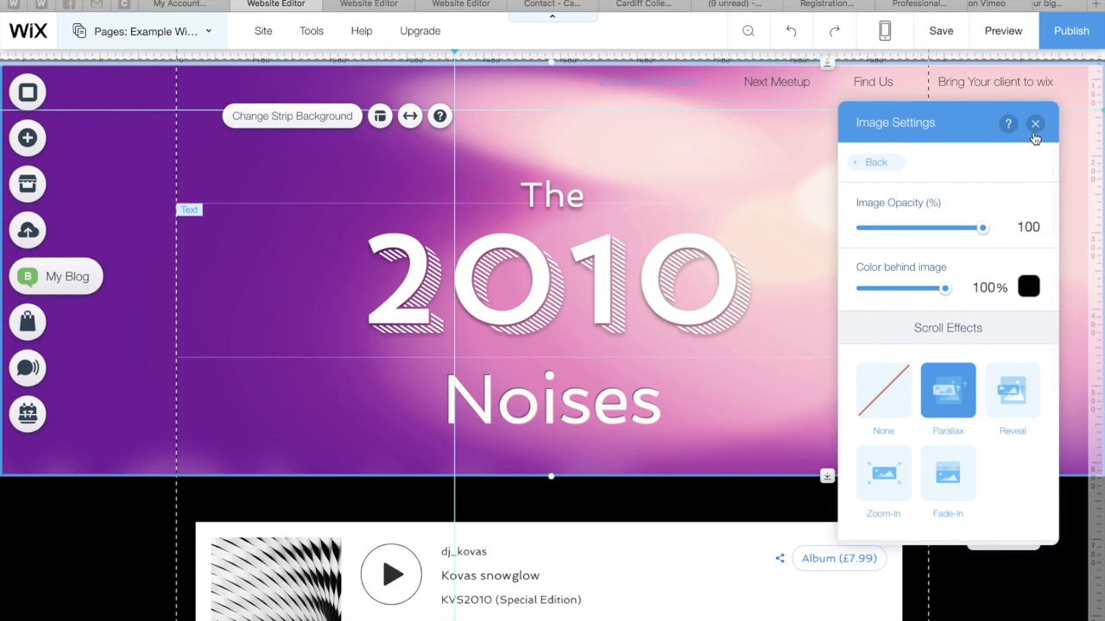
left_click(1035, 134)
- Preview the page to check how the strip's Parallax effect behaves while scrolling, and return to the editor
left_click(1005, 31)
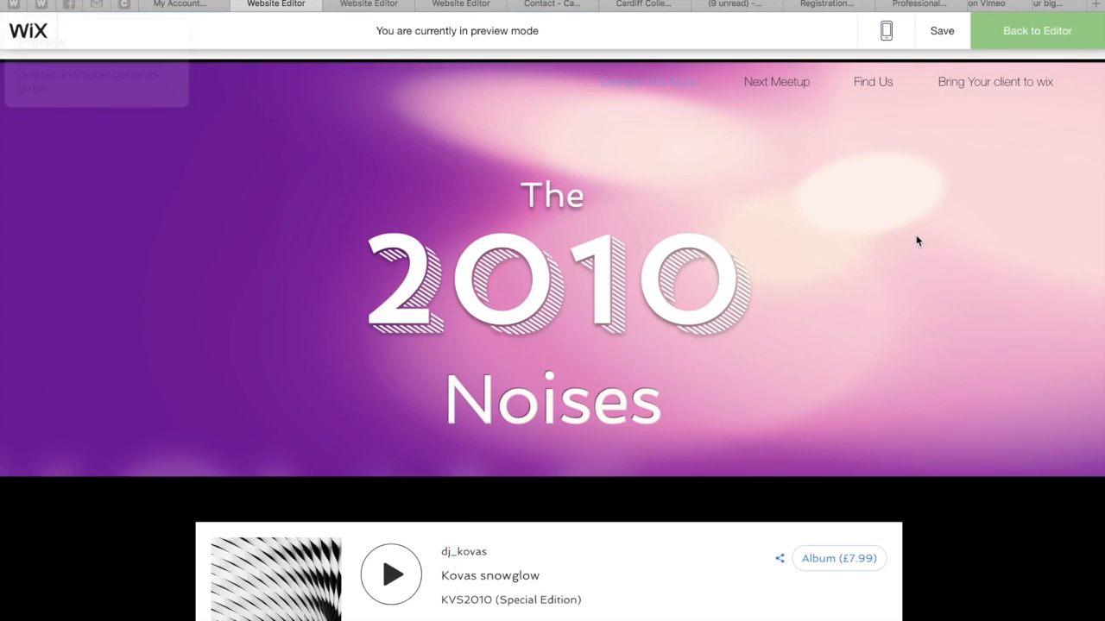
scroll(915, 236, "down", 3)
scroll(916, 236, "up", 4)
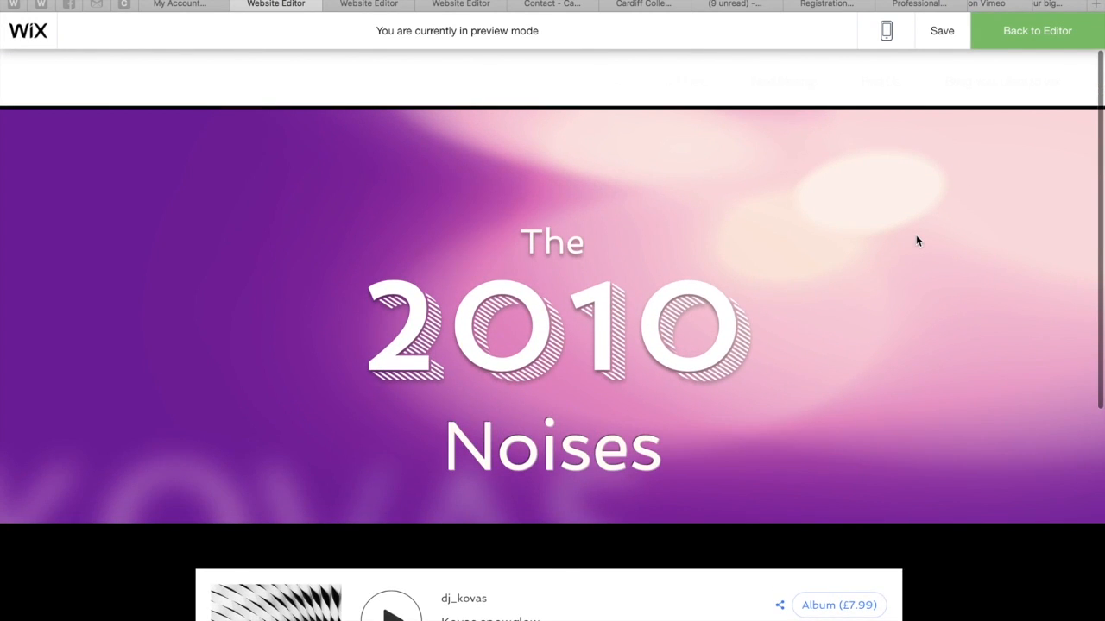
scroll(747, 352, "down", 4)
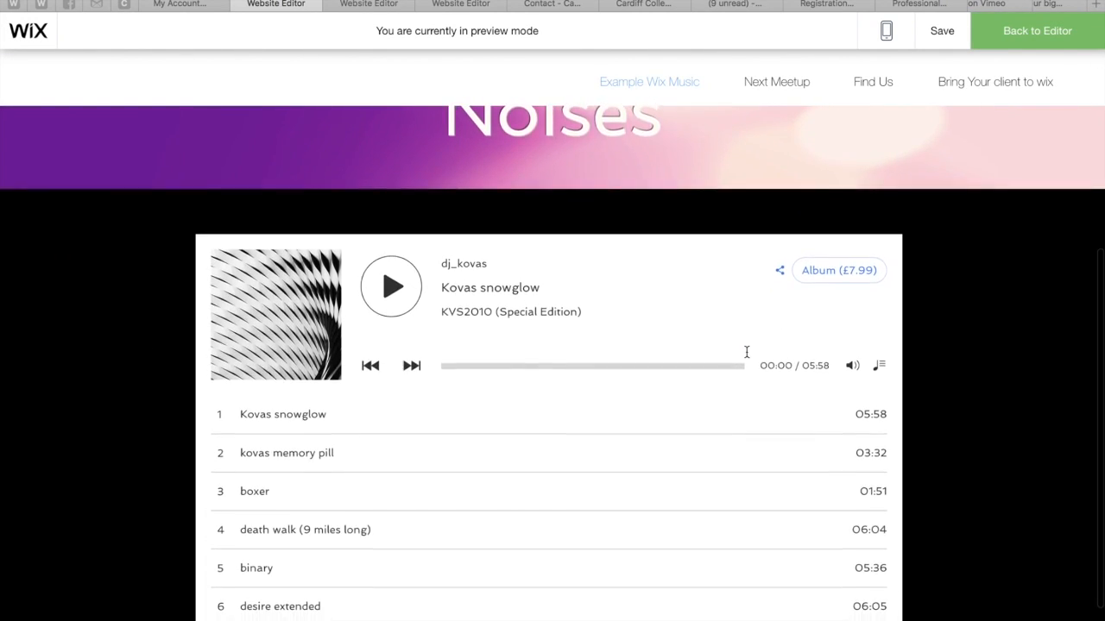
scroll(746, 352, "up", 4)
left_click(1018, 36)
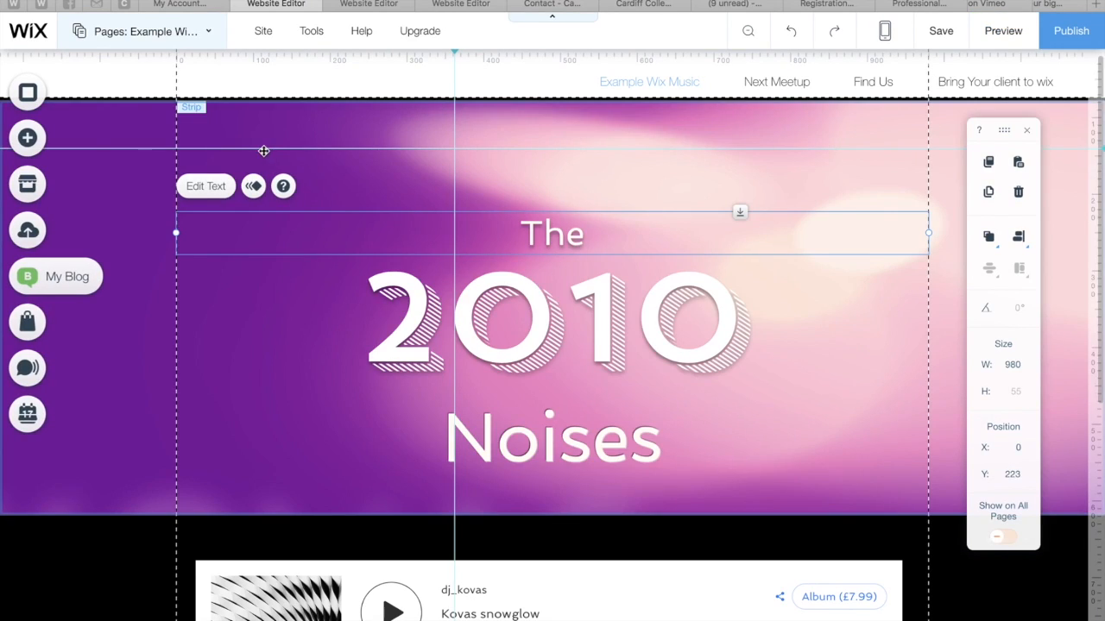
- Change the scroll effect of the title strip's background image to Zoom-In
left_click(272, 144)
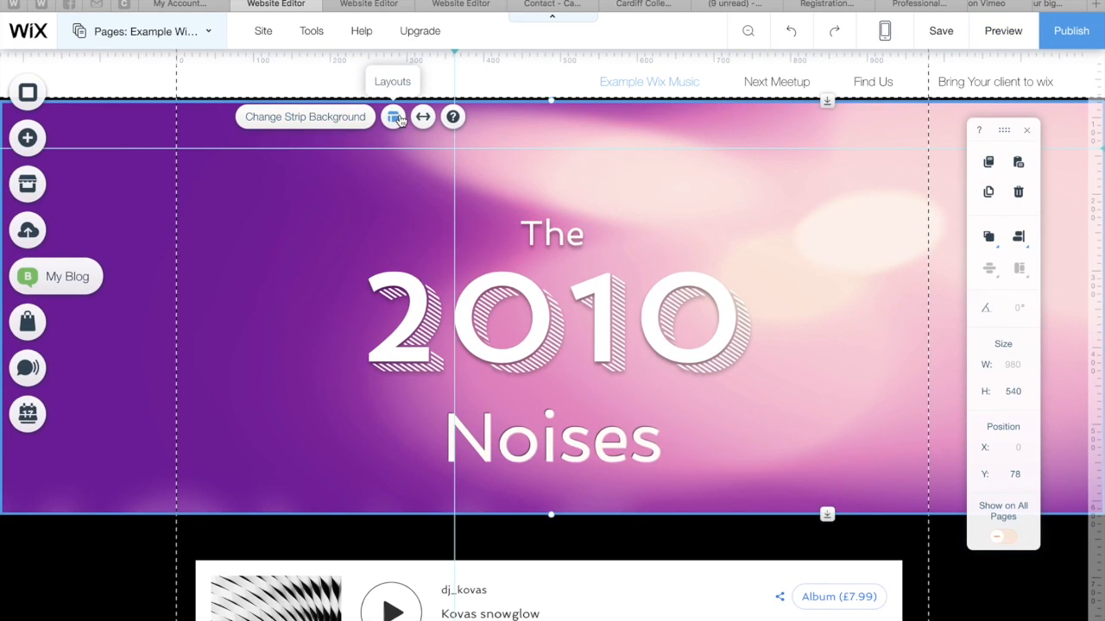
left_click(341, 117)
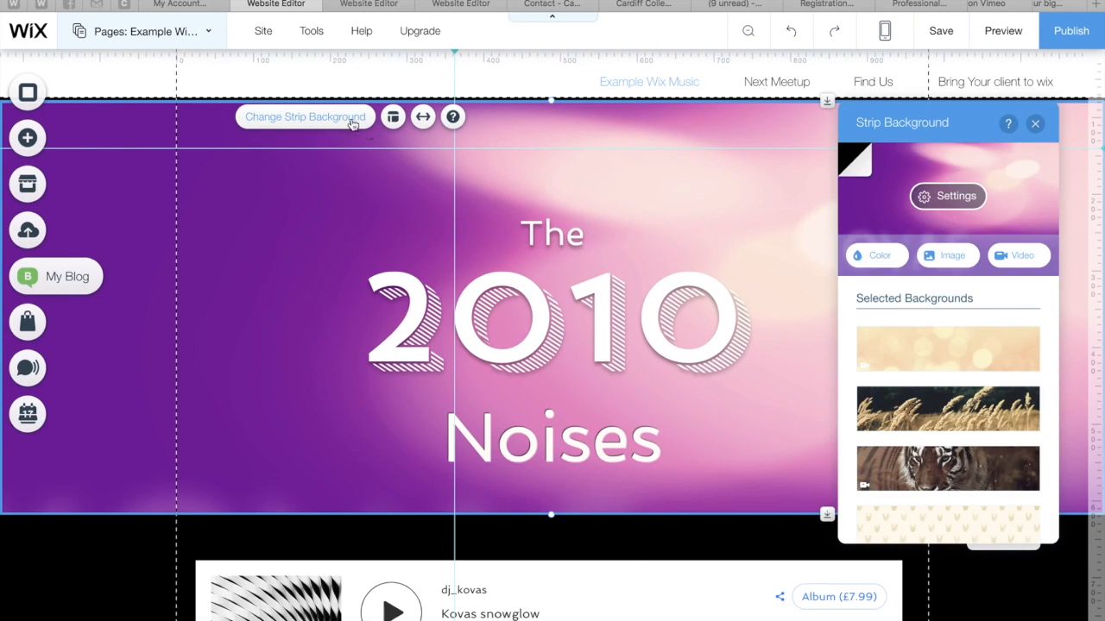
left_click(949, 199)
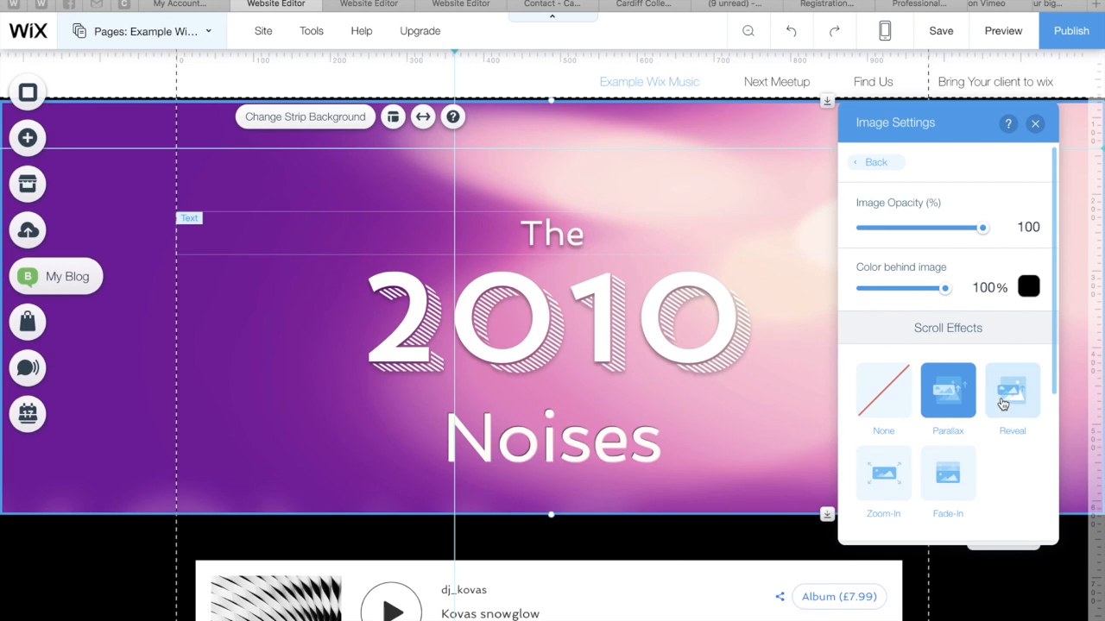
left_click(1003, 403)
left_click(883, 480)
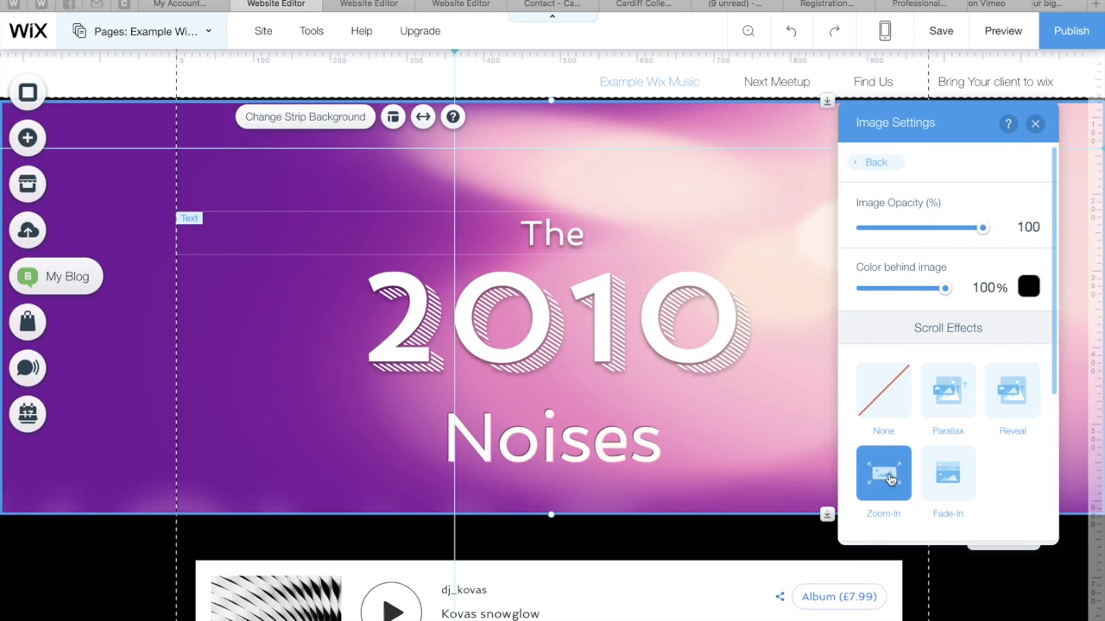
left_click(1035, 124)
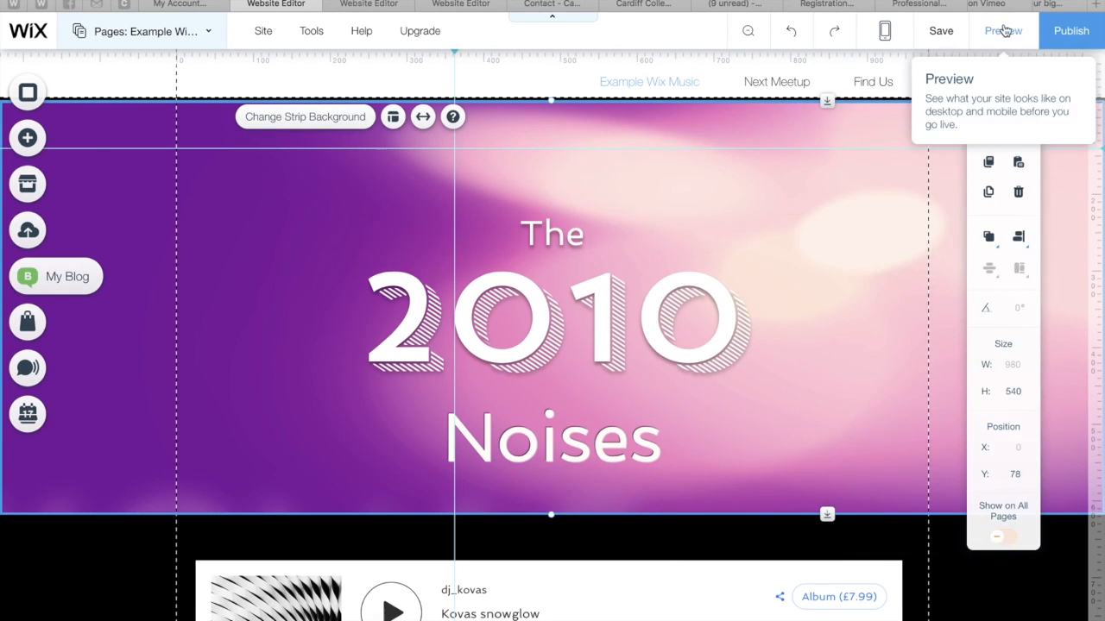
- Preview the page to check the strip's Zoom-In effect and the music player's track list, and return to the editor
scroll(857, 329, "down", 10)
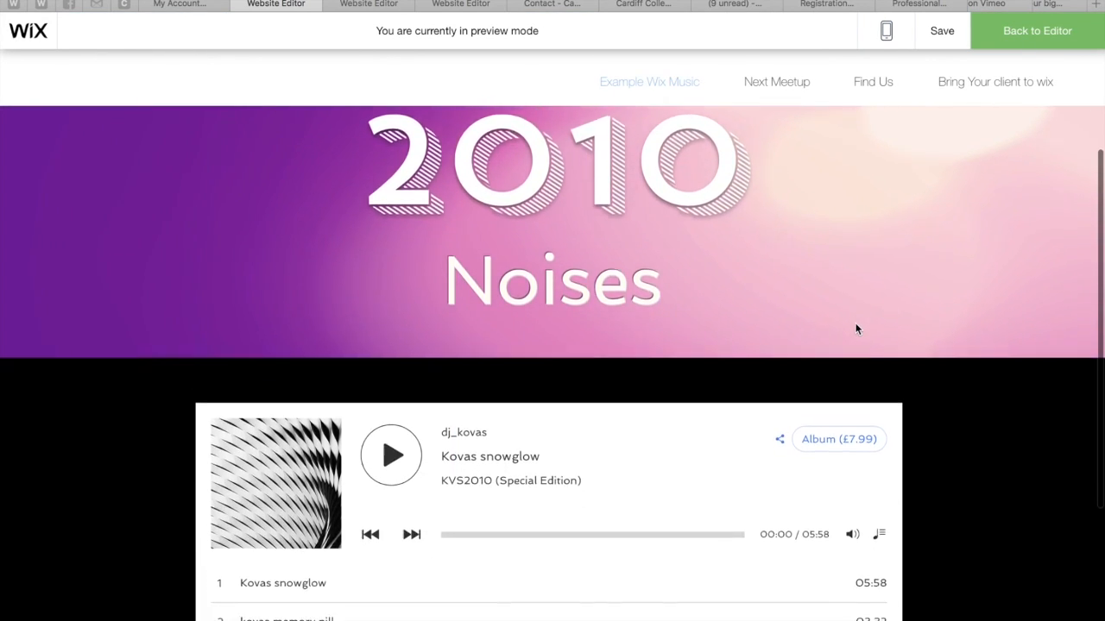
scroll(857, 329, "up", 10)
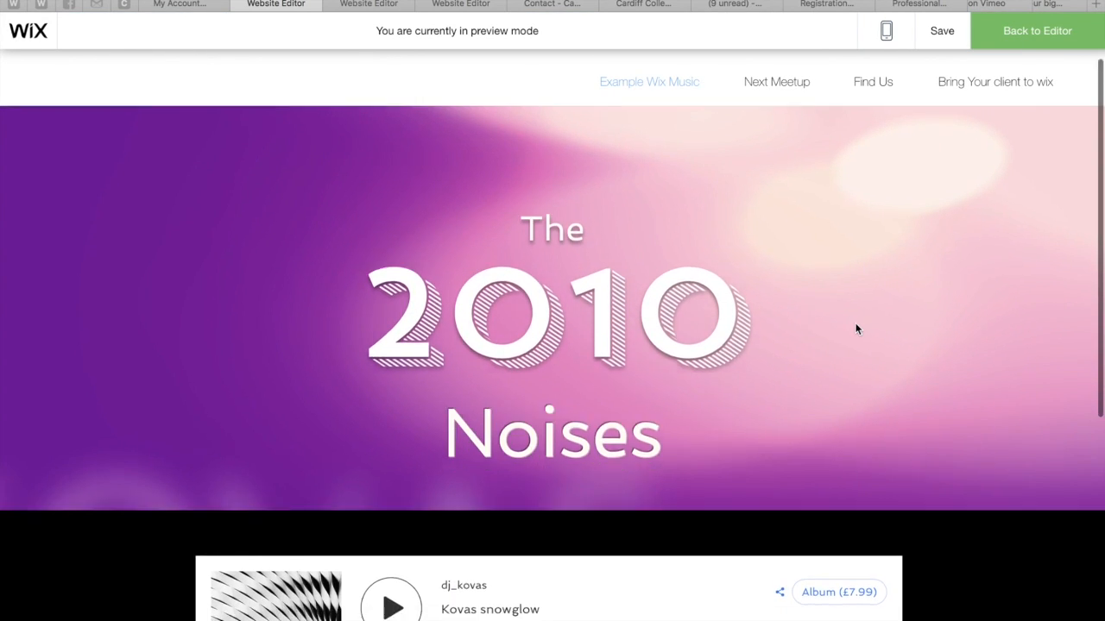
scroll(838, 324, "down", 5)
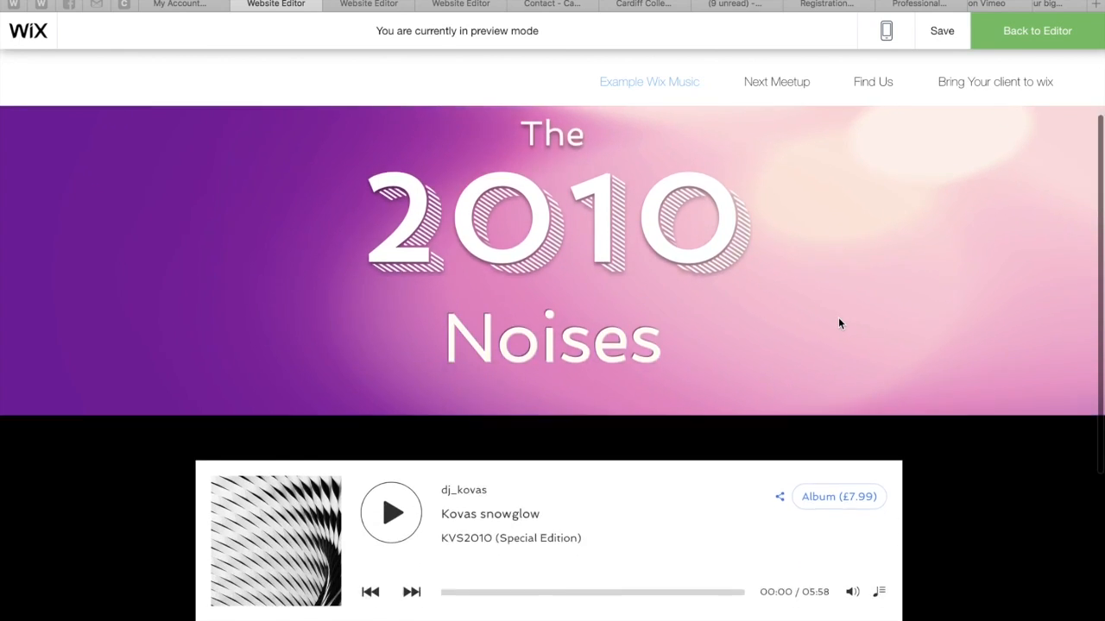
scroll(839, 322, "down", 2)
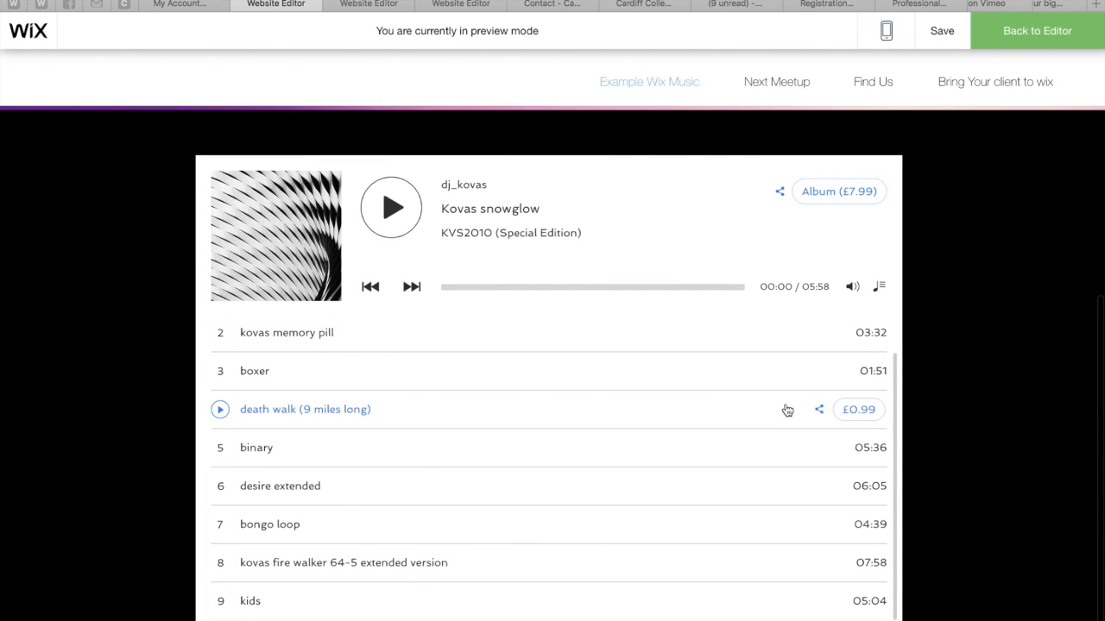
scroll(787, 410, "up", 5)
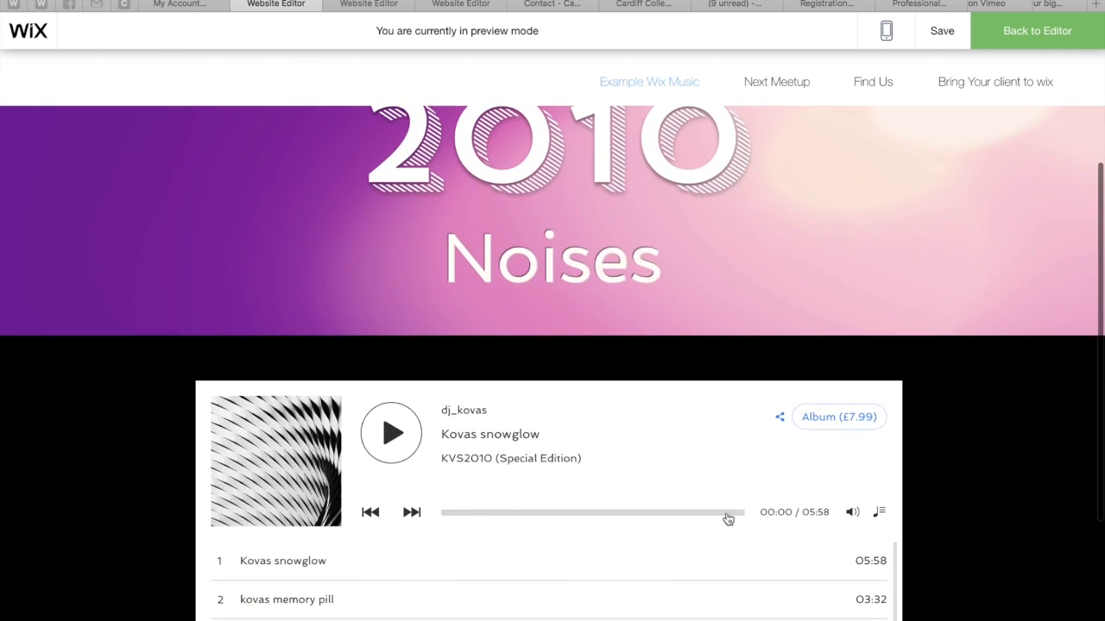
scroll(729, 513, "up", 3)
left_click(1037, 33)
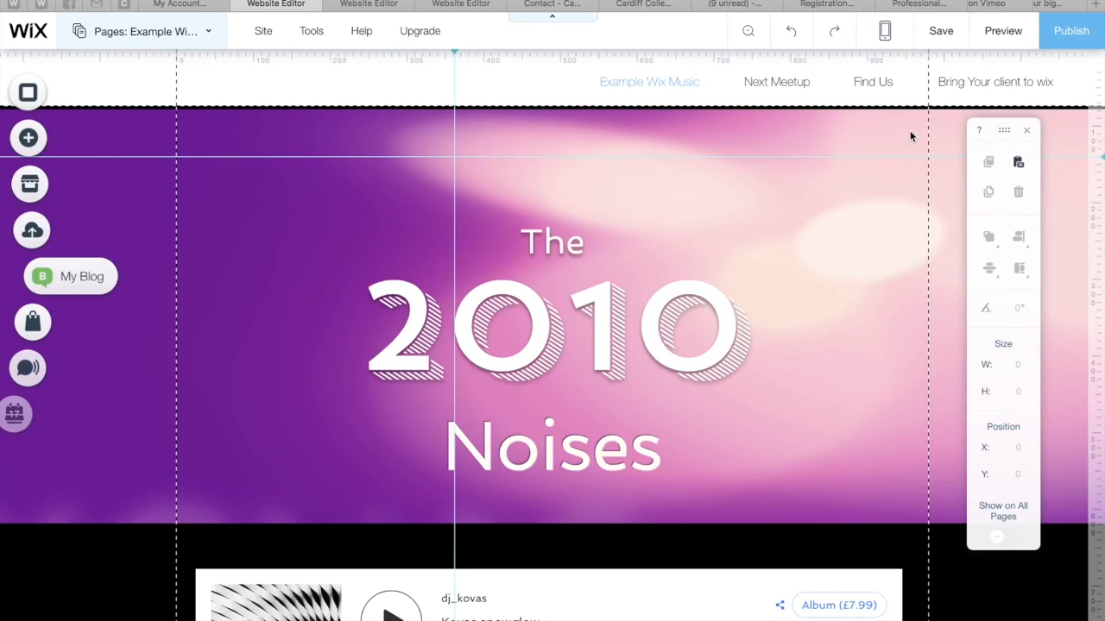
- Place a copy of the title strip below the music player's track list, at Y 1318
left_click(911, 132)
left_click_drag(911, 133, 850, 556)
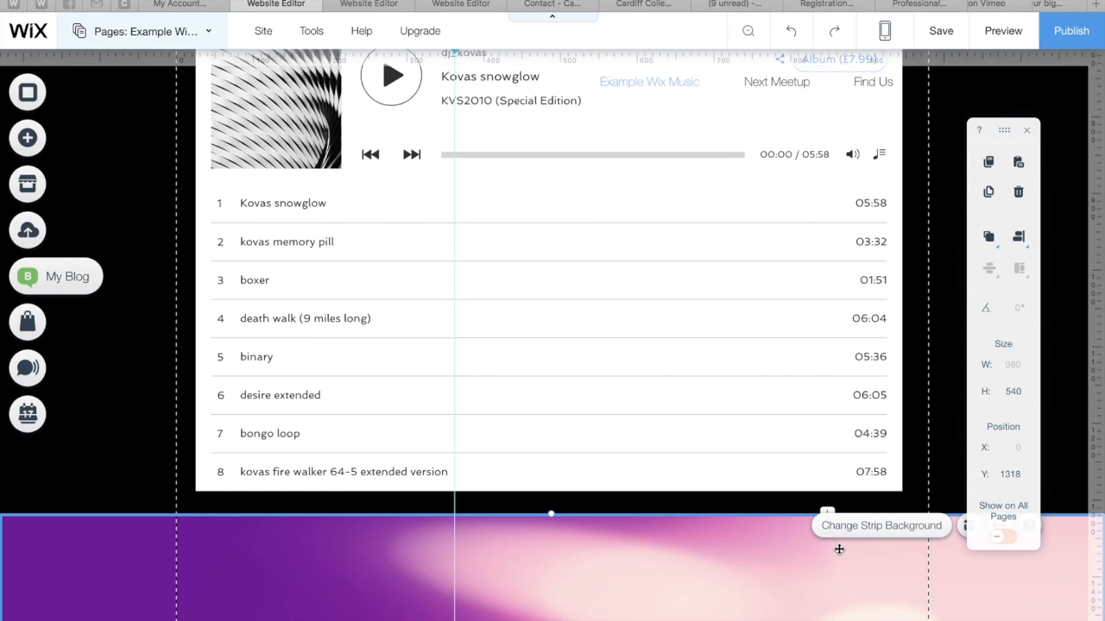
- Replace the "2010" text in the lower strip with "8 BEATS"
scroll(838, 544, "down", 4)
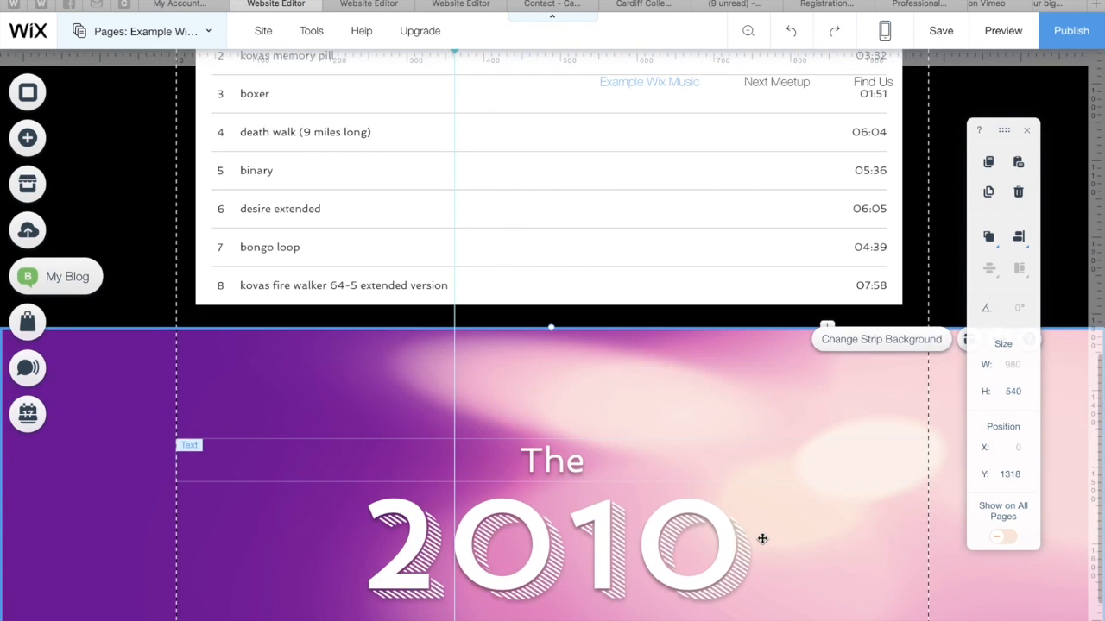
scroll(762, 538, "down", 3)
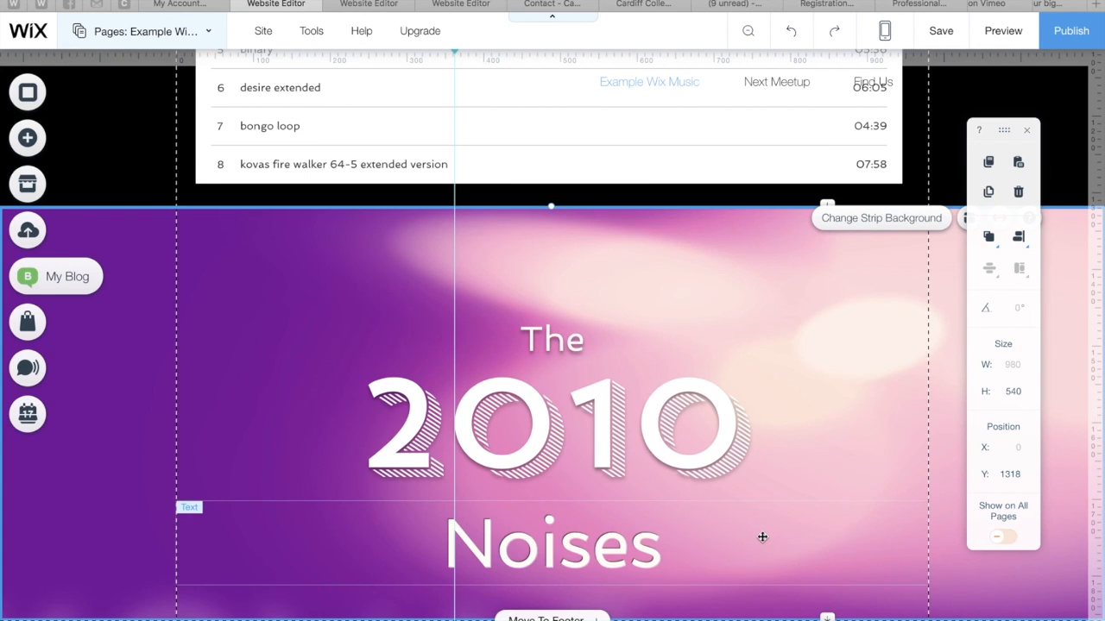
left_click(552, 432)
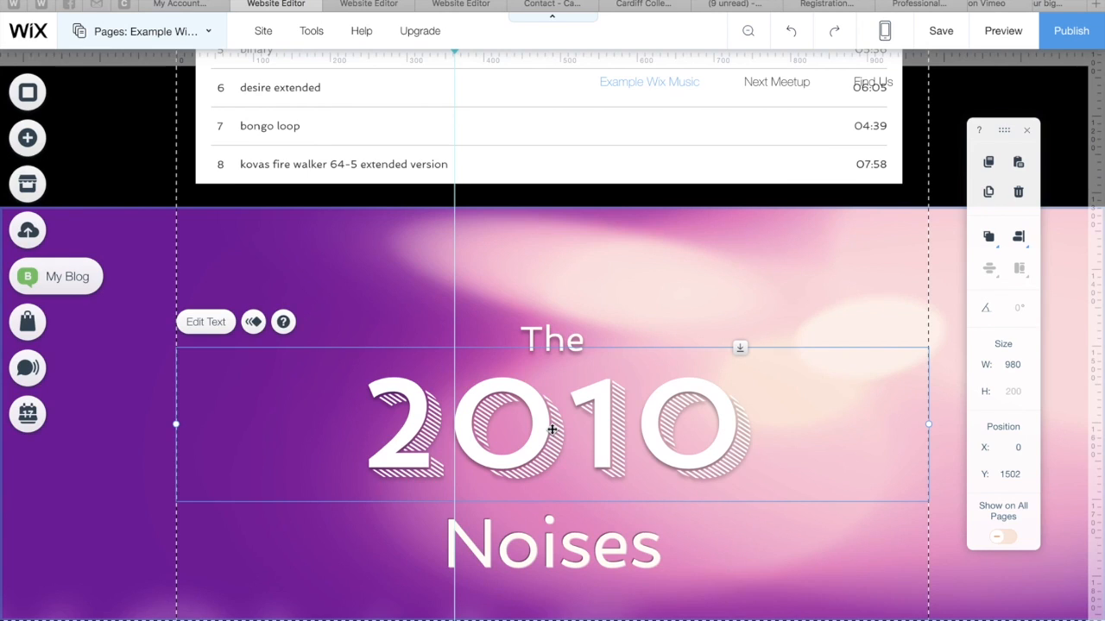
left_click(217, 332)
type("8")
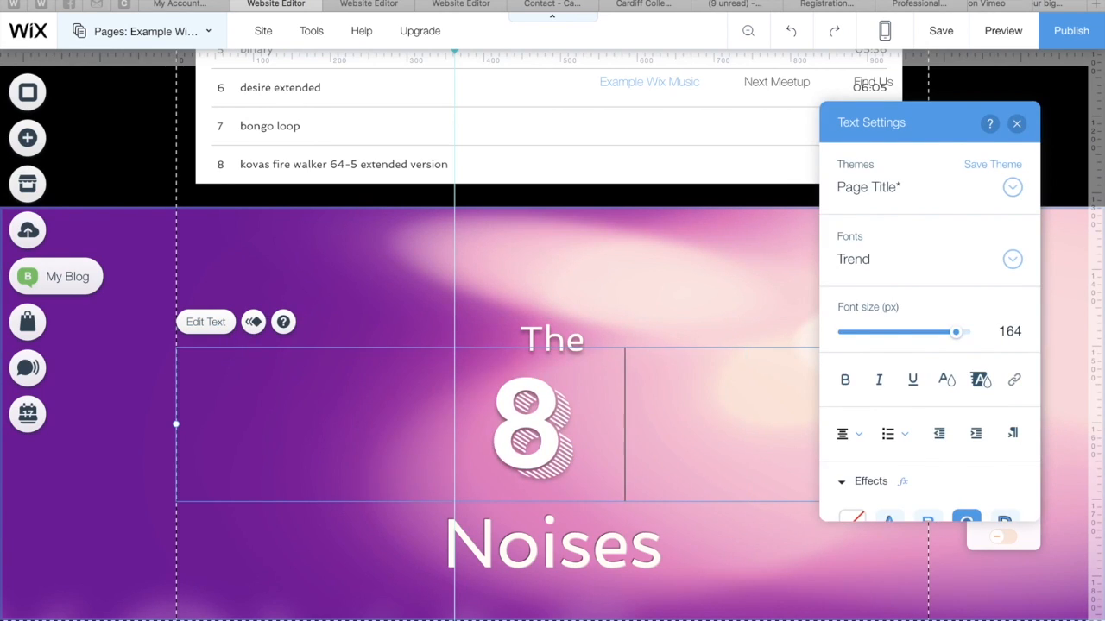
type(" BEAT")
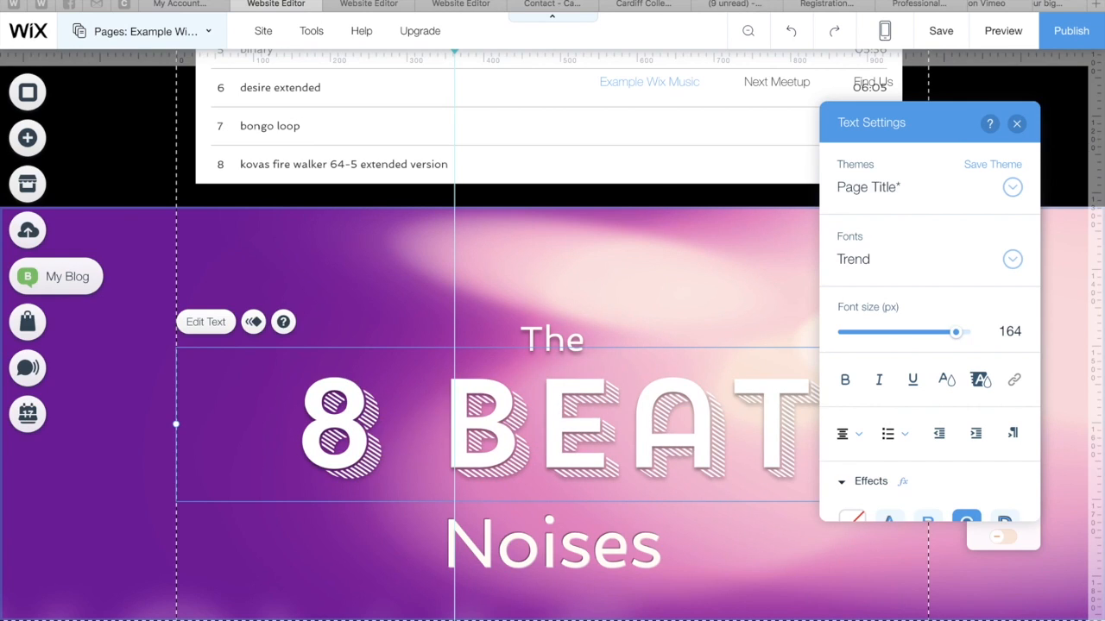
type("S")
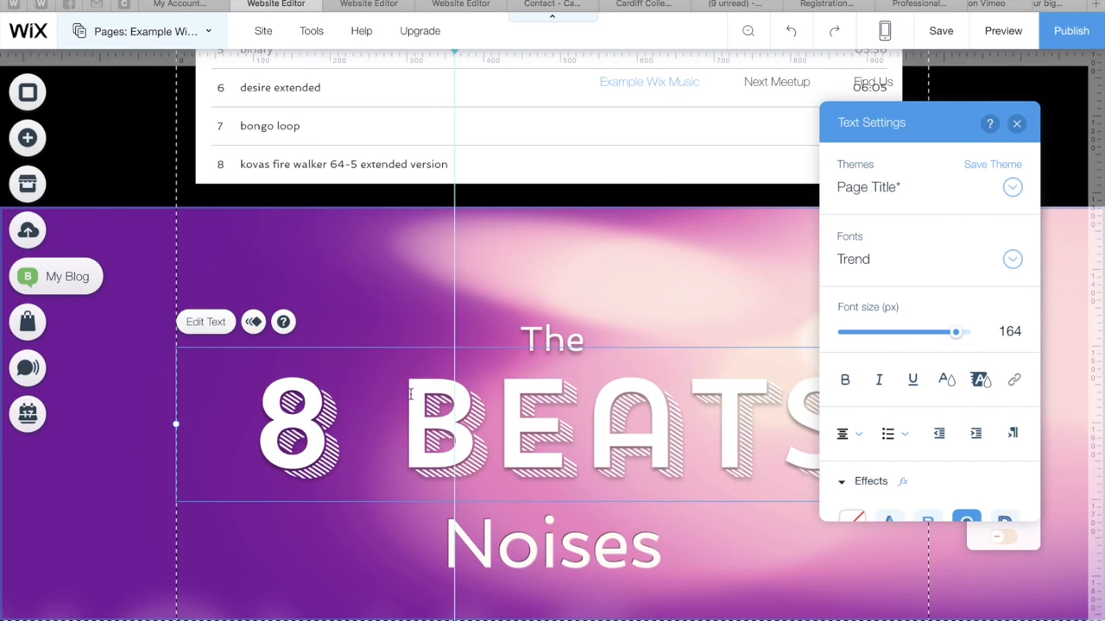
- Change the lower strip's "The" text to "synth lead"
left_click(582, 337)
double_click(581, 338)
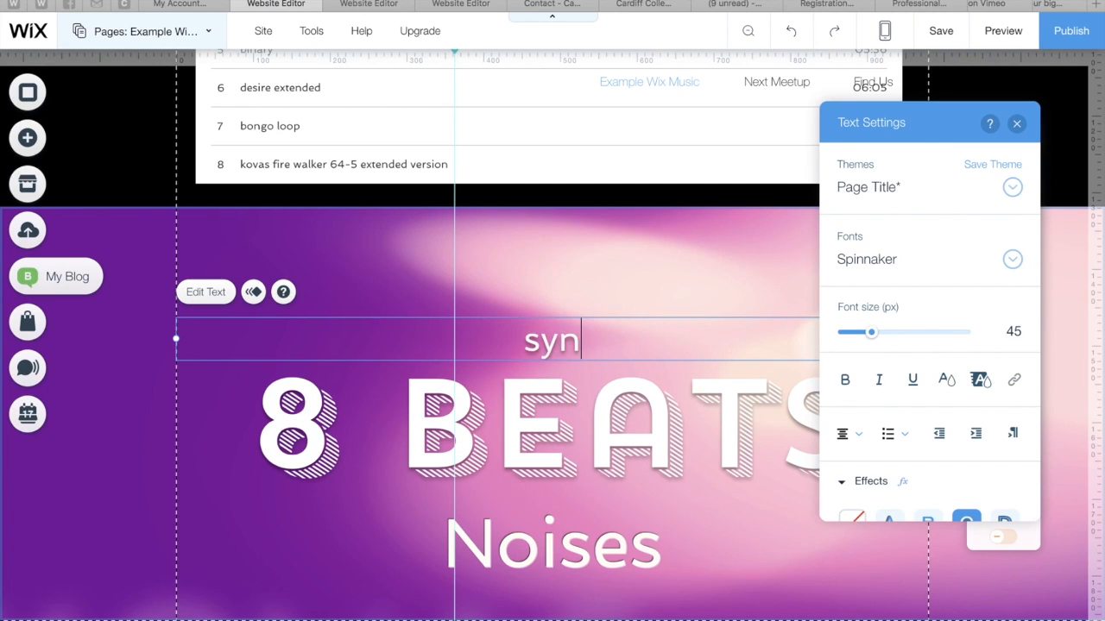
type("synth lead")
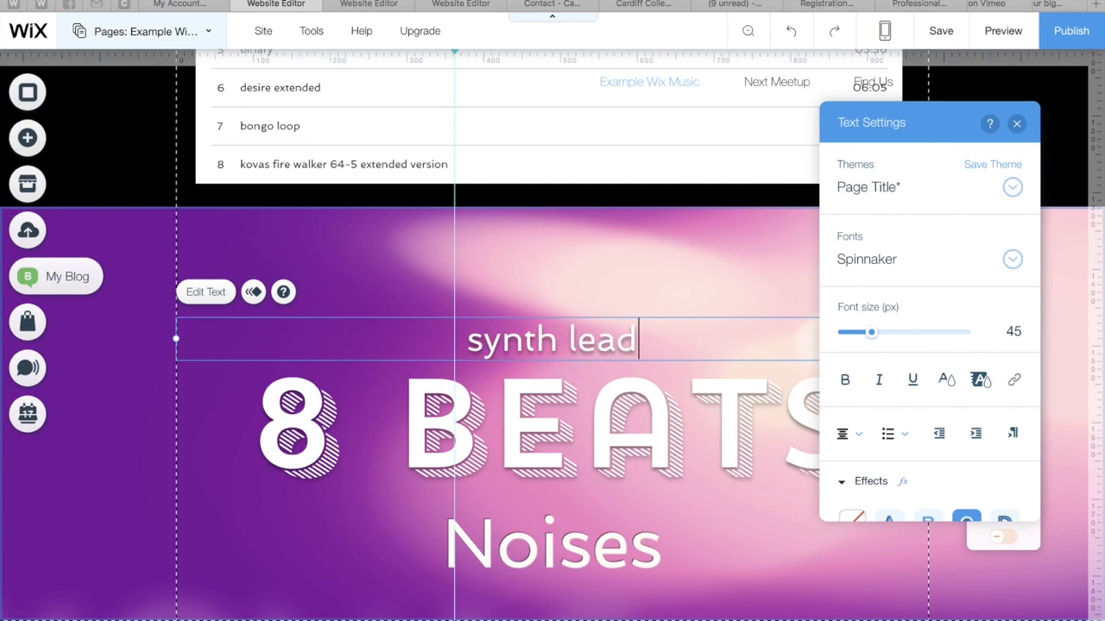
- Replace the "Noises" text in the lower strip with "shifting patterns" and close the text settings
left_click(573, 559)
double_click(576, 561)
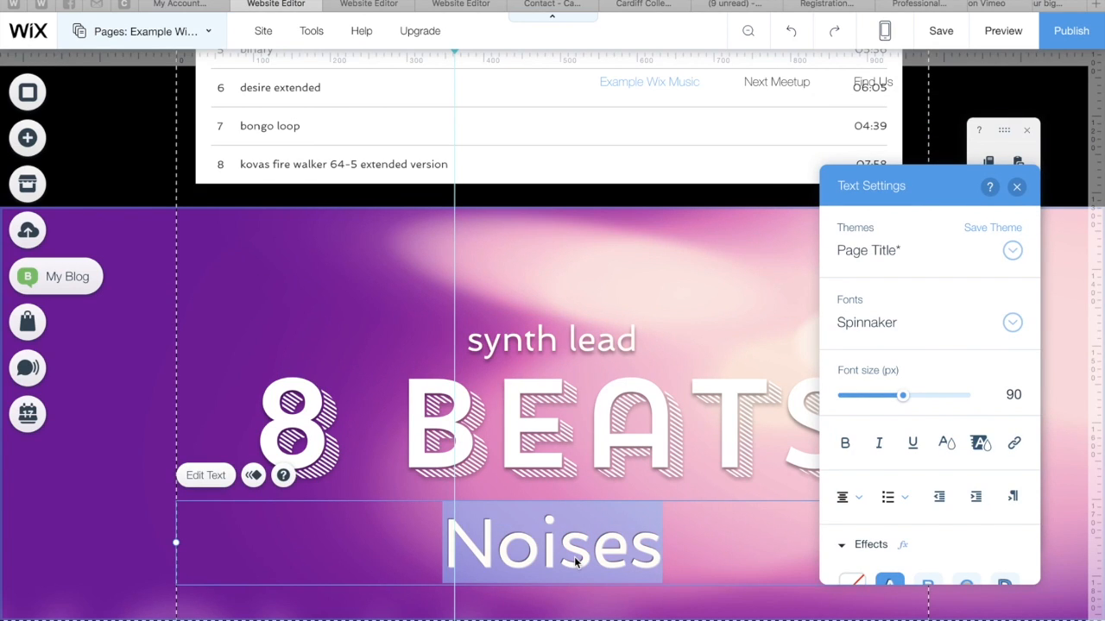
type("shifting")
type(" part")
key("BackSpace")
key("BackSpace")
type("tterns")
key("ctrl+a")
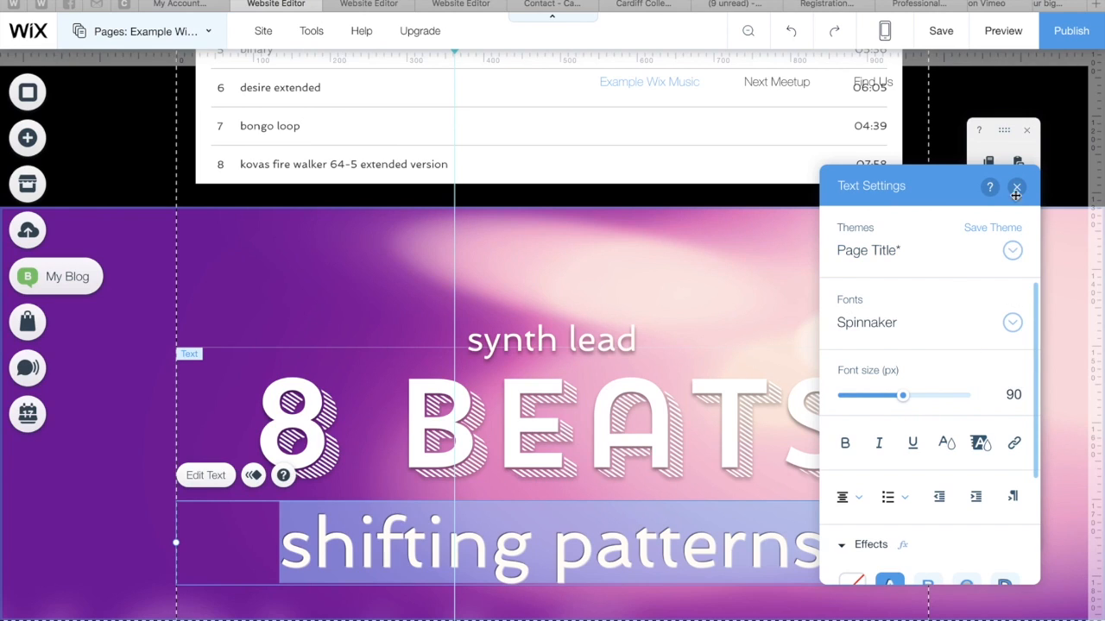
left_click_drag(1018, 185, 992, 148)
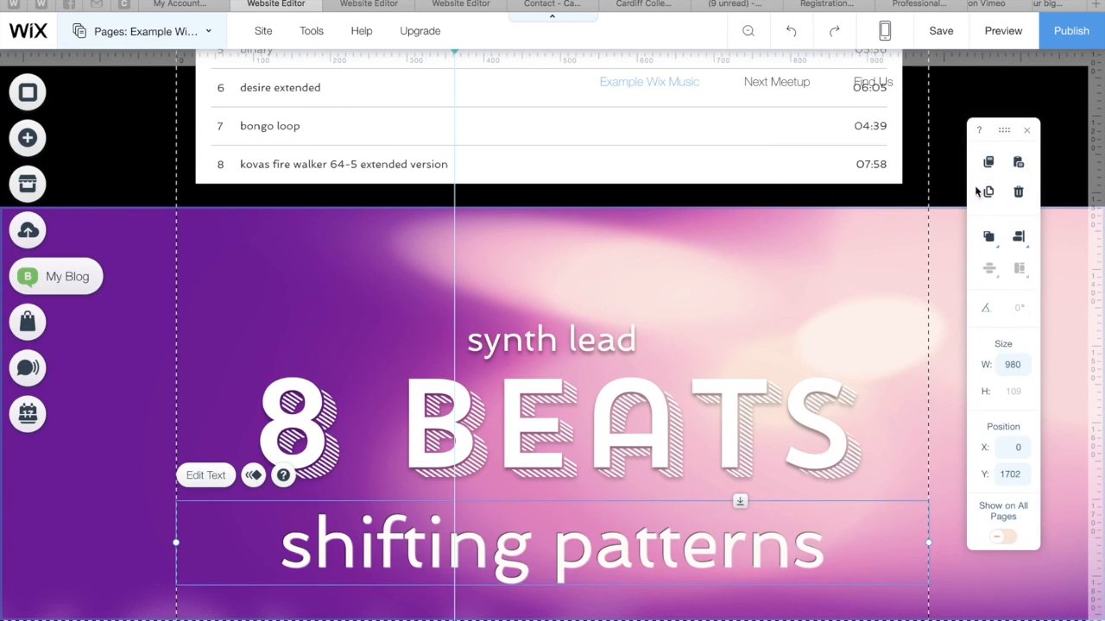
- Reduce the font size of the "shifting patterns" text in the lower strip
double_click(658, 539)
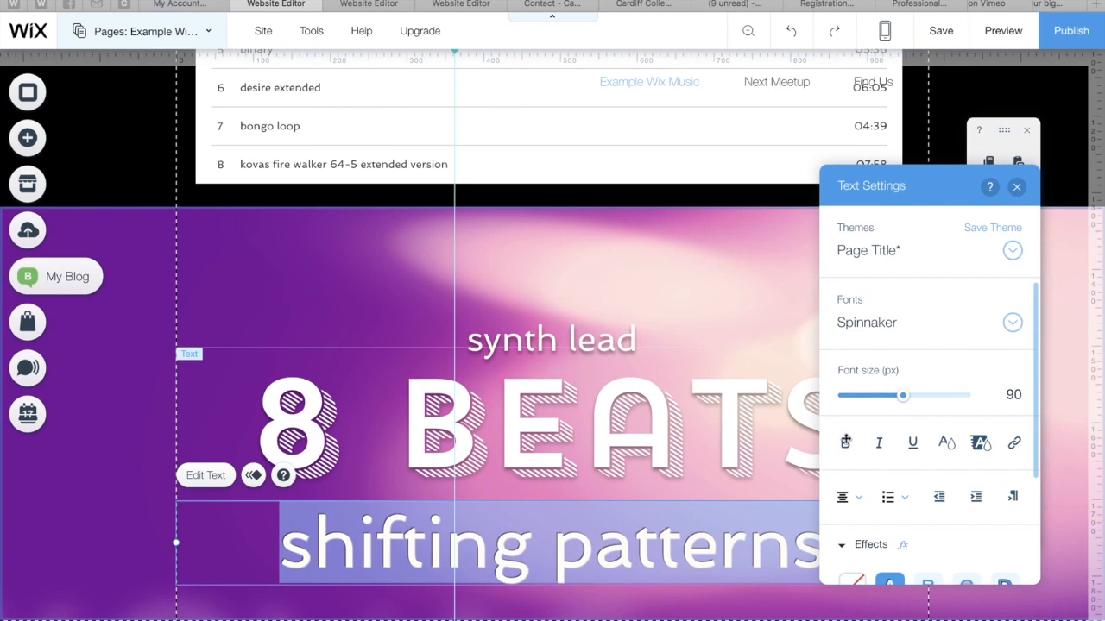
left_click_drag(902, 397, 880, 397)
left_click(1016, 188)
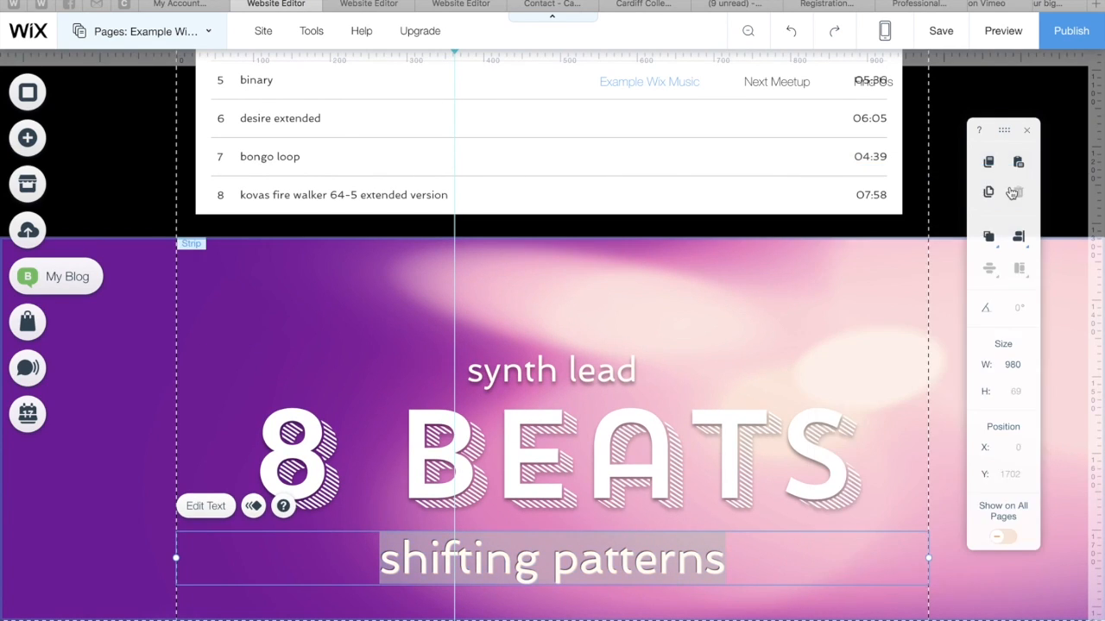
- Set the scroll effect of the lower strip's background image to Fade-In
left_click(777, 273)
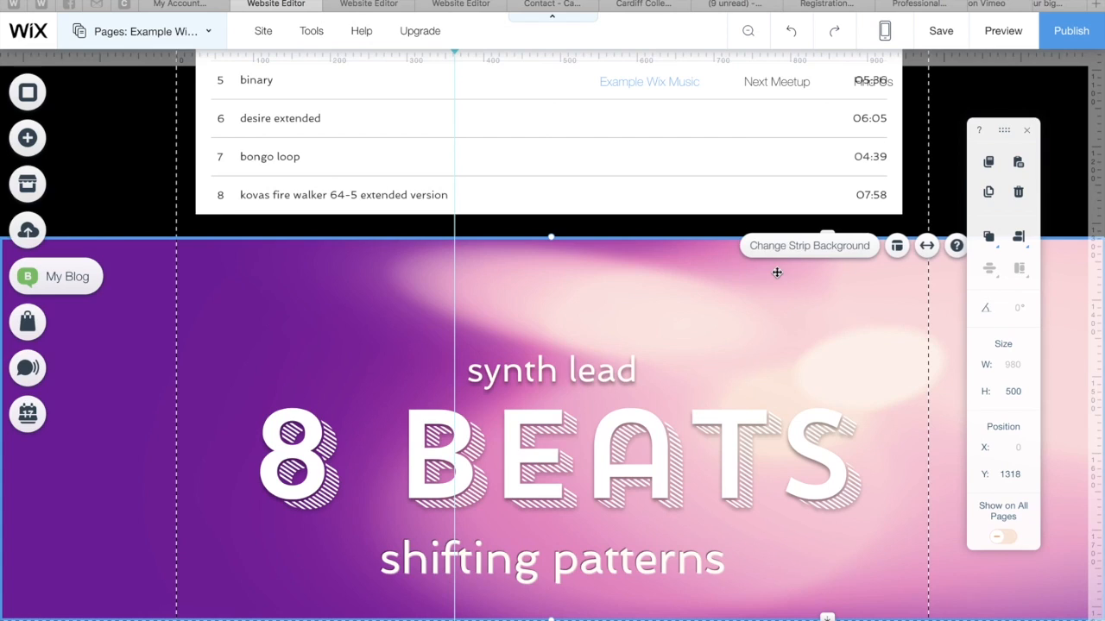
left_click(854, 248)
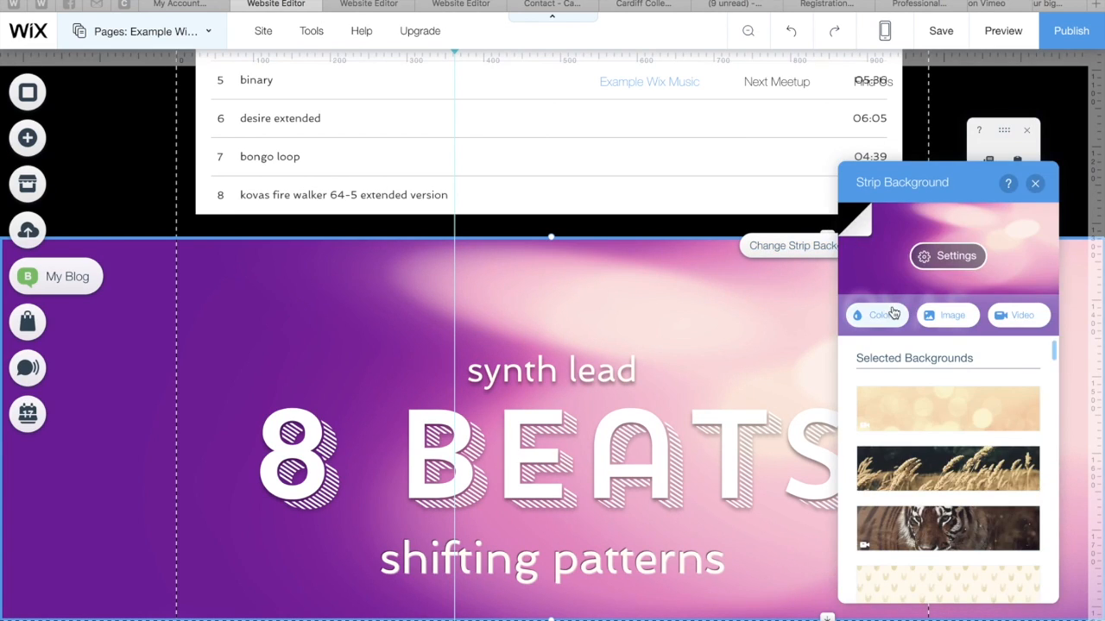
left_click(948, 255)
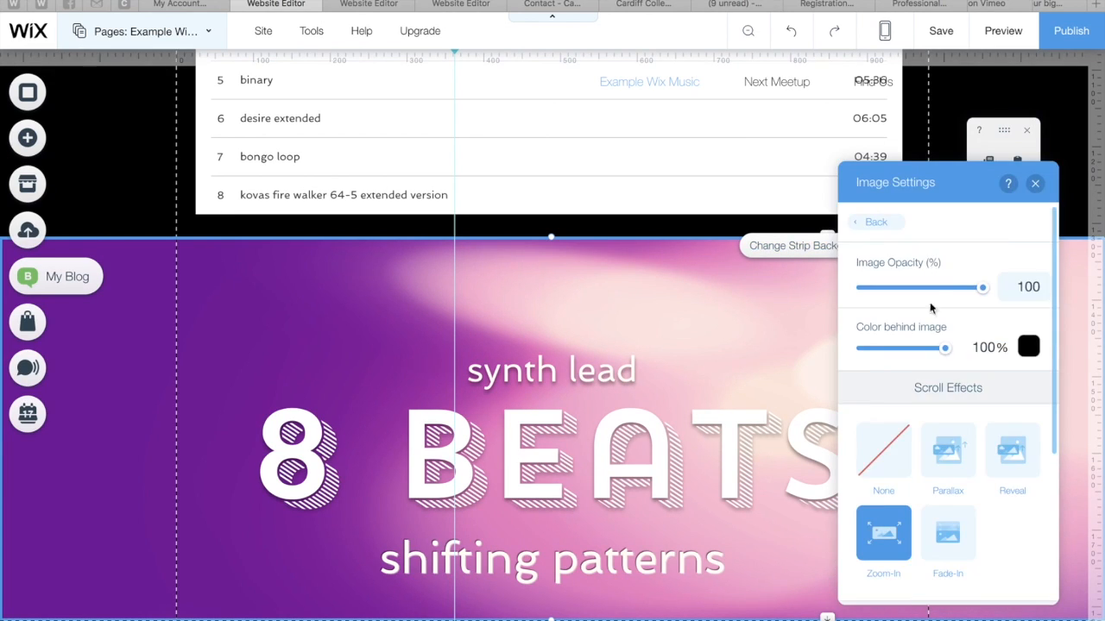
left_click(938, 528)
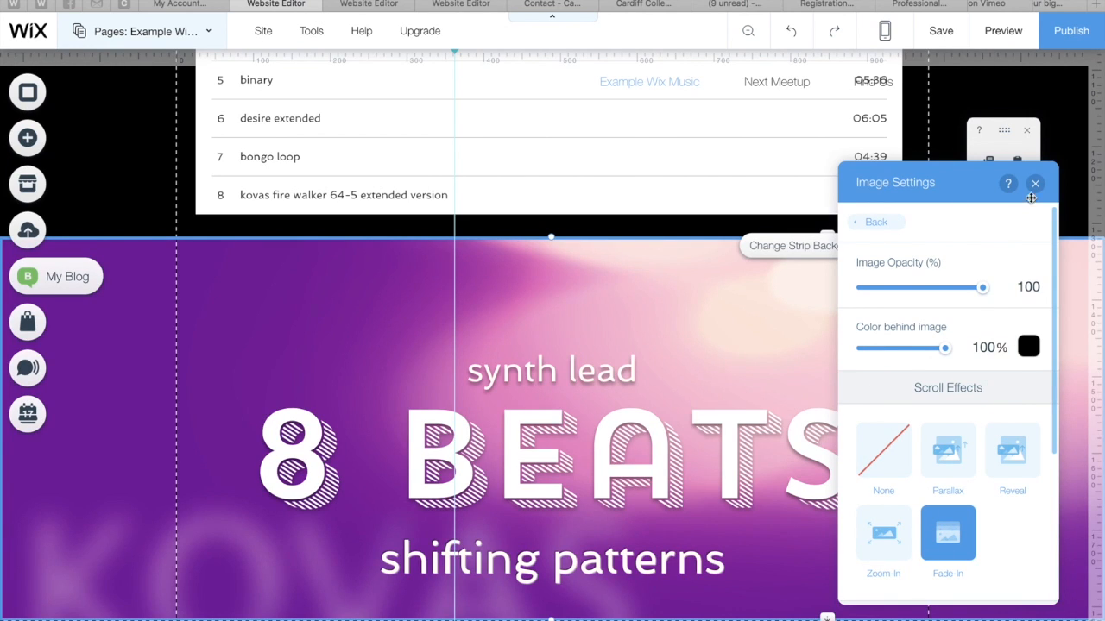
left_click(1035, 184)
- Preview the page to compare both strips' scroll effects from top to bottom, and return to the editor
left_click(1003, 31)
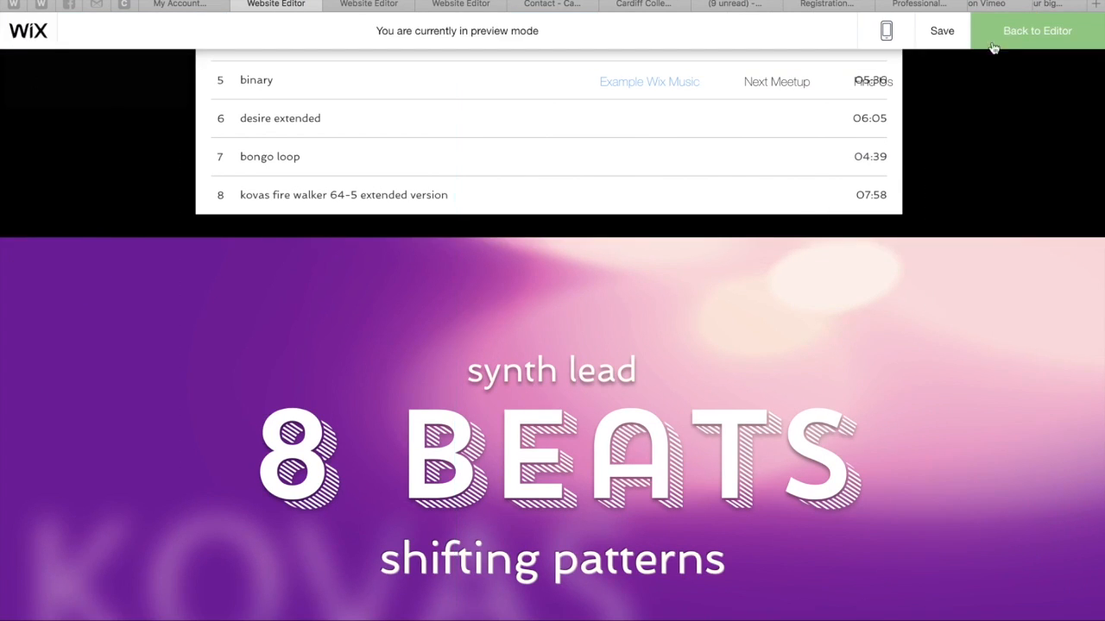
scroll(956, 150, "up", 10)
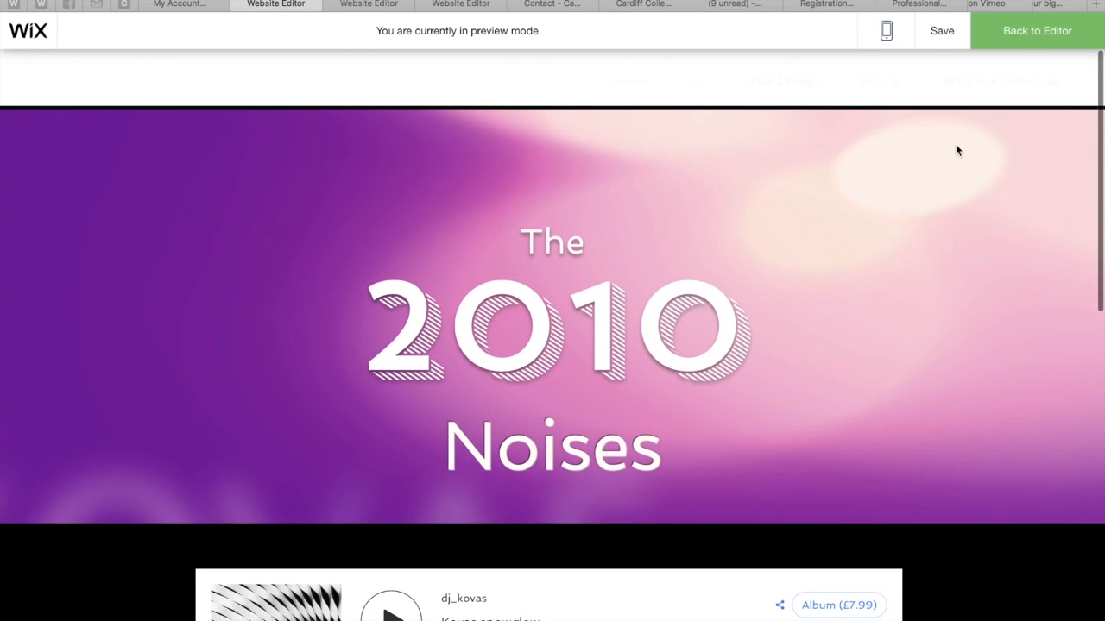
scroll(959, 200, "down", 8)
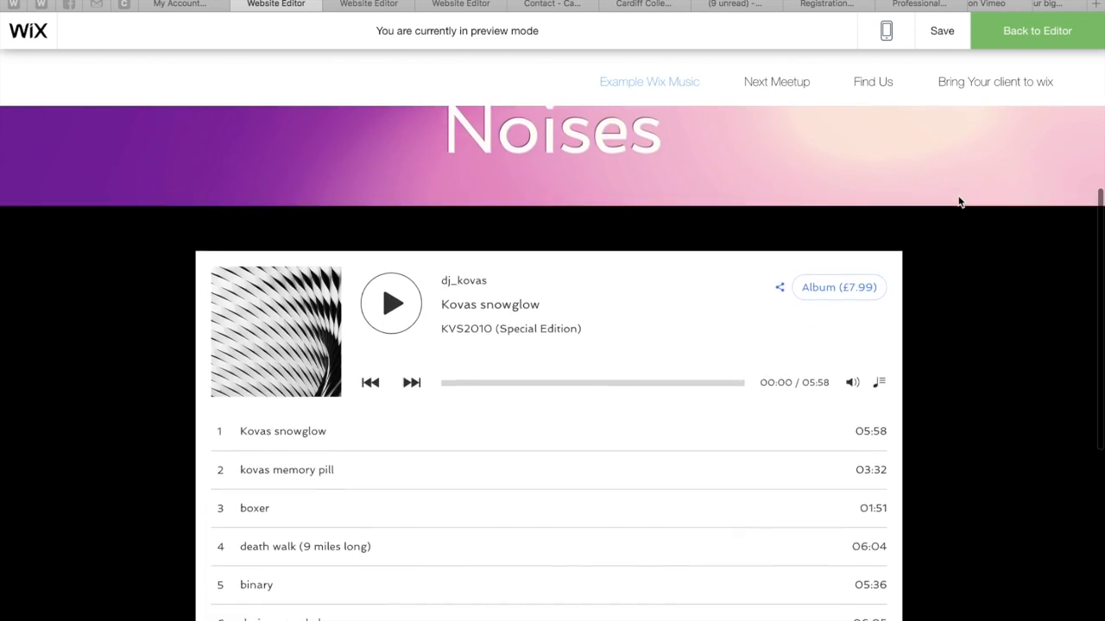
scroll(960, 200, "down", 2)
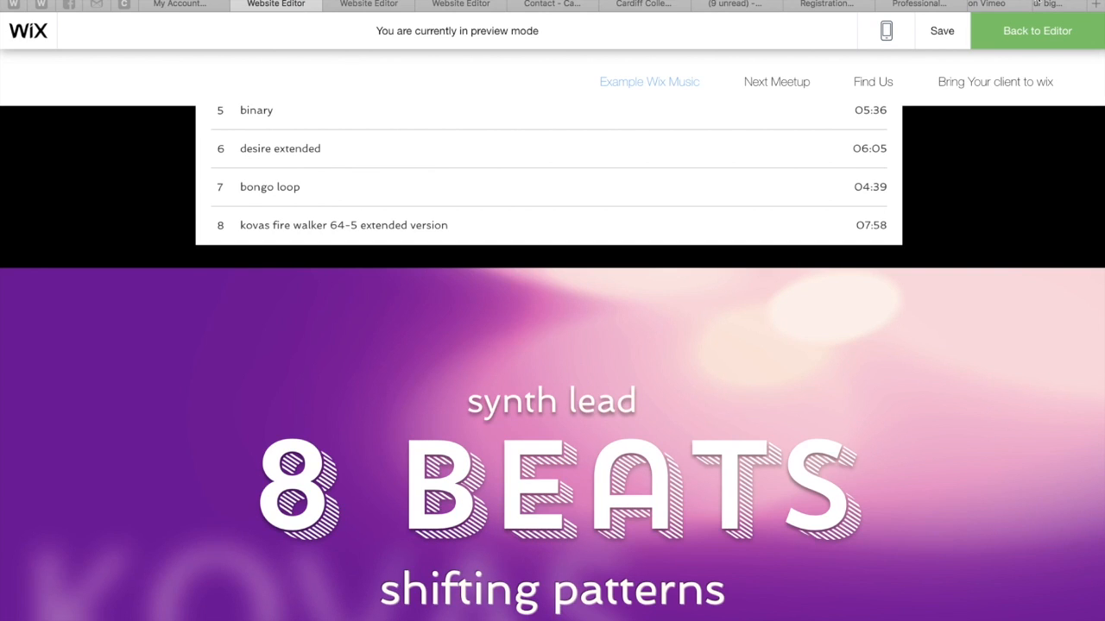
left_click(1033, 32)
- Move the "synth lead" text slightly higher above "8 BEATS", to X 9, Y 1440
left_click(626, 395)
left_click_drag(627, 393, 633, 376)
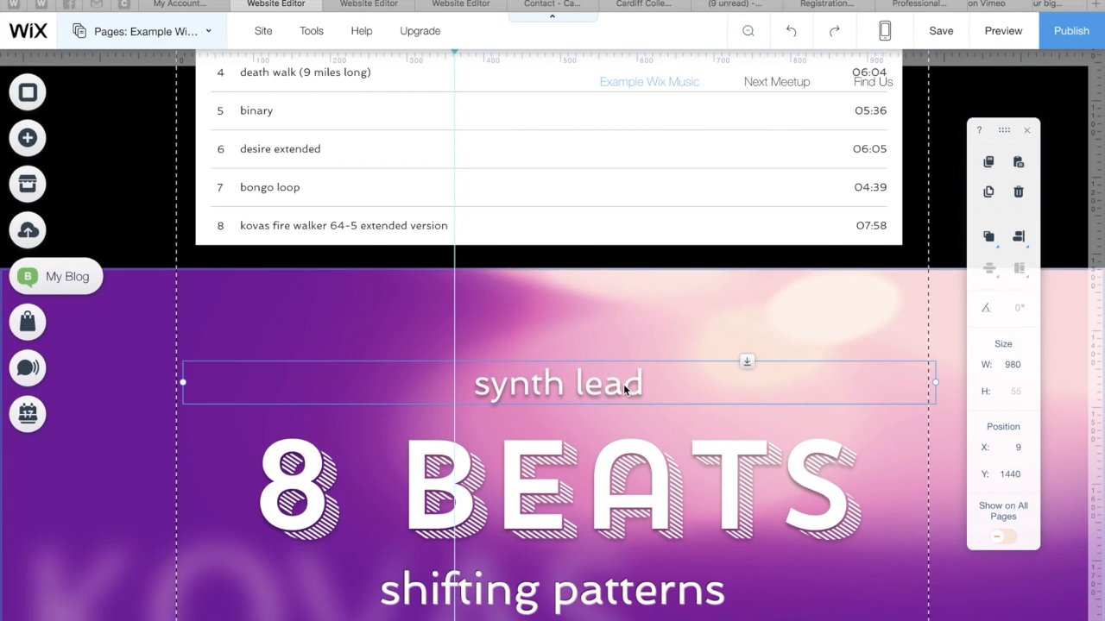
- Start adding an image to the page from the Free Wix Clip Art collection
left_click(42, 145)
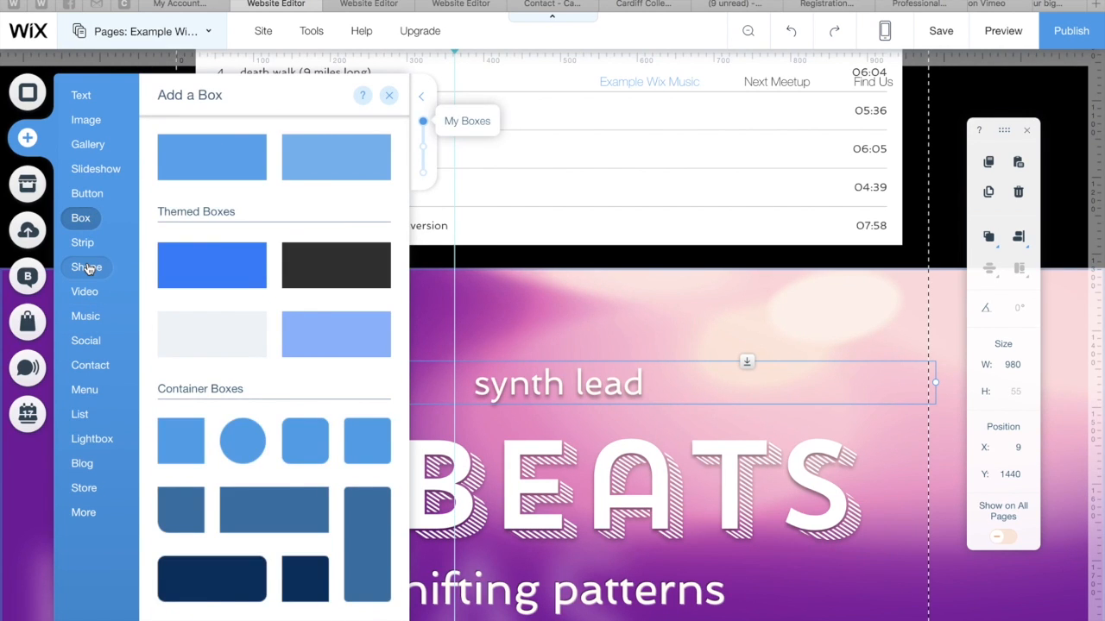
mouse_move(87, 268)
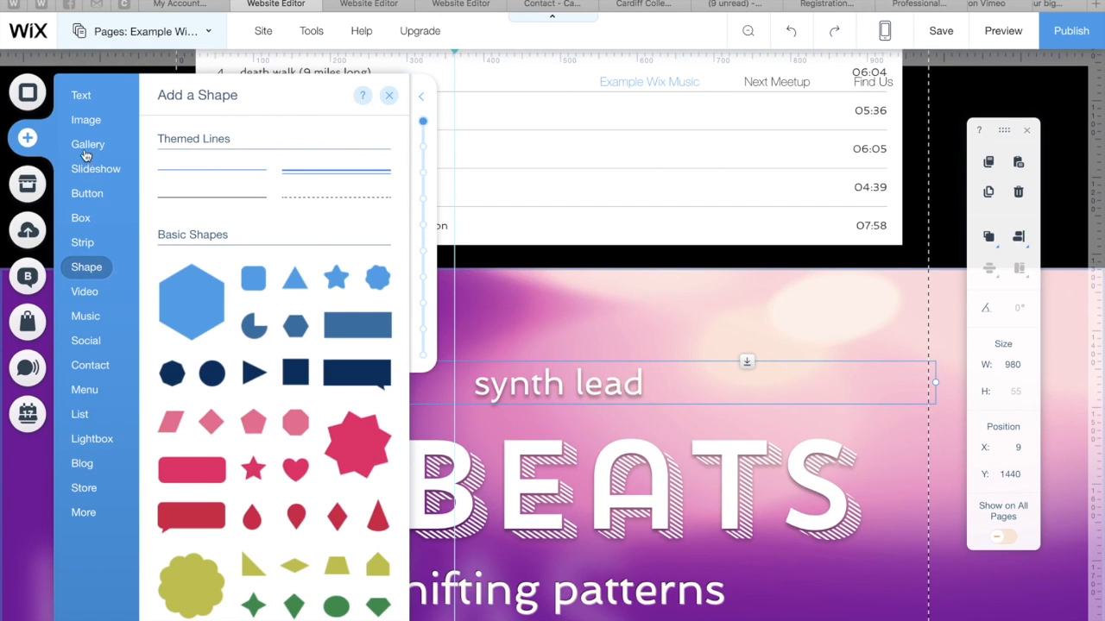
mouse_move(83, 119)
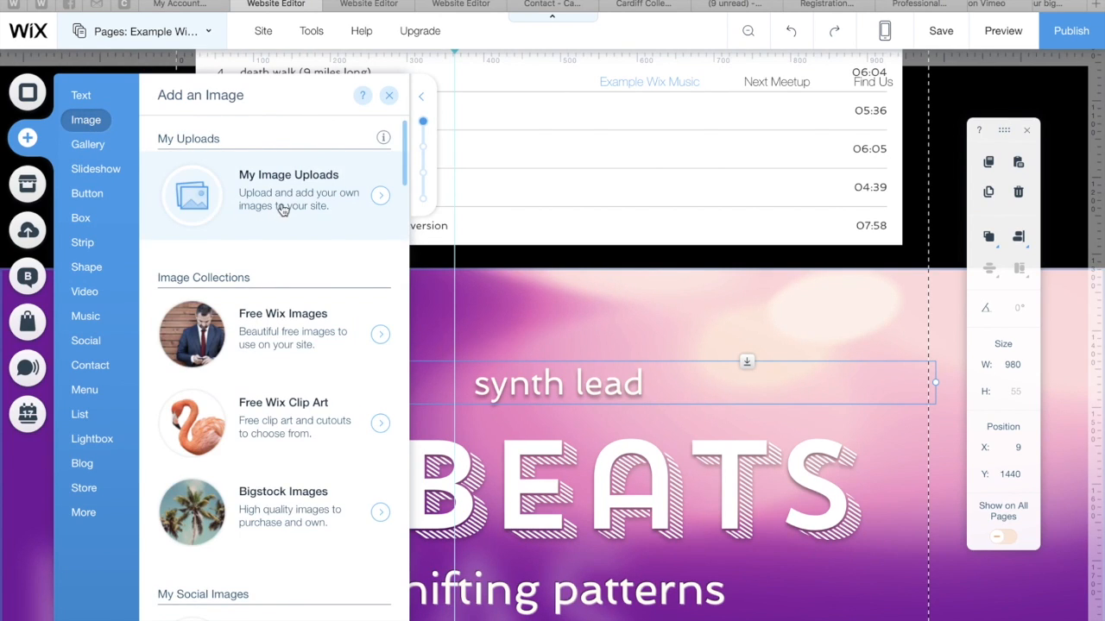
left_click(381, 429)
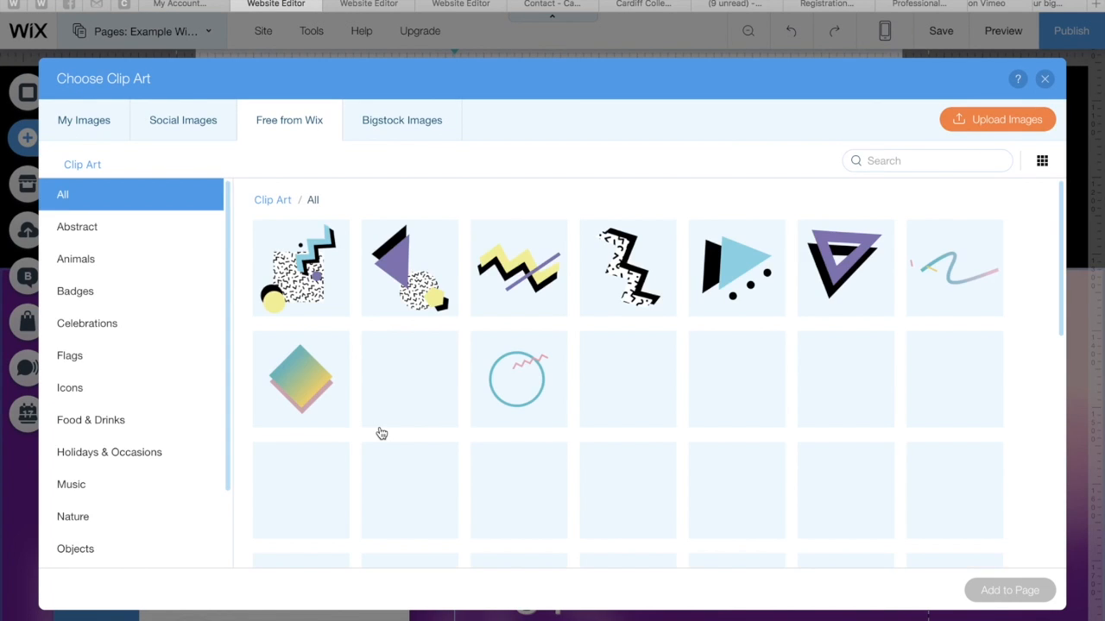
- Look through the complete Free Wix Clip Art collection, from the abstract patterns to the avatars
scroll(433, 415, "down", 1)
scroll(432, 416, "down", 10)
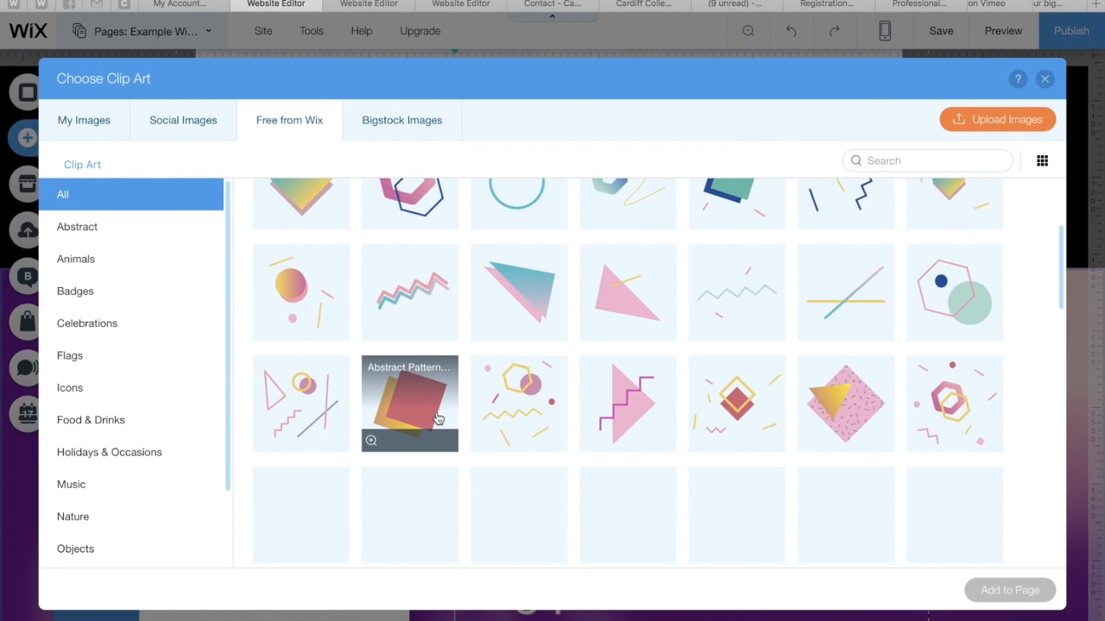
scroll(449, 421, "down", 8)
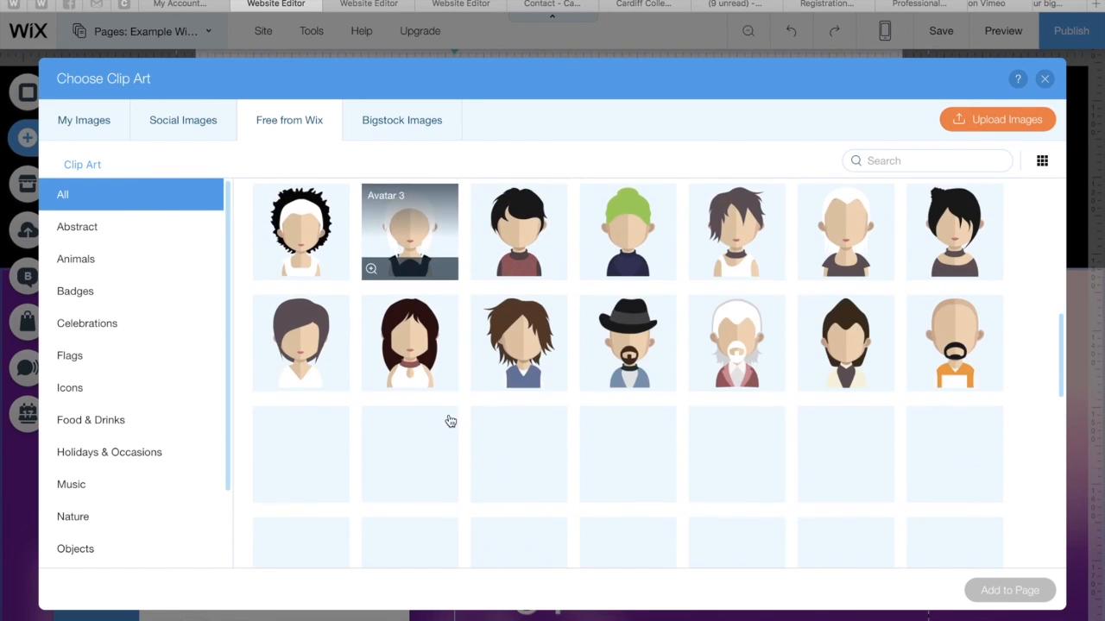
scroll(450, 422, "down", 6)
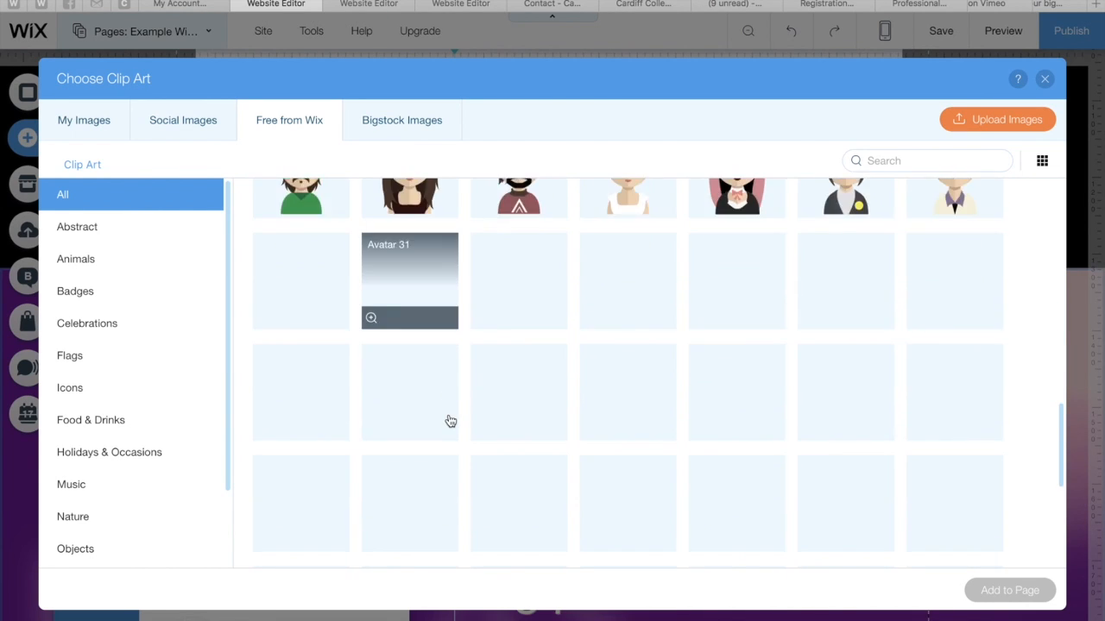
scroll(450, 420, "down", 8)
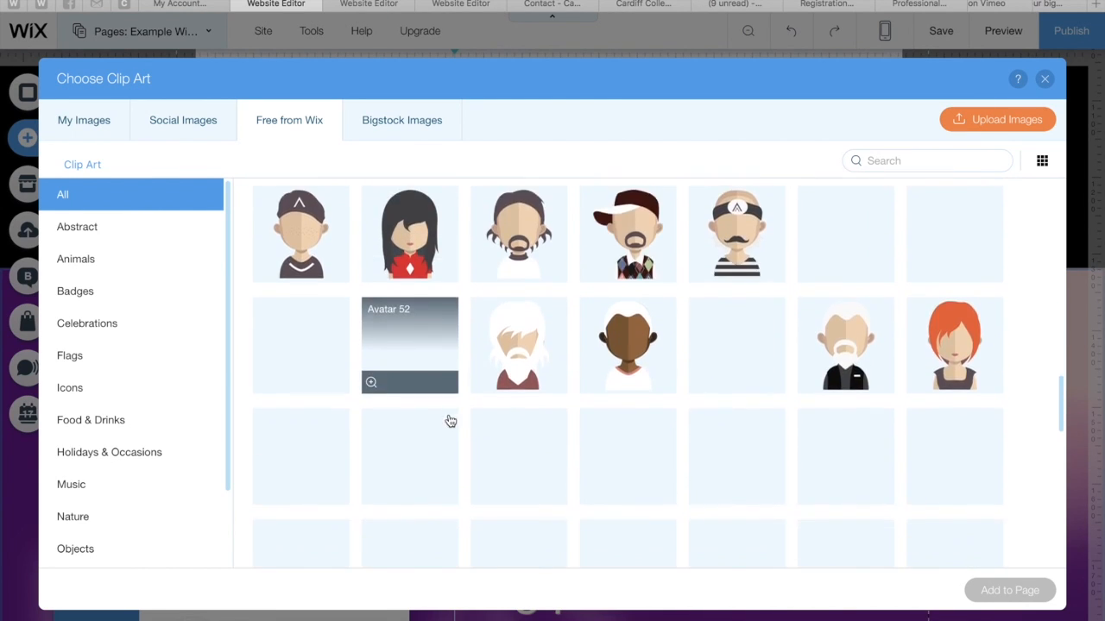
scroll(450, 420, "down", 2)
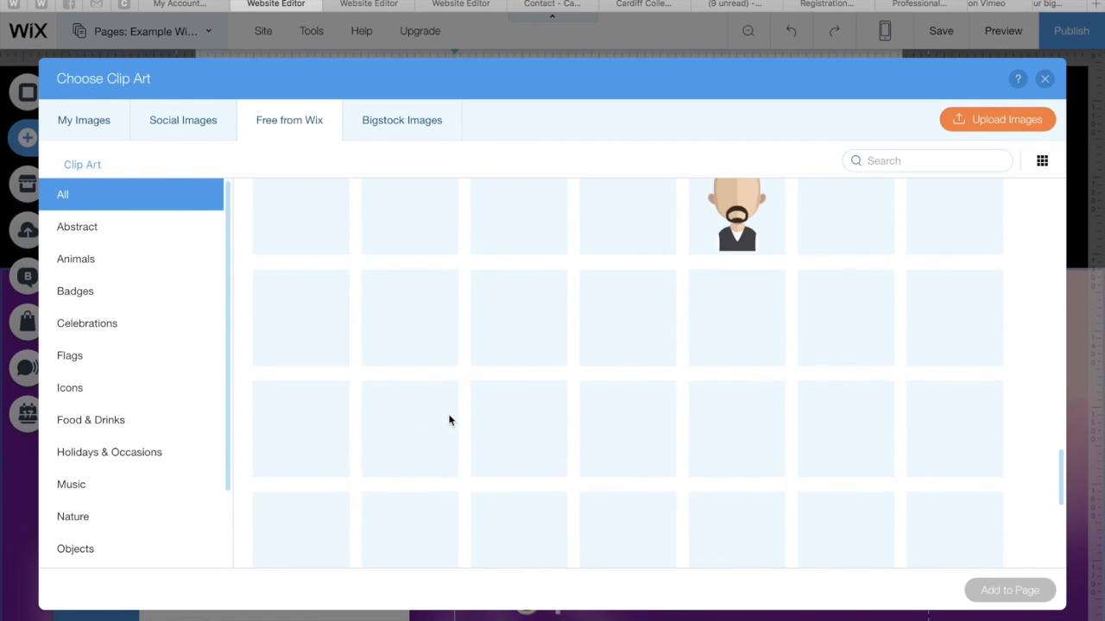
scroll(450, 420, "down", 10)
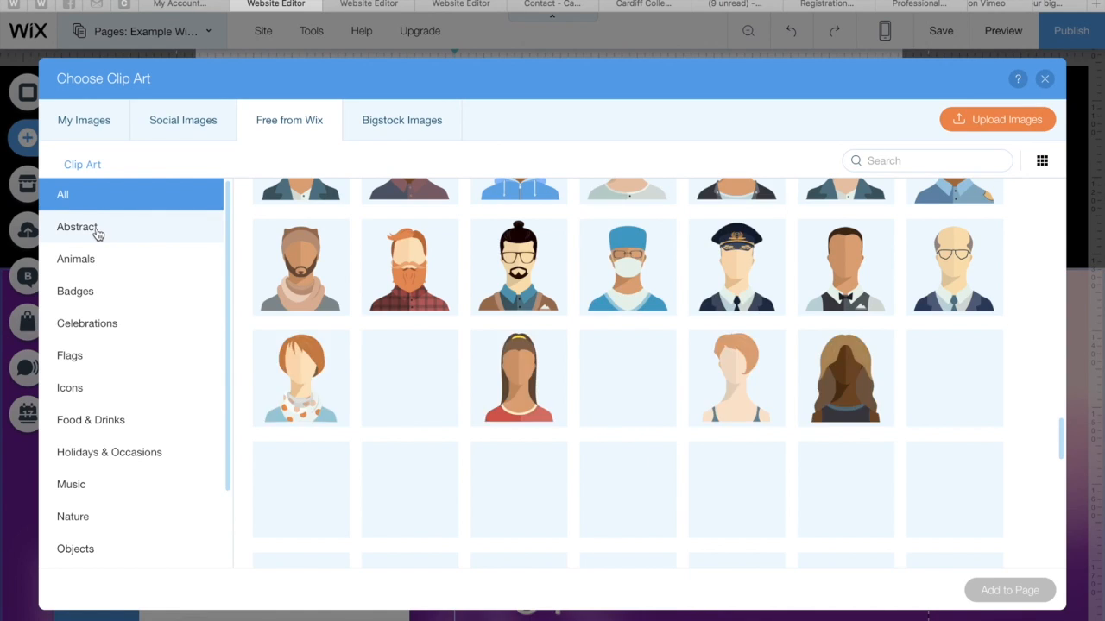
- Browse the clip art categories from Abstract through Animals, Badges, Celebrations, Flags and Icons to Food & Drinks
left_click(97, 228)
left_click(85, 262)
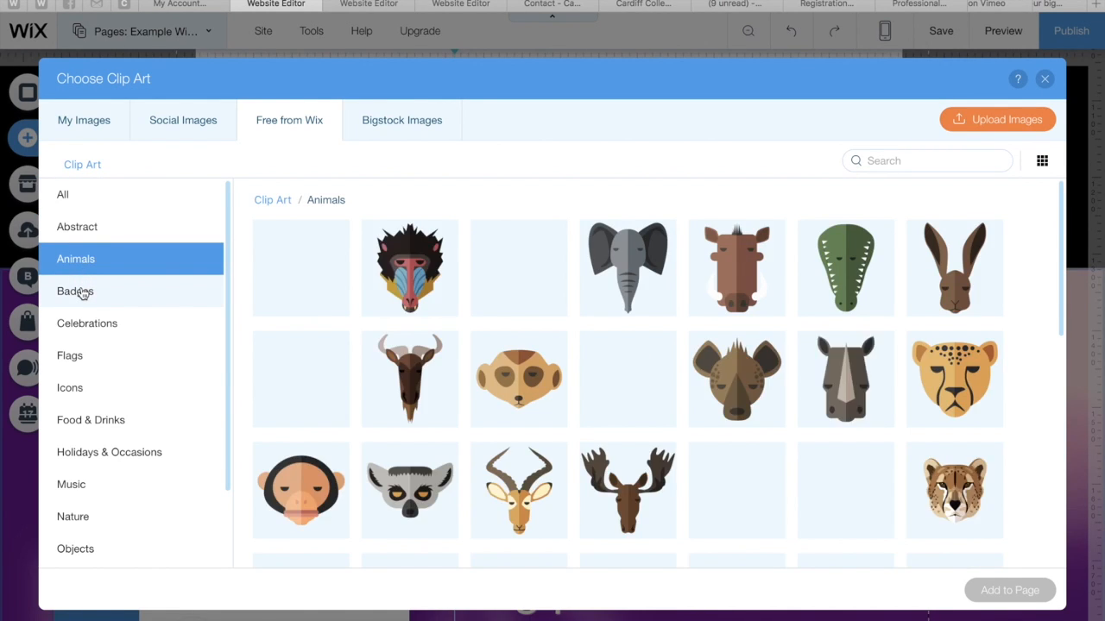
left_click(82, 293)
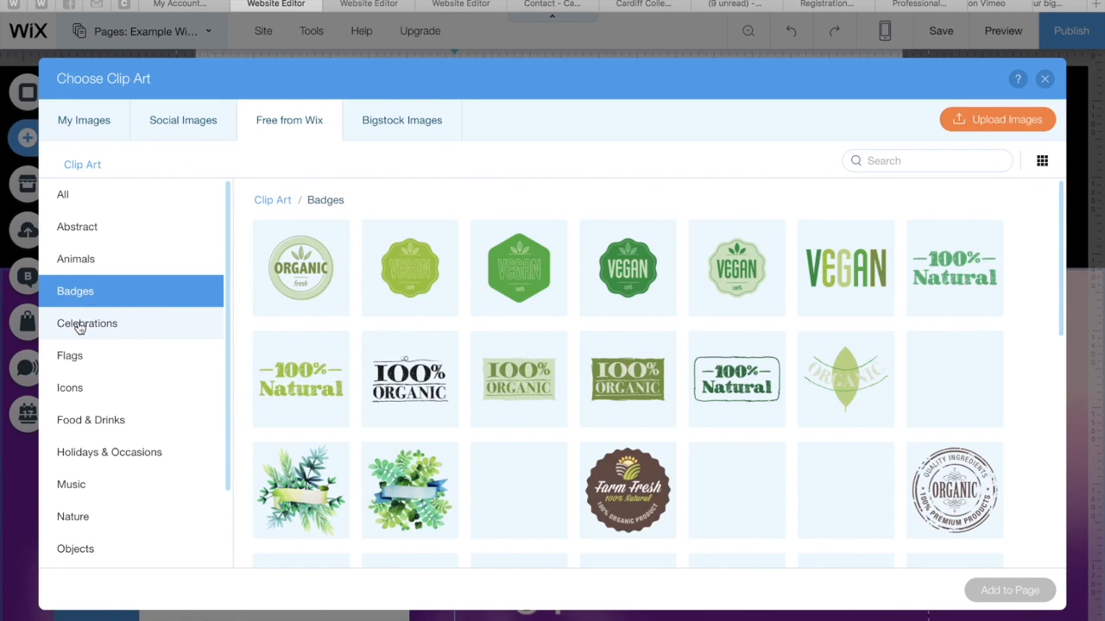
left_click(80, 328)
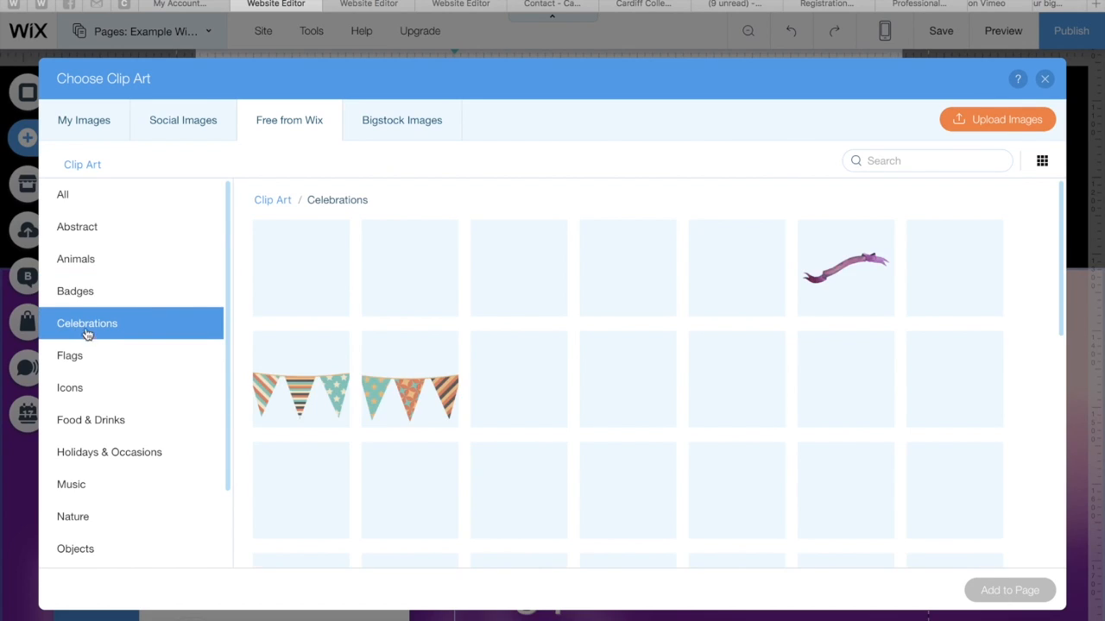
scroll(94, 345, "down", 1)
left_click(89, 313)
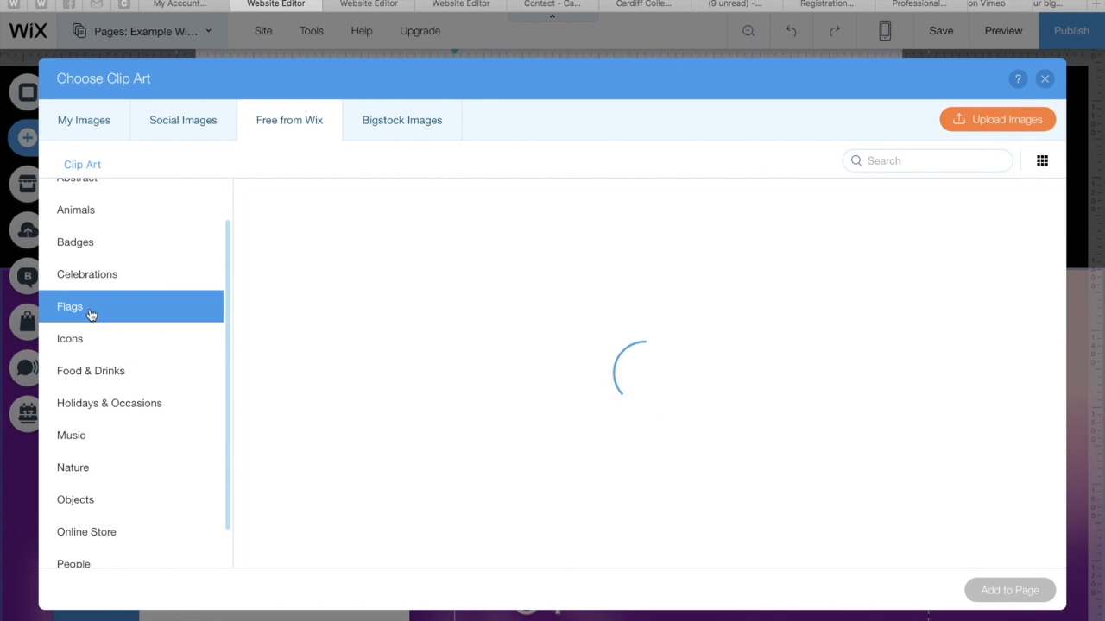
left_click(86, 345)
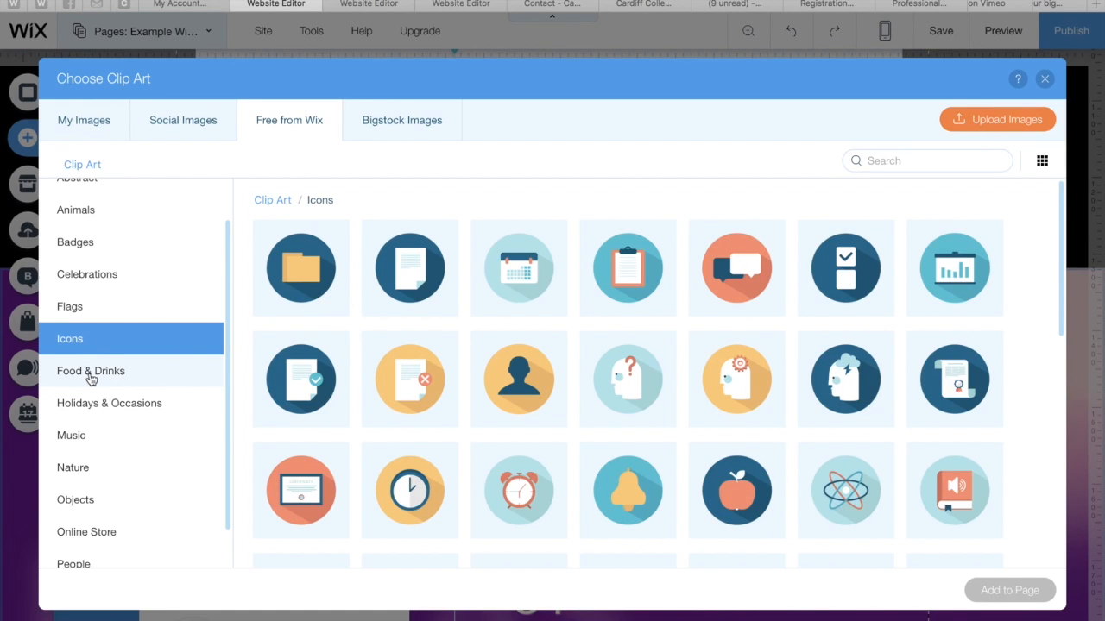
left_click(91, 378)
scroll(90, 414, "down", 1)
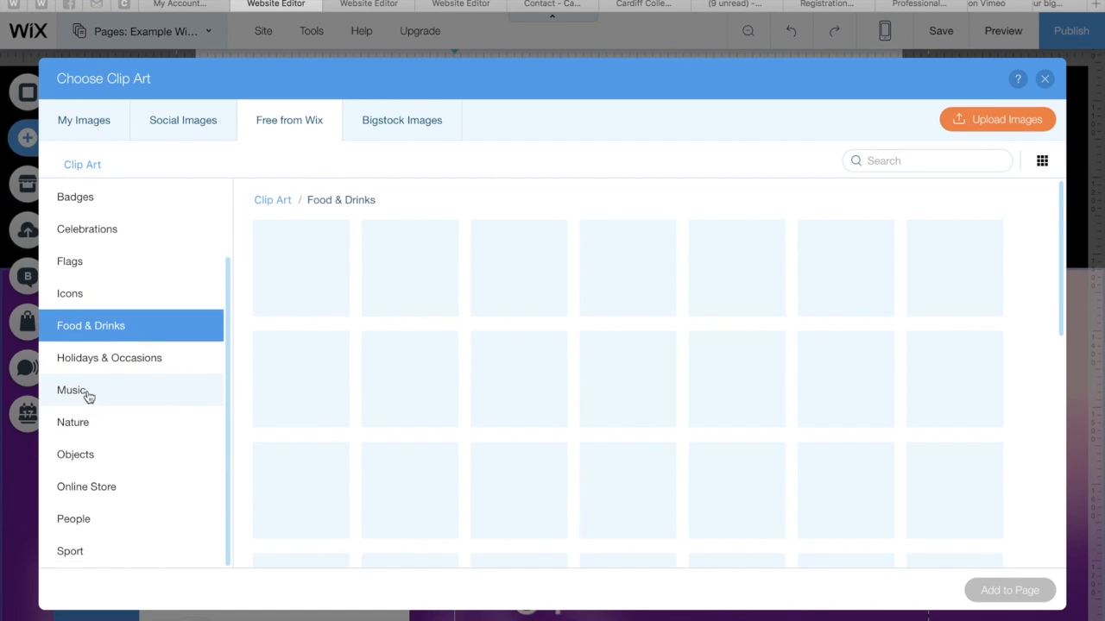
- Choose the Record clip art from the Music category and add it to the page
left_click(88, 395)
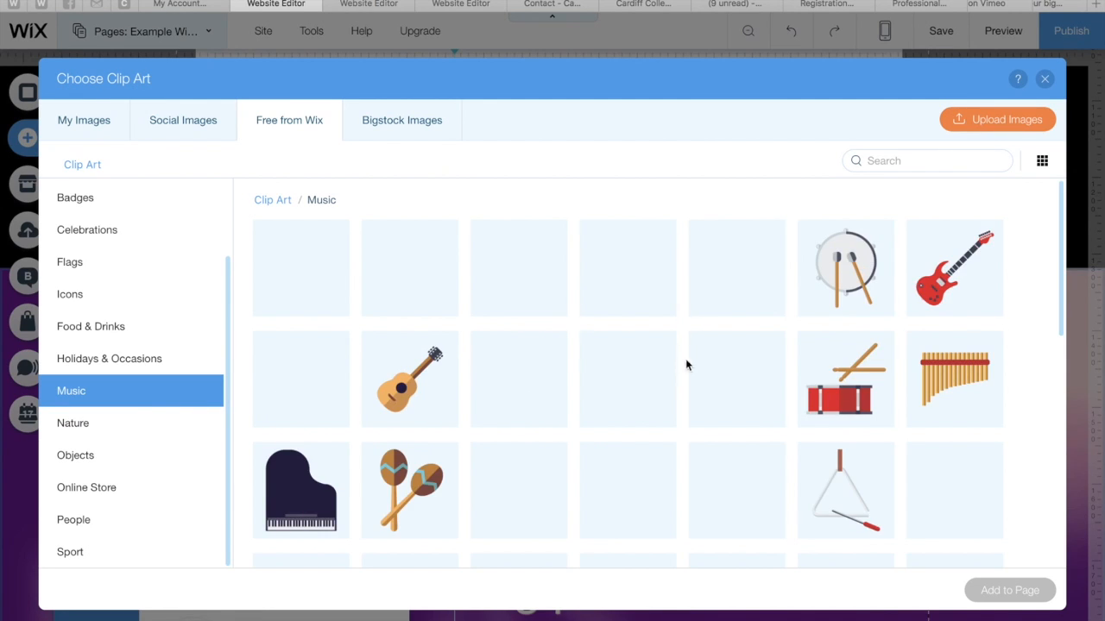
scroll(693, 414, "down", 3)
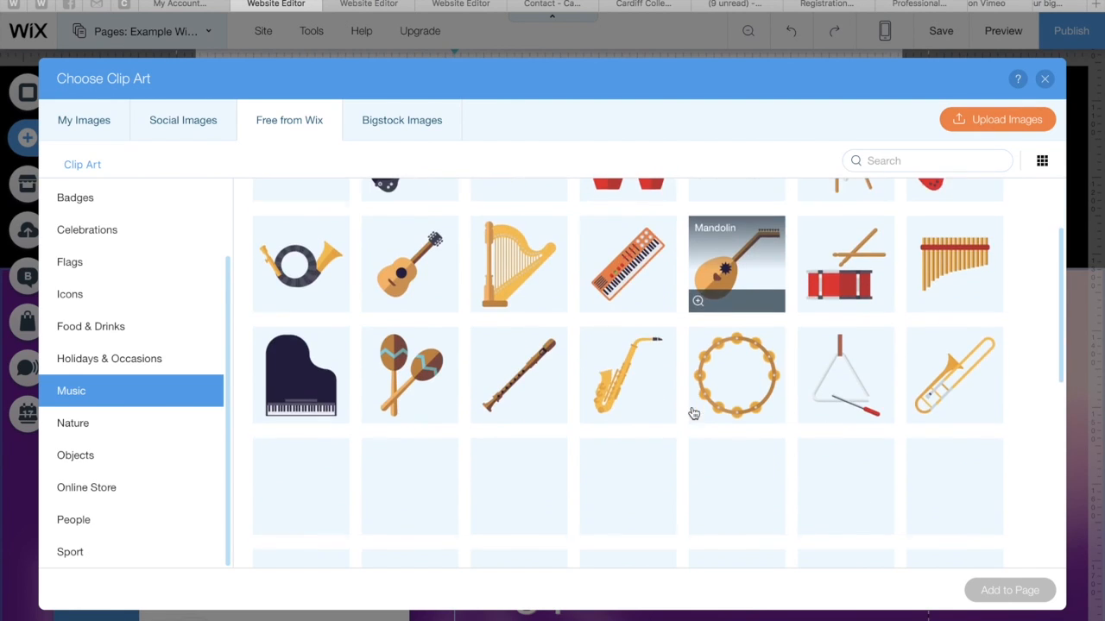
scroll(693, 414, "down", 1)
scroll(693, 414, "down", 2)
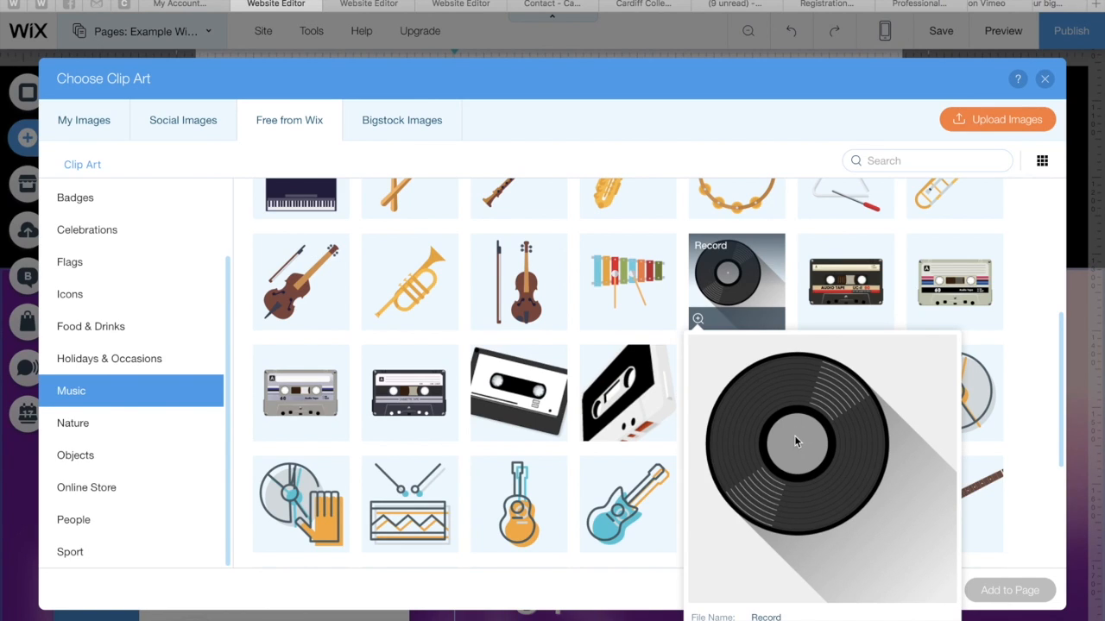
left_click(768, 309)
left_click(1021, 599)
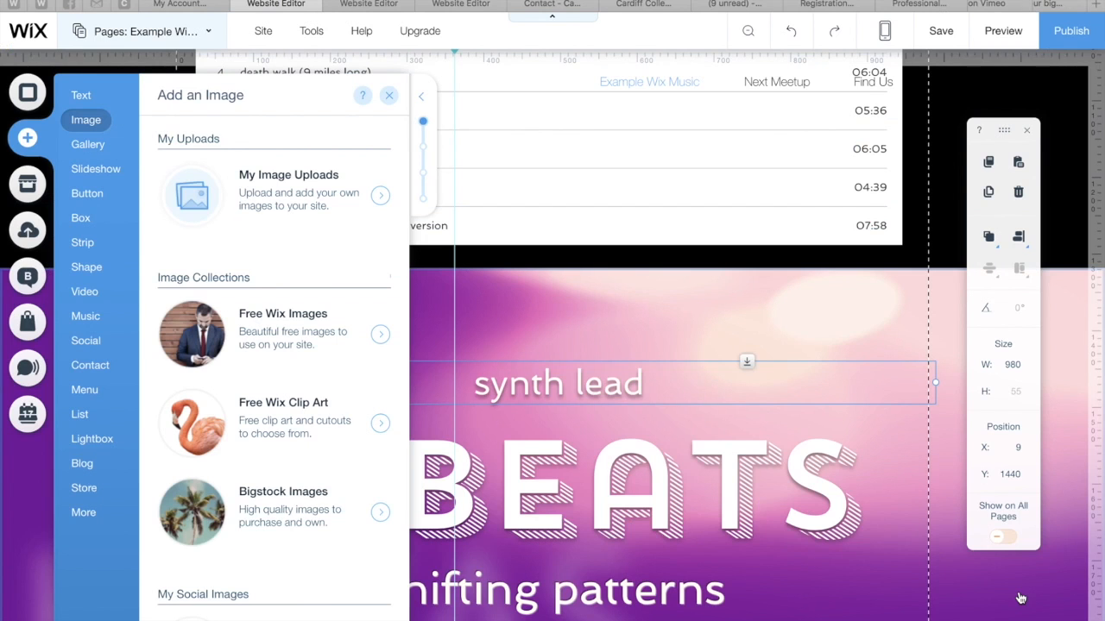
- Move the record image over the music player's left side, to X -319, Y 580, and move it one layer backward behind the player
left_click_drag(585, 338, 241, 420)
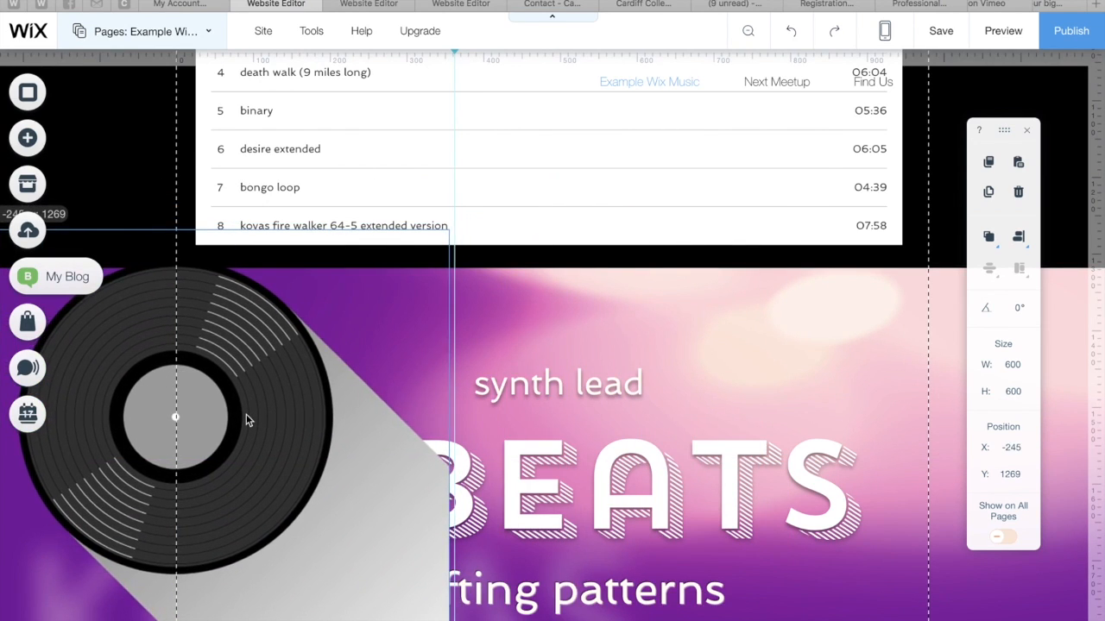
left_click_drag(246, 420, 189, 377)
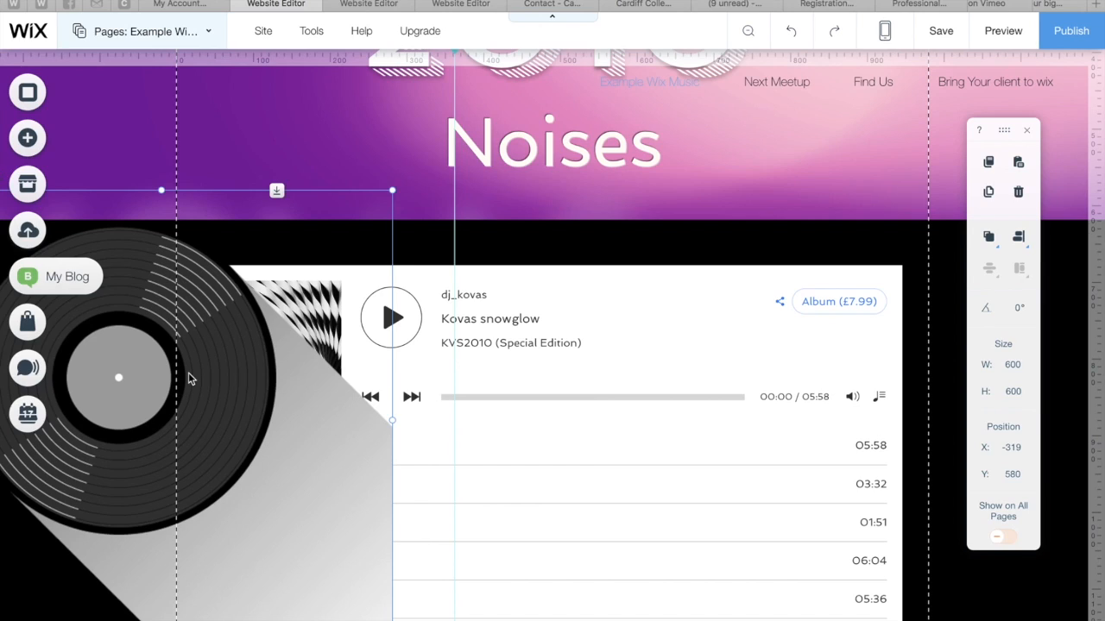
right_click(267, 409)
mouse_move(348, 353)
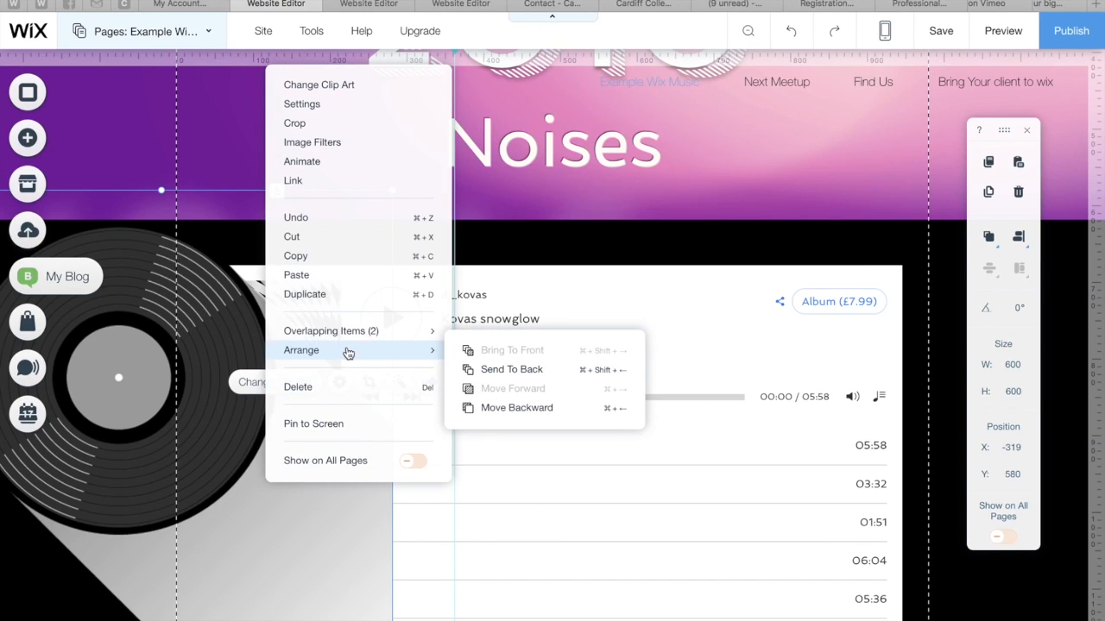
left_click(495, 408)
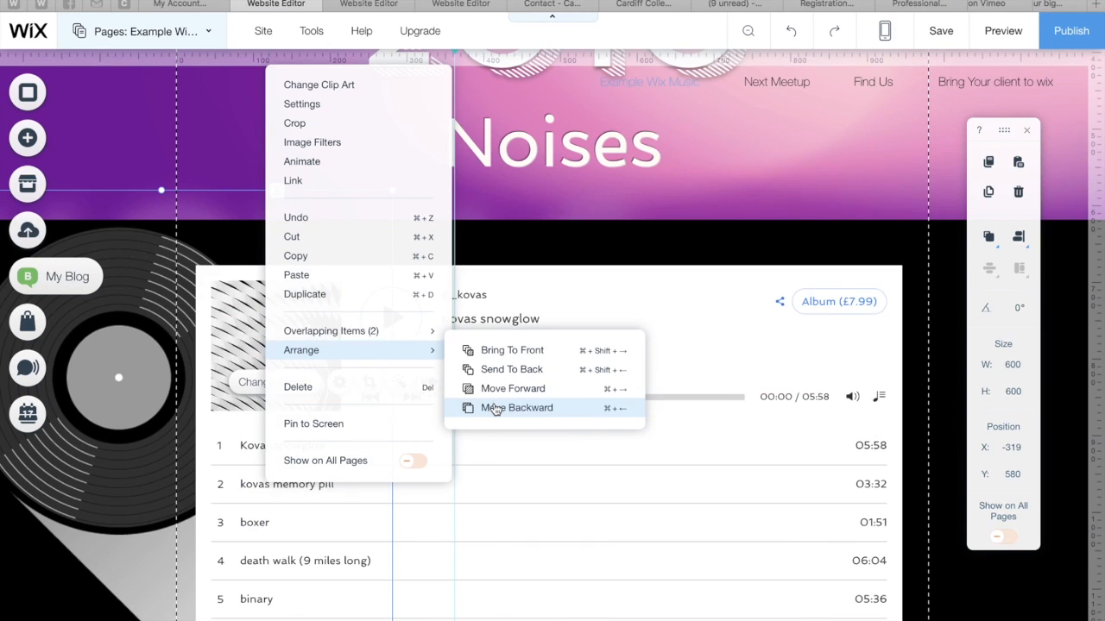
left_click(660, 241)
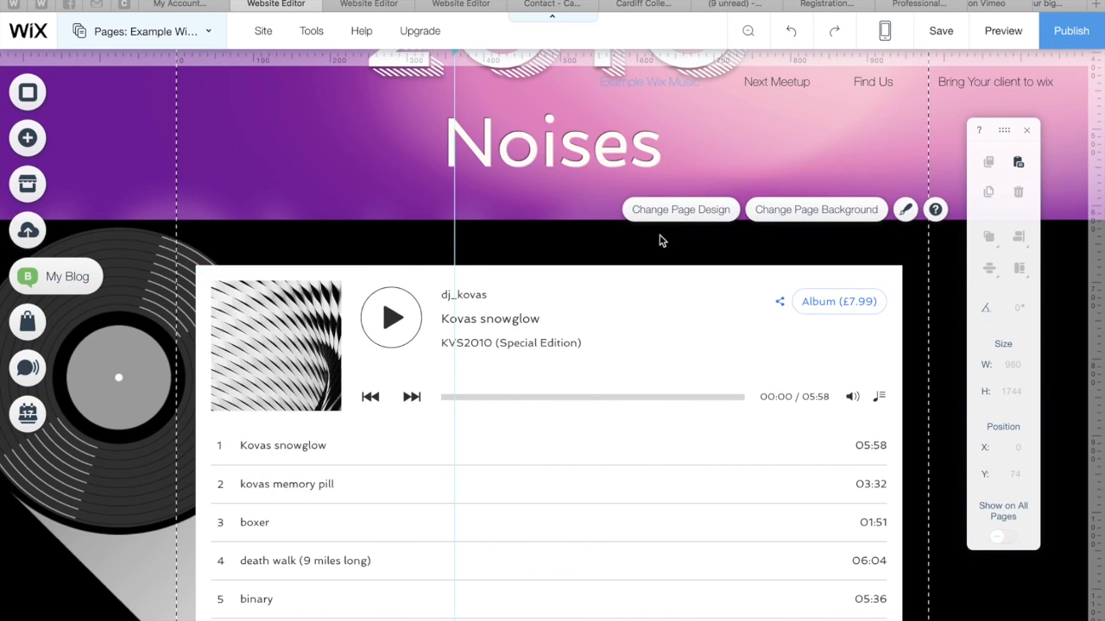
- Move the record behind the player lower, to X -285, Y 688, keeping its bottom level with the player's lower edge
scroll(149, 394, "down", 5)
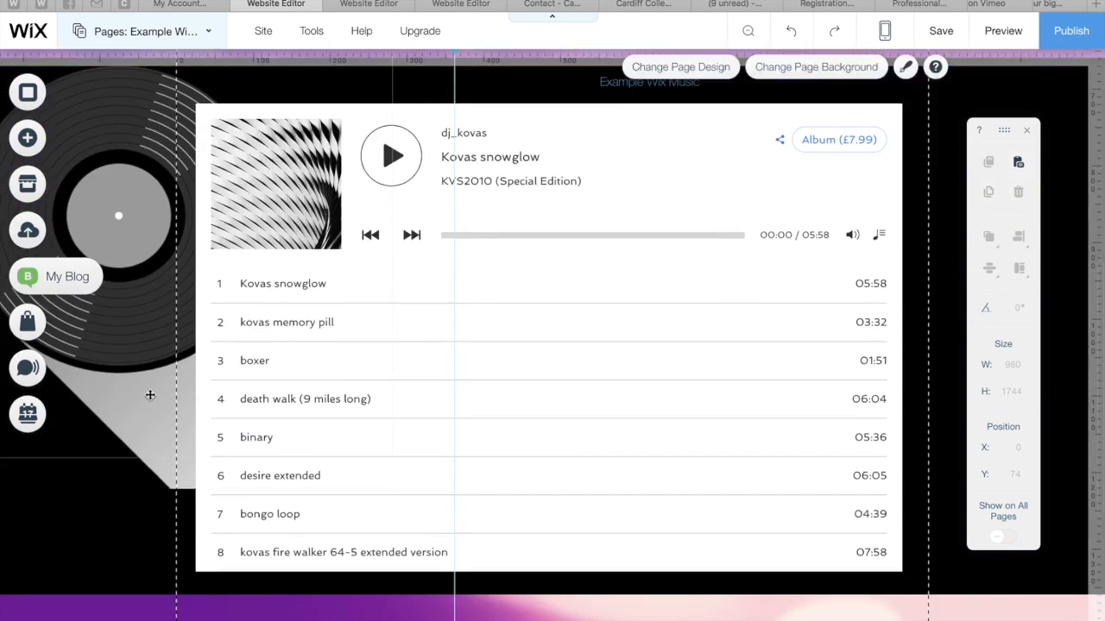
left_click(152, 353)
left_click_drag(153, 353, 177, 429)
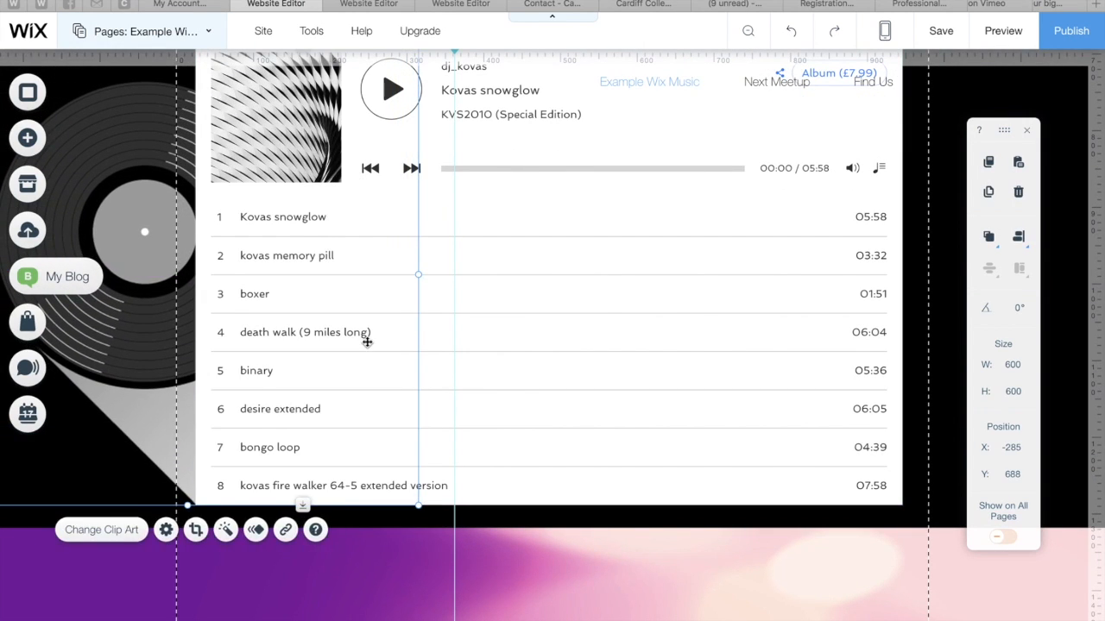
- Preview the page to check how the record looks behind the music player, and return to the editor
scroll(366, 341, "up", 8)
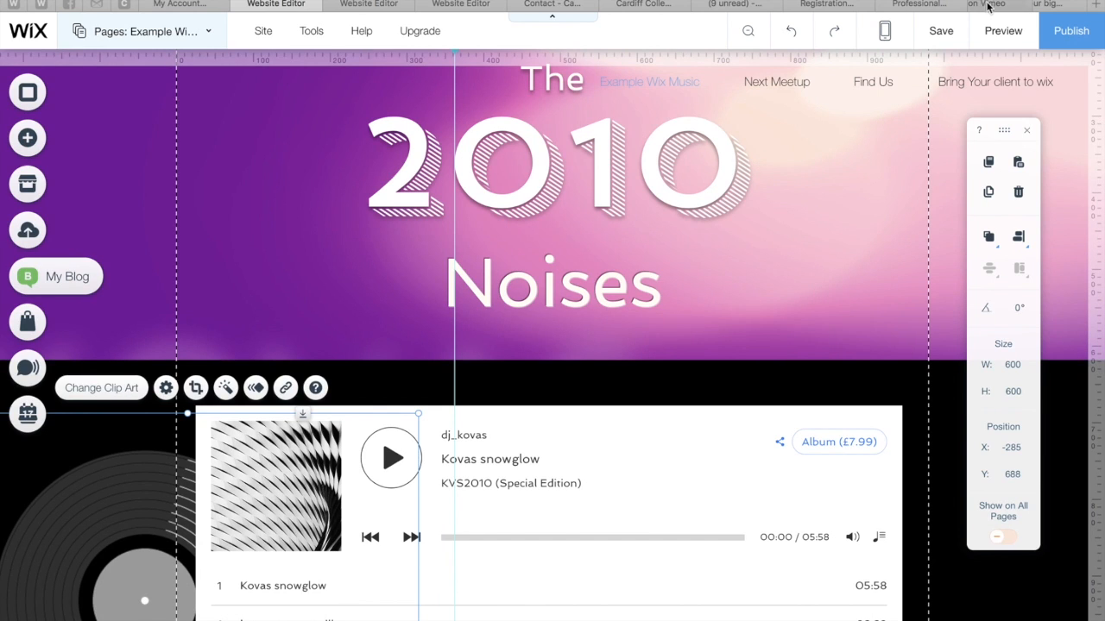
left_click(1001, 31)
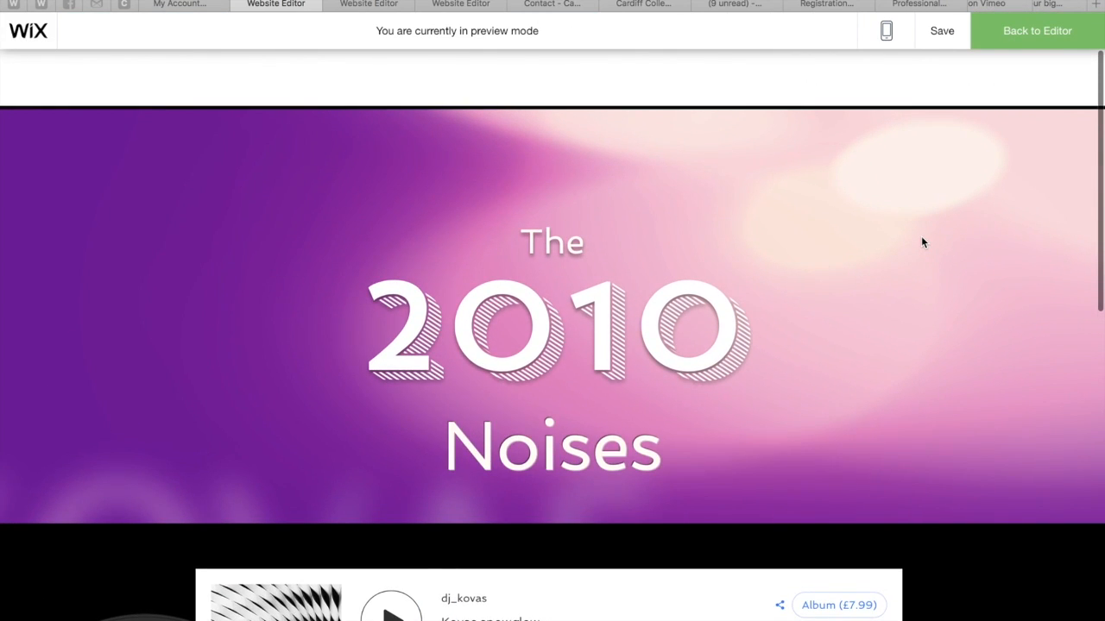
scroll(918, 276, "down", 5)
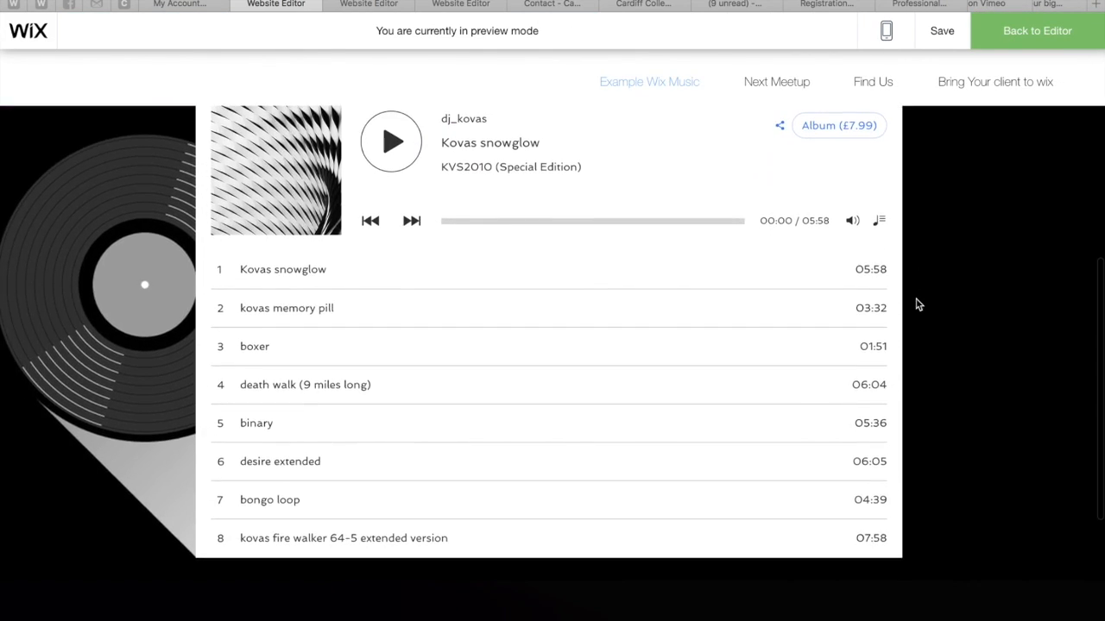
left_click(1044, 32)
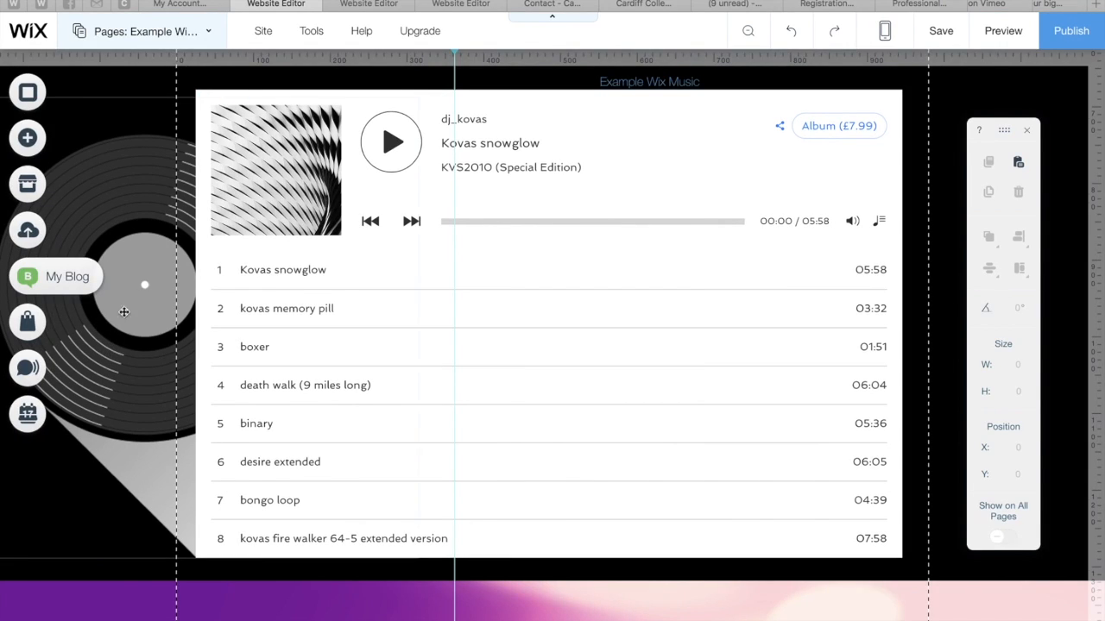
- Hide the editor tools, duplicate the record clip art and move the copy over the right half of the music player
left_click(558, 22)
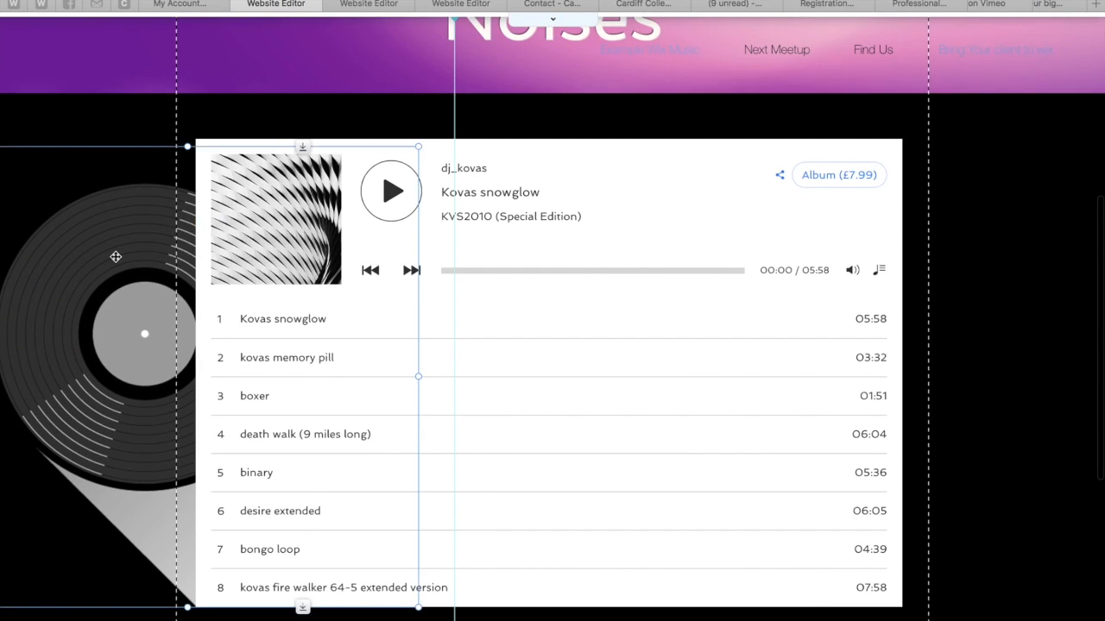
left_click(115, 257)
key("super+shift+Up")
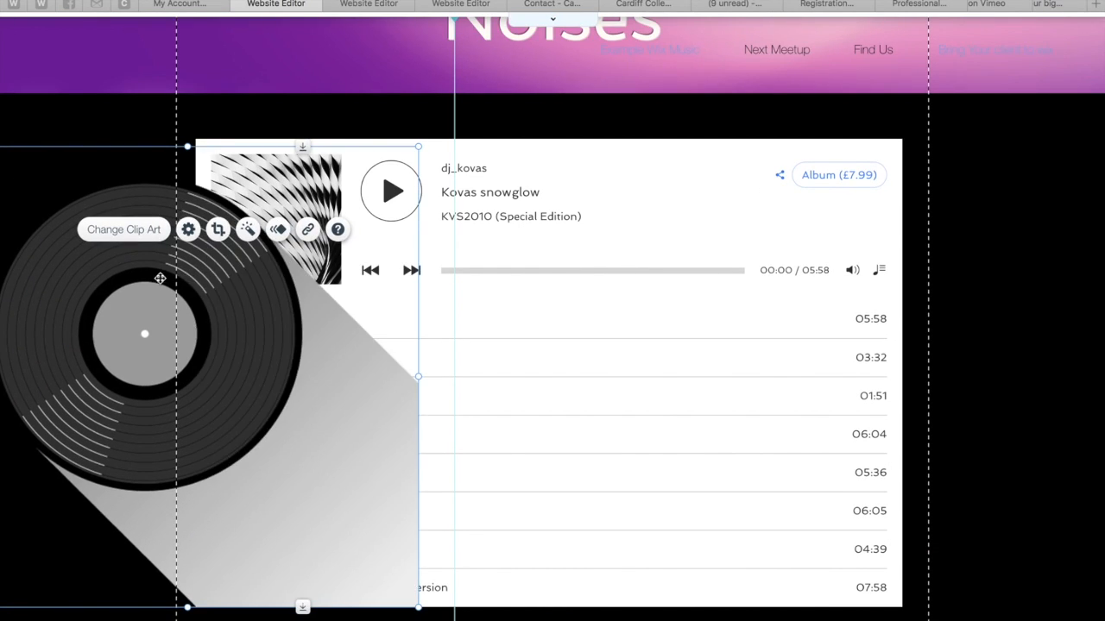
left_click_drag(464, 284, 626, 281)
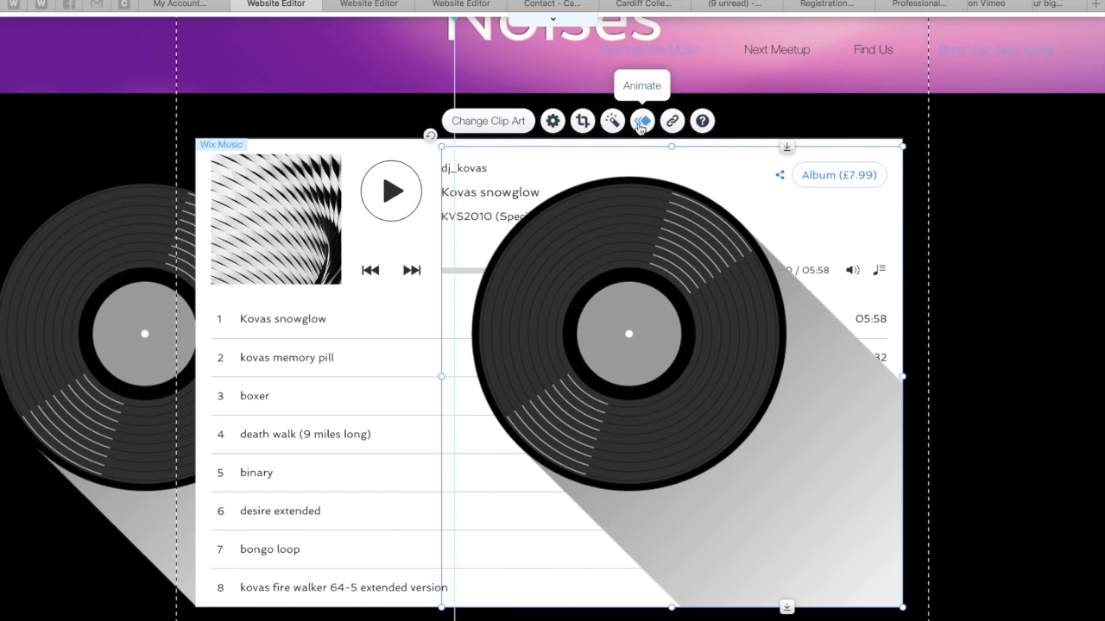
- Rotate the record copy half a turn so that its shadow points to the upper left
left_click(554, 122)
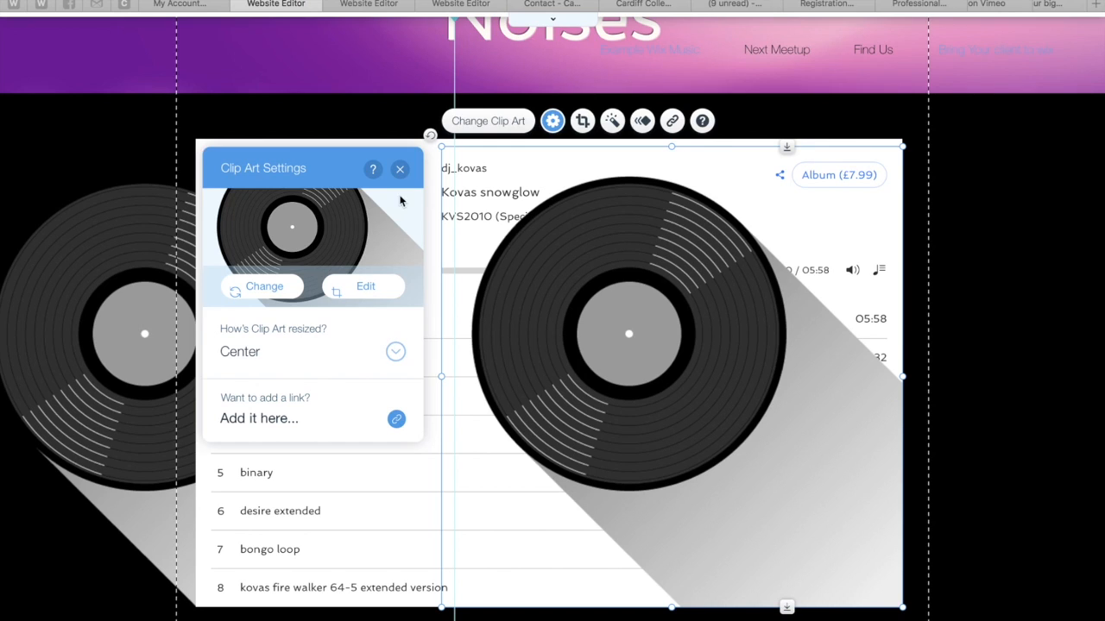
left_click(399, 170)
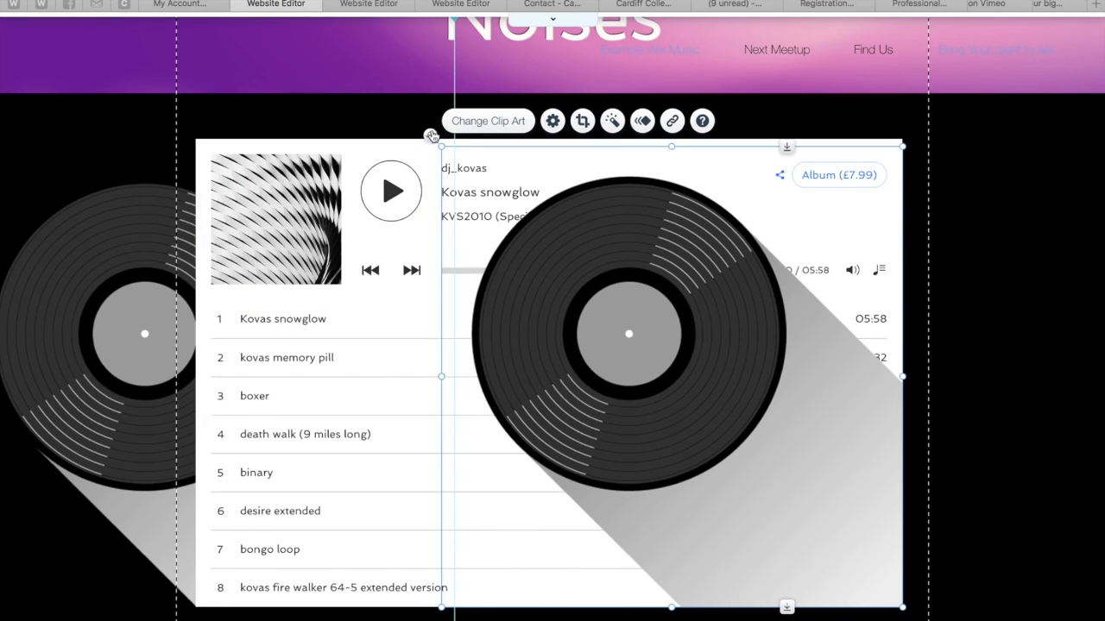
left_click_drag(431, 137, 619, 442)
left_click_drag(458, 612, 943, 585)
left_click_drag(736, 444, 726, 441)
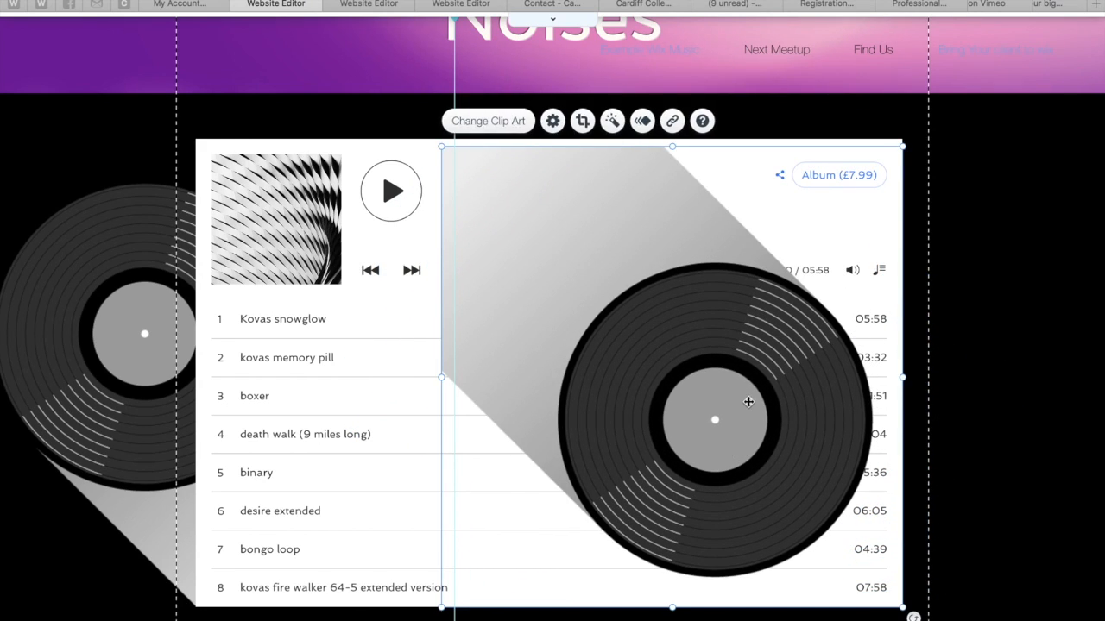
- Move the record copy down over the music player's lower right corner and place it one level back, behind the player
left_click_drag(751, 401, 989, 522)
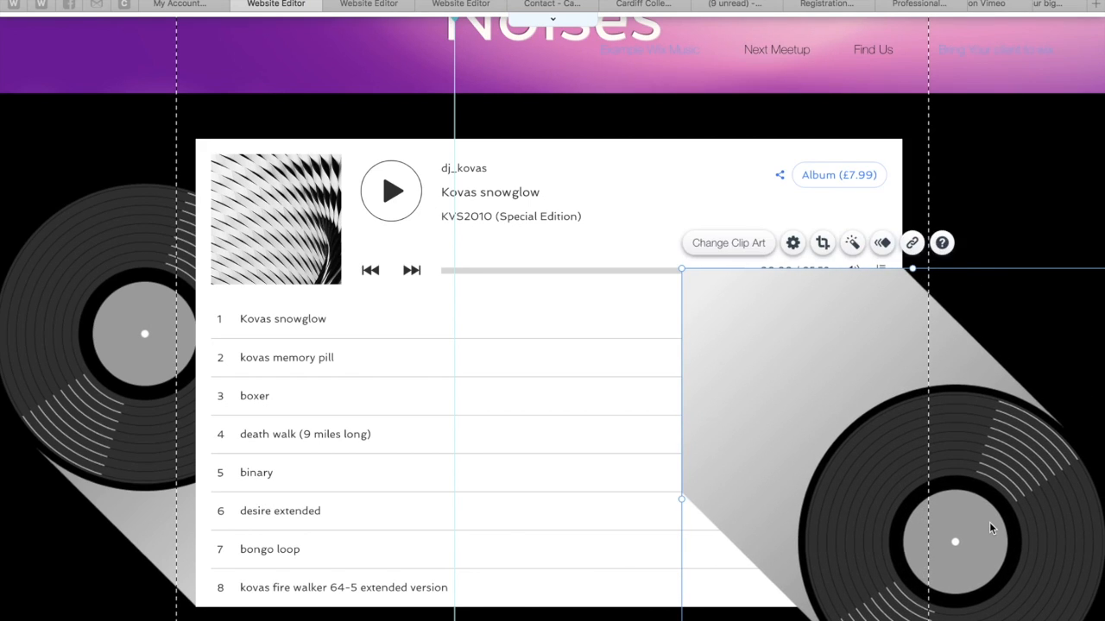
right_click(901, 418)
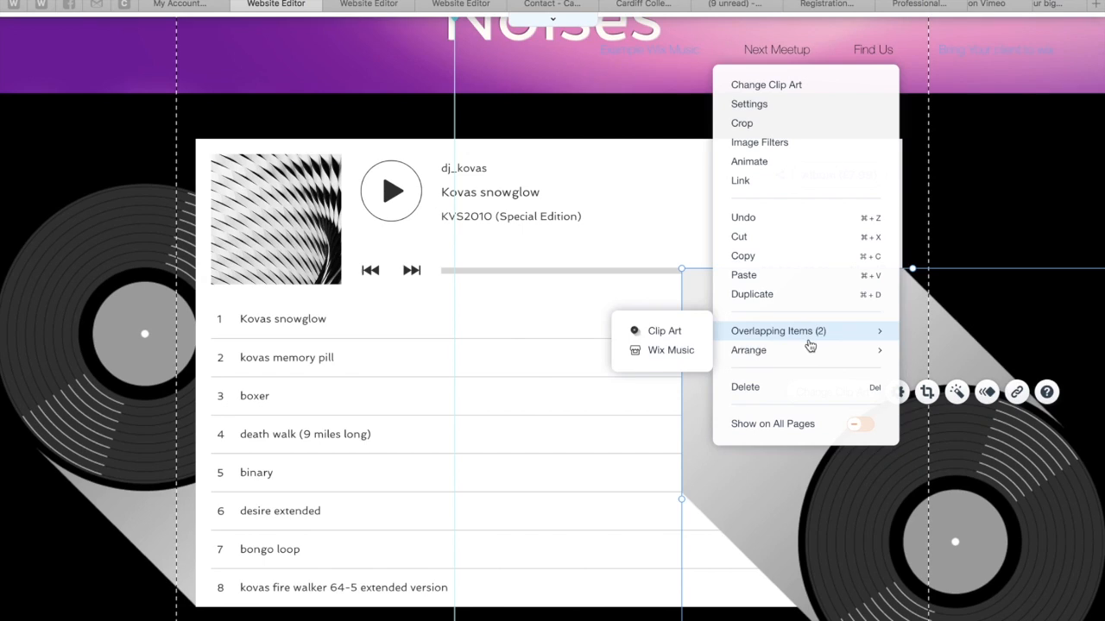
mouse_move(812, 350)
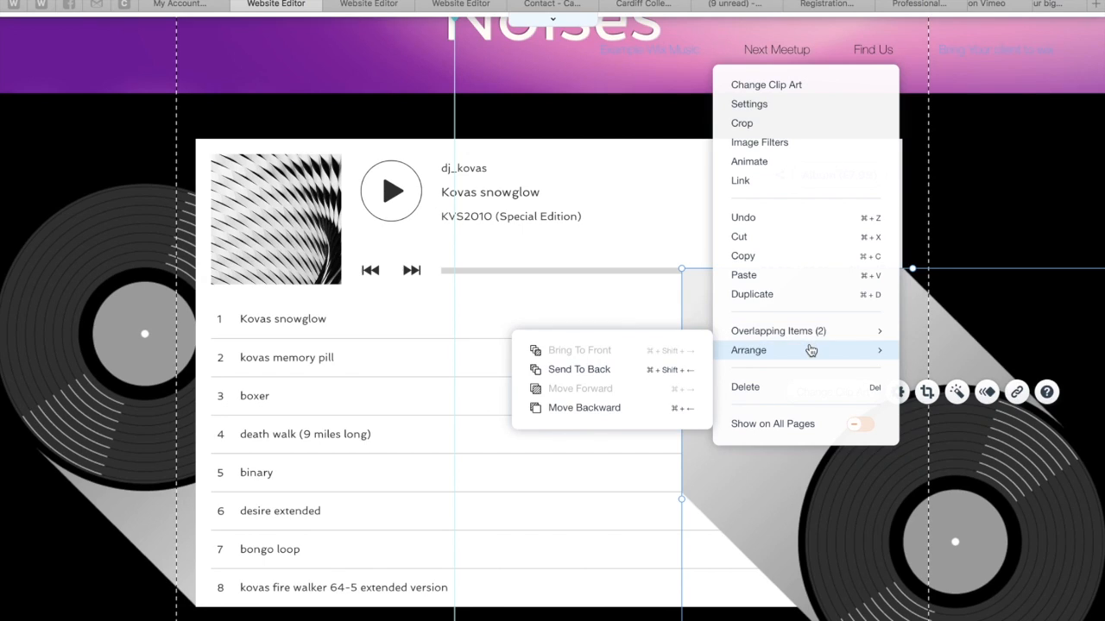
left_click(613, 408)
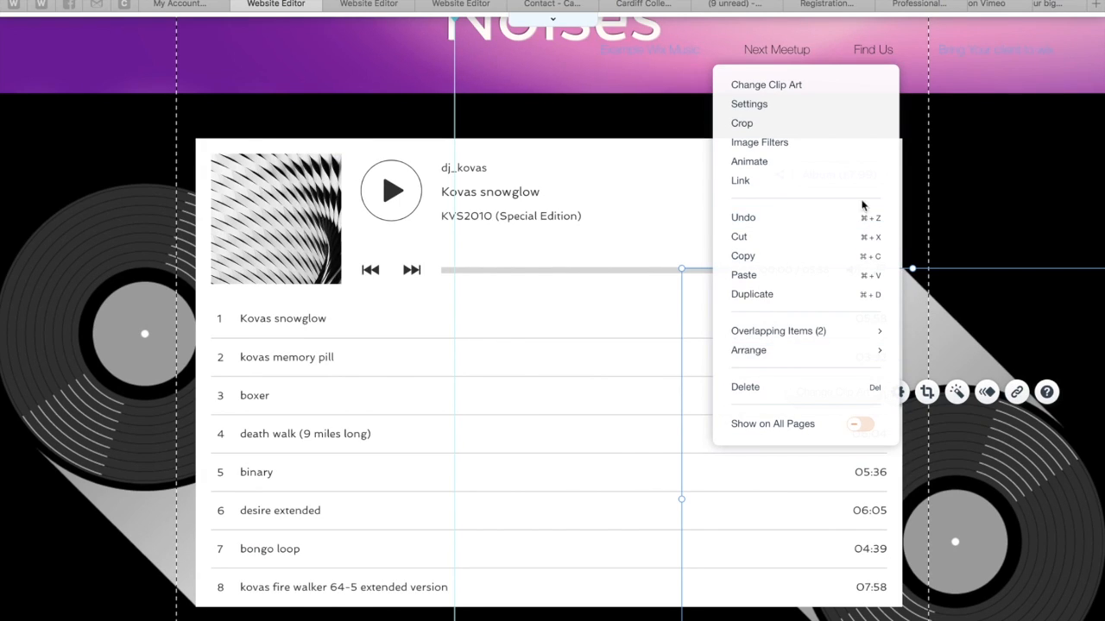
left_click(927, 139)
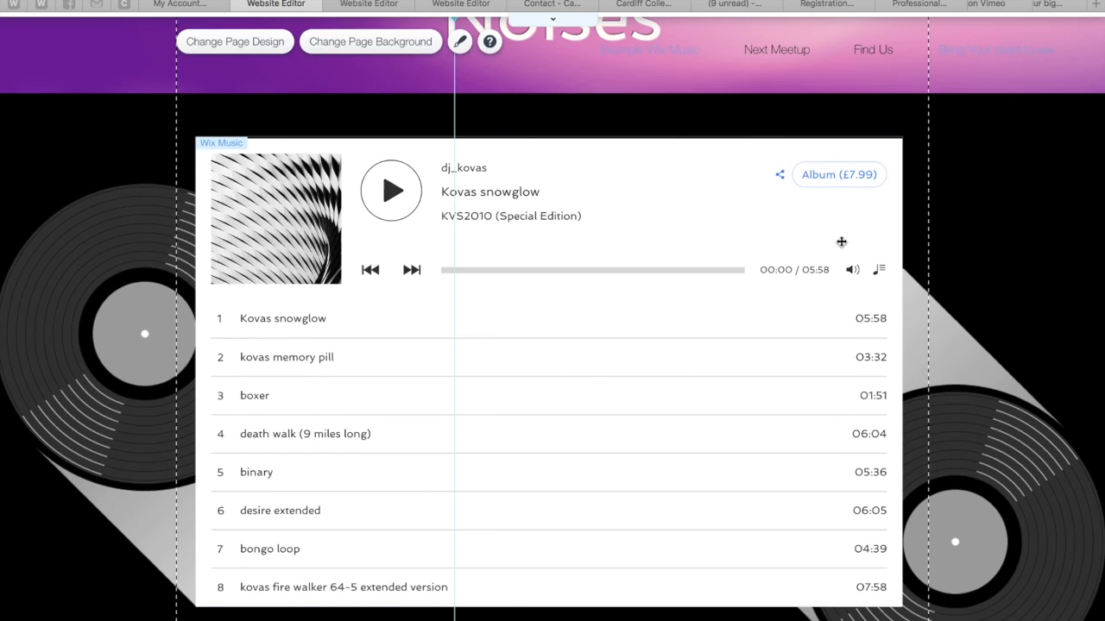
scroll(833, 252, "down", 2)
scroll(801, 277, "up", 3)
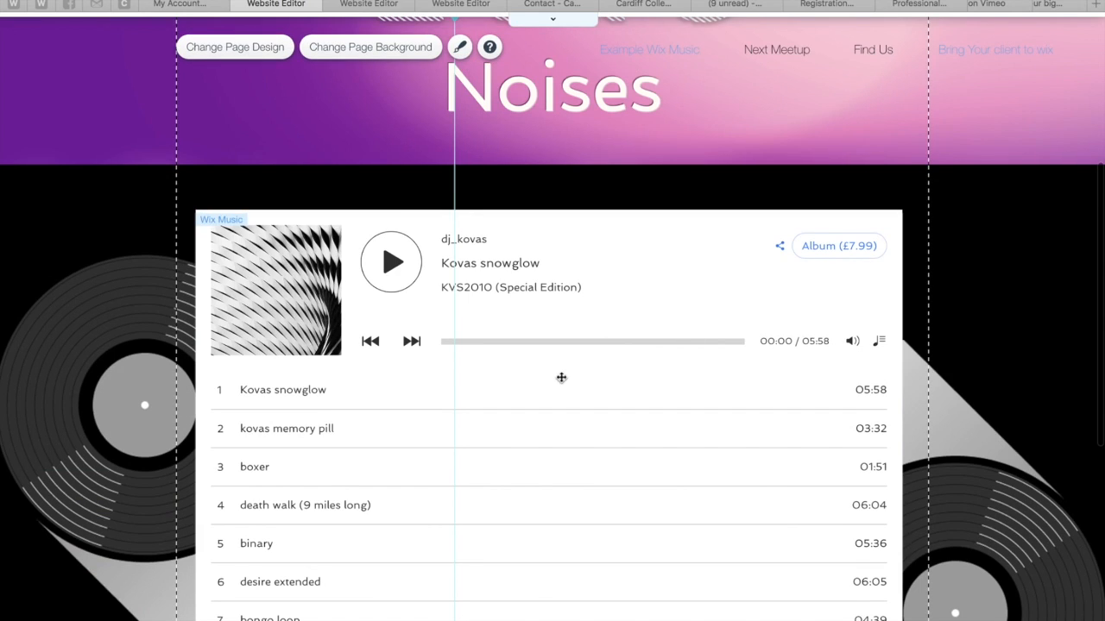
- Move the left record up so that it overlaps the lower edge of The 2010 Noises strip
left_click_drag(115, 348, 109, 232)
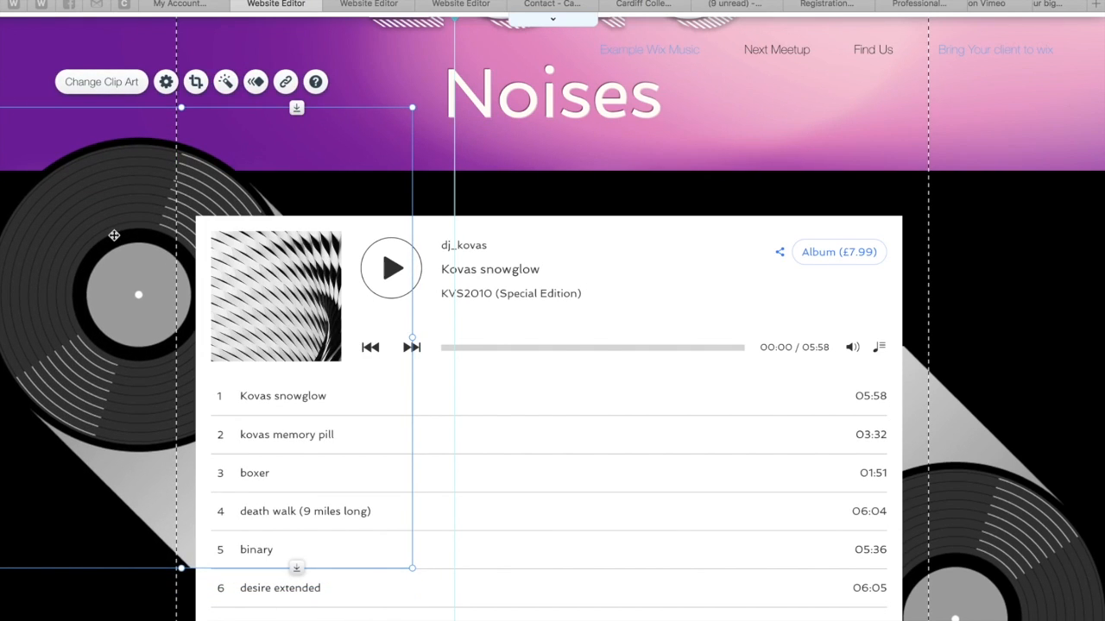
right_click(112, 235)
left_click(516, 162)
- Show the editor tools, preview the page to check how both records meet the title strips, and return to the editor
scroll(768, 138, "up", 5)
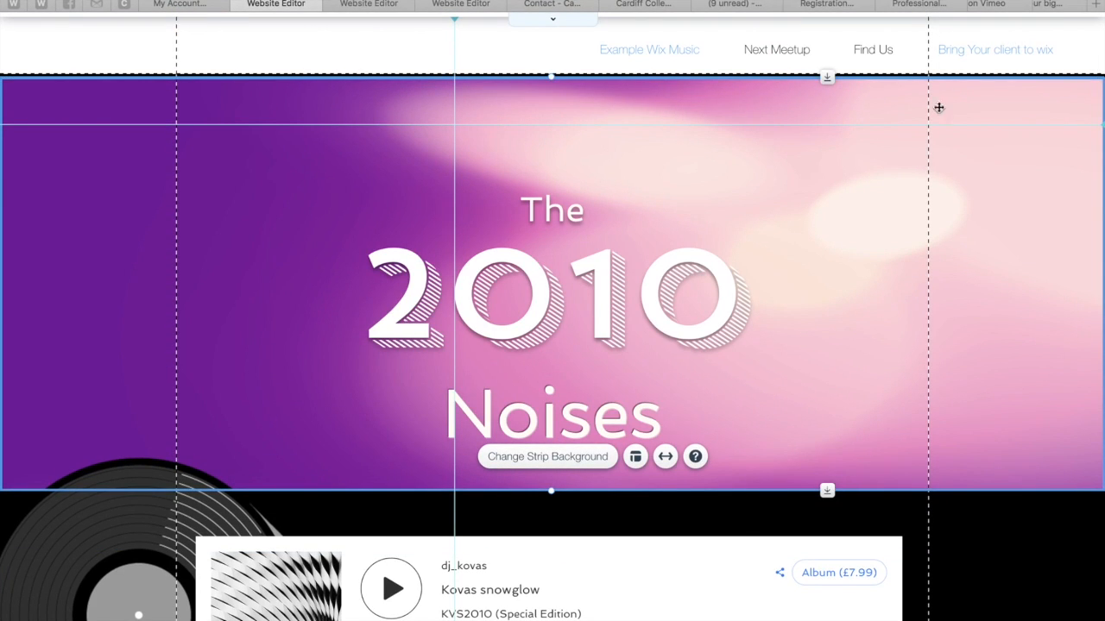
left_click(853, 168)
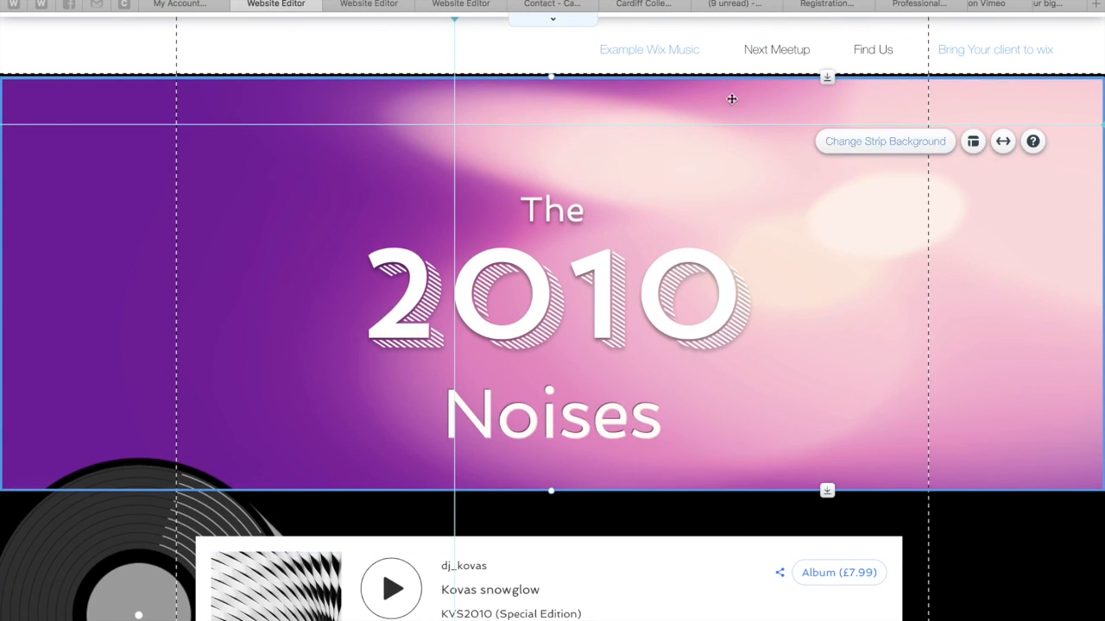
left_click(569, 23)
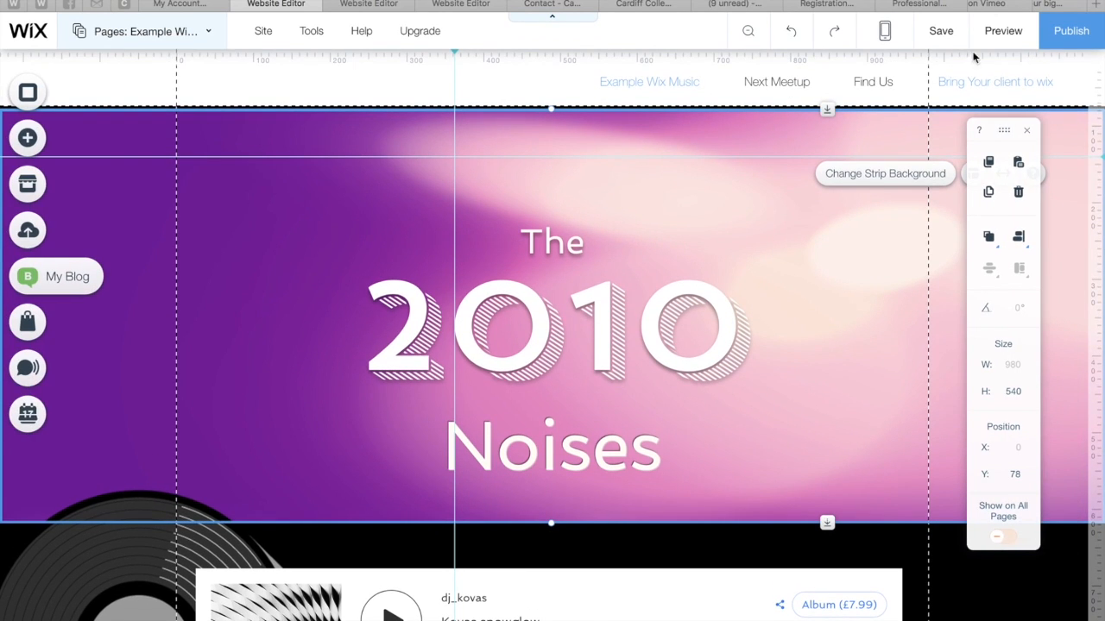
left_click(1003, 33)
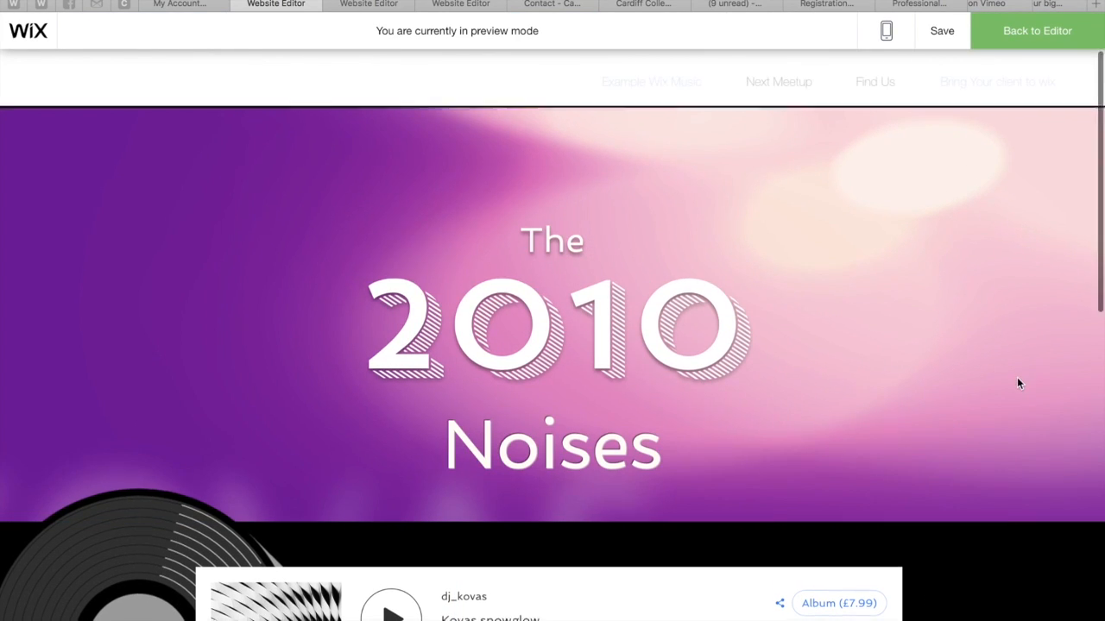
scroll(1018, 383, "down", 10)
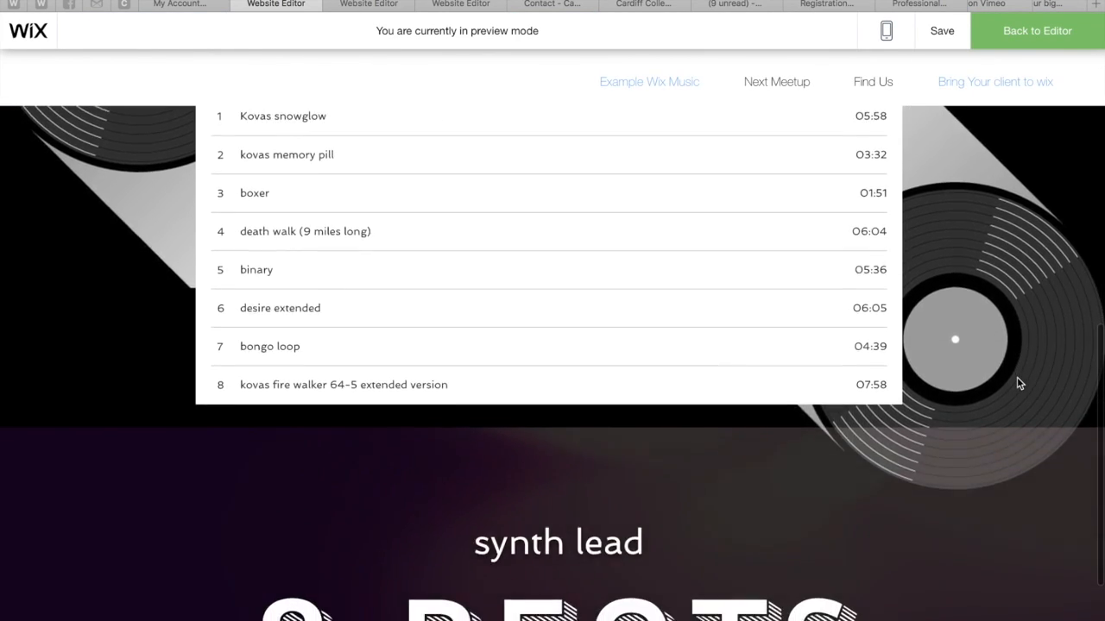
scroll(1018, 382, "down", 4)
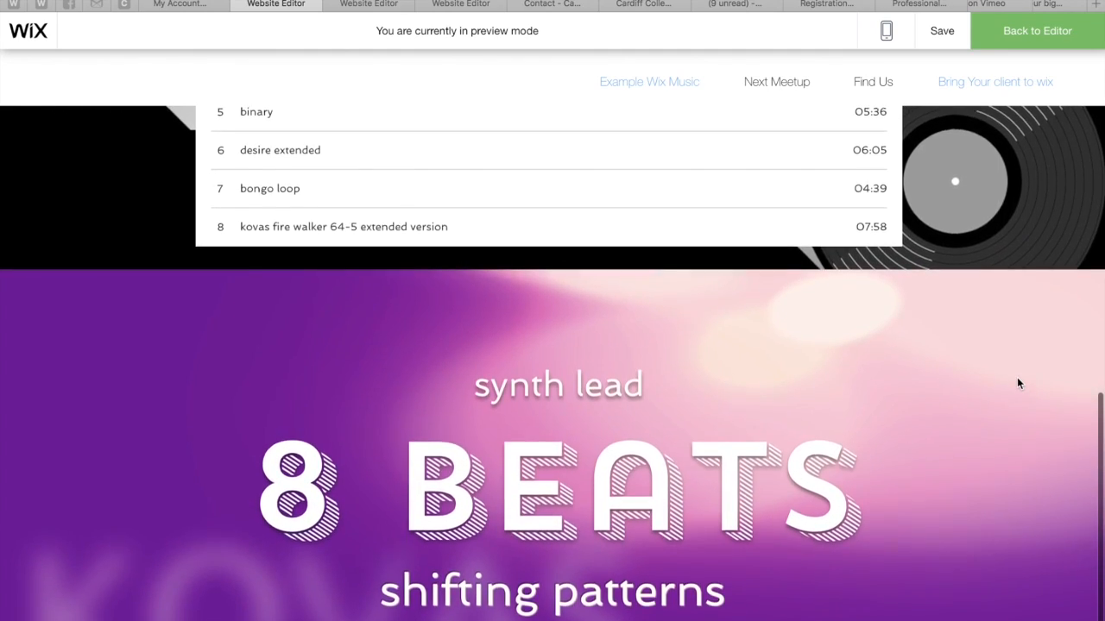
scroll(1017, 380, "up", 8)
scroll(1017, 379, "up", 3)
scroll(1018, 380, "down", 7)
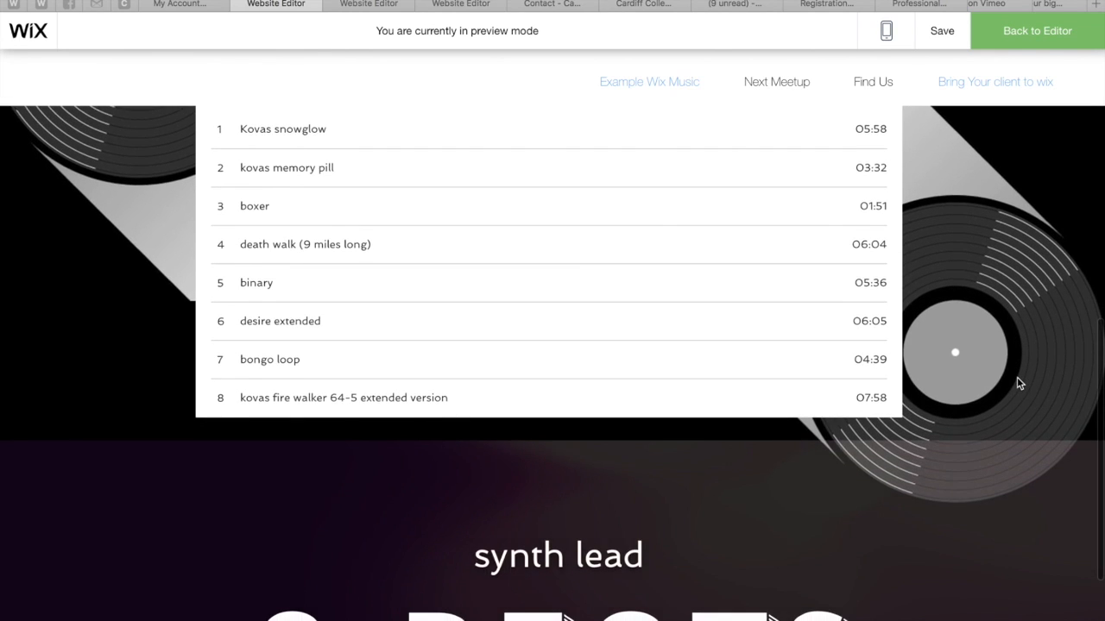
scroll(1018, 383, "down", 4)
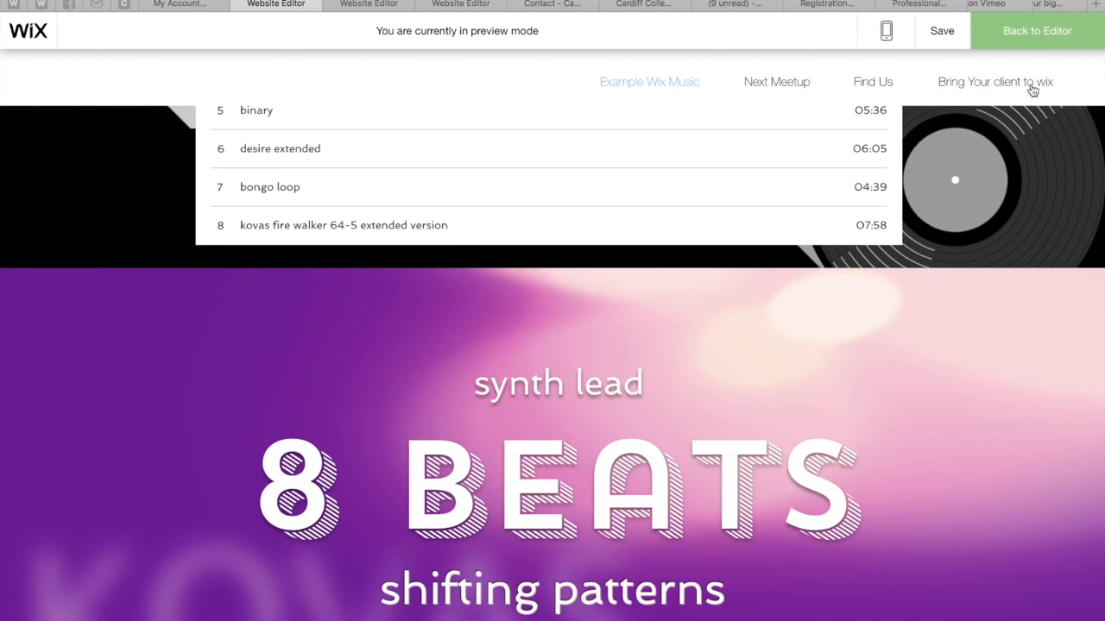
left_click(1037, 30)
- Arrange the "synth lead 8 BEATS" strip behind the right record
left_click(874, 350)
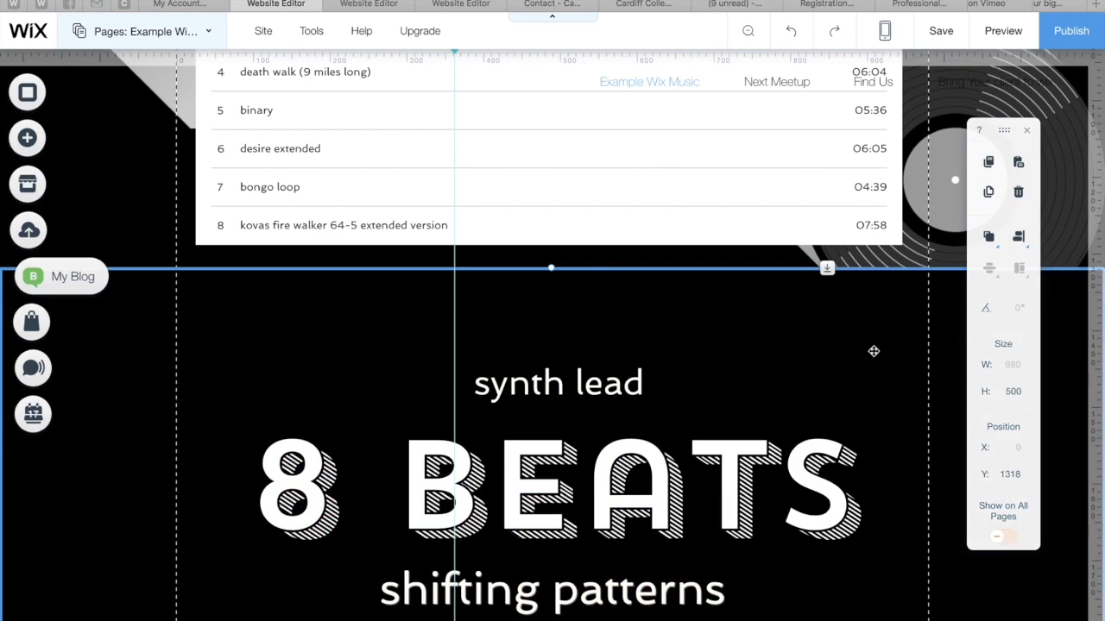
right_click(874, 350)
mouse_move(921, 318)
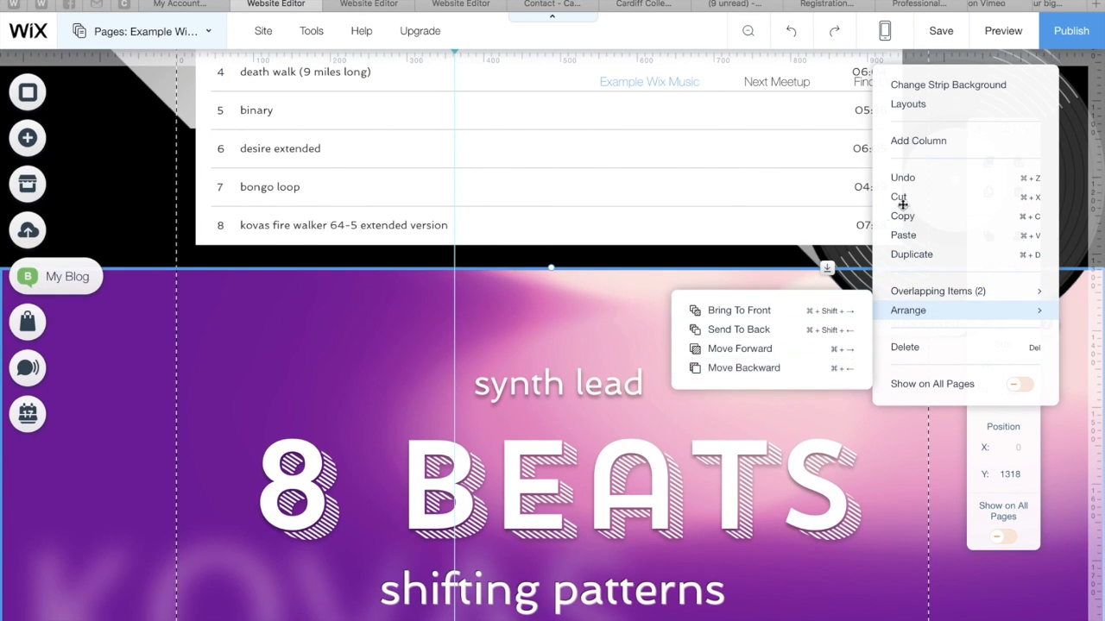
- Preview the page and check how both records overlap the upper and lower title strips while scrolling
left_click(1003, 31)
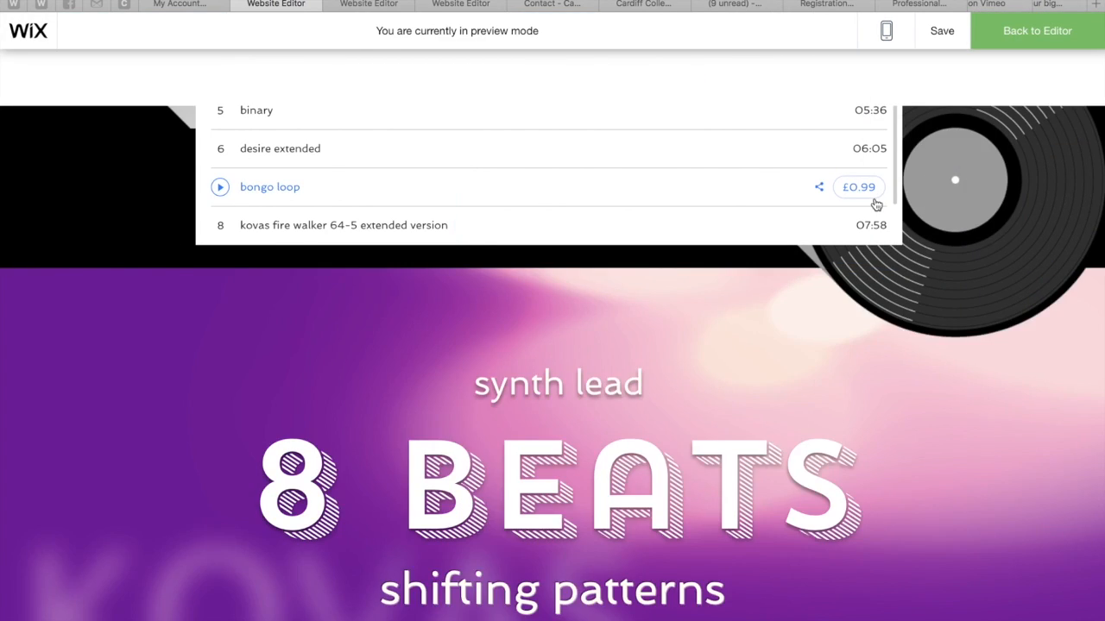
scroll(876, 204, "up", 10)
scroll(874, 274, "down", 10)
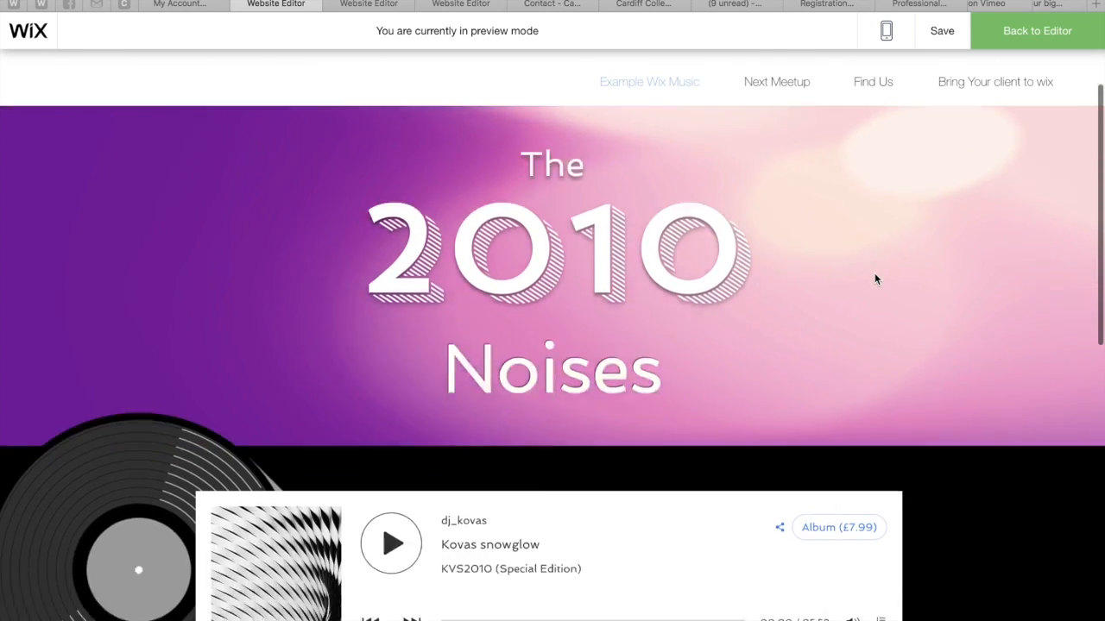
scroll(876, 281, "up", 5)
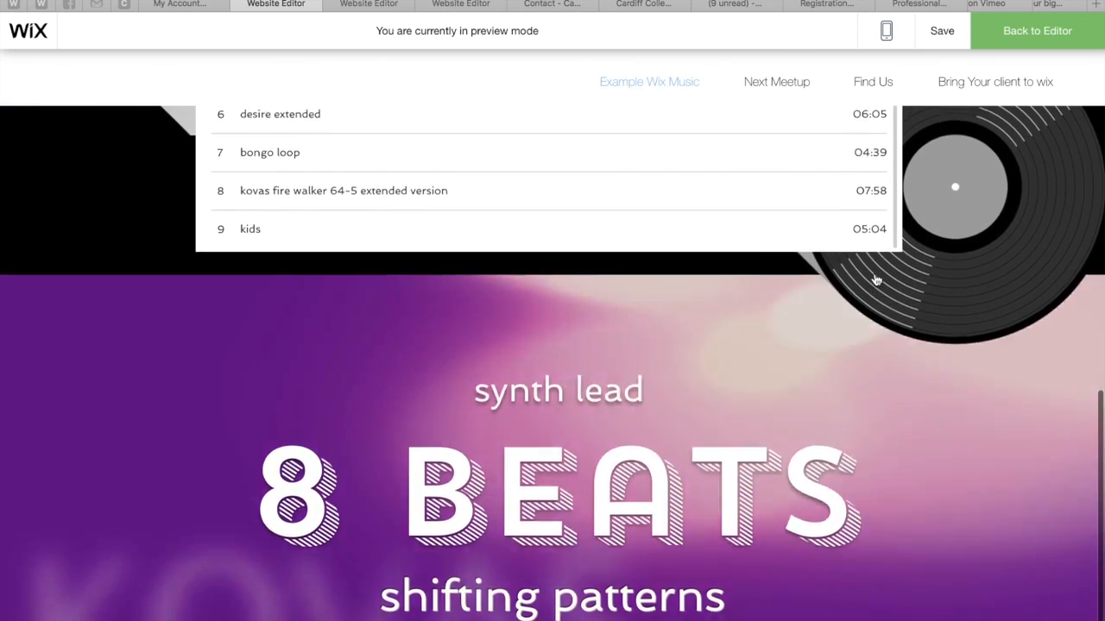
scroll(876, 281, "down", 5)
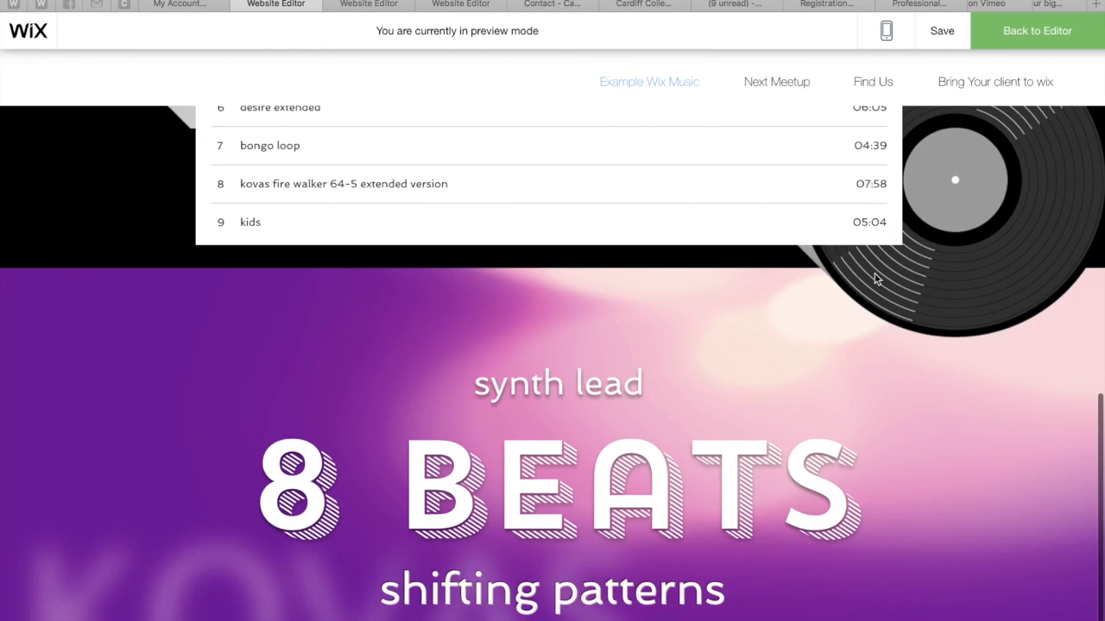
scroll(874, 277, "up", 8)
scroll(874, 278, "down", 4)
scroll(874, 274, "down", 4)
scroll(876, 280, "up", 8)
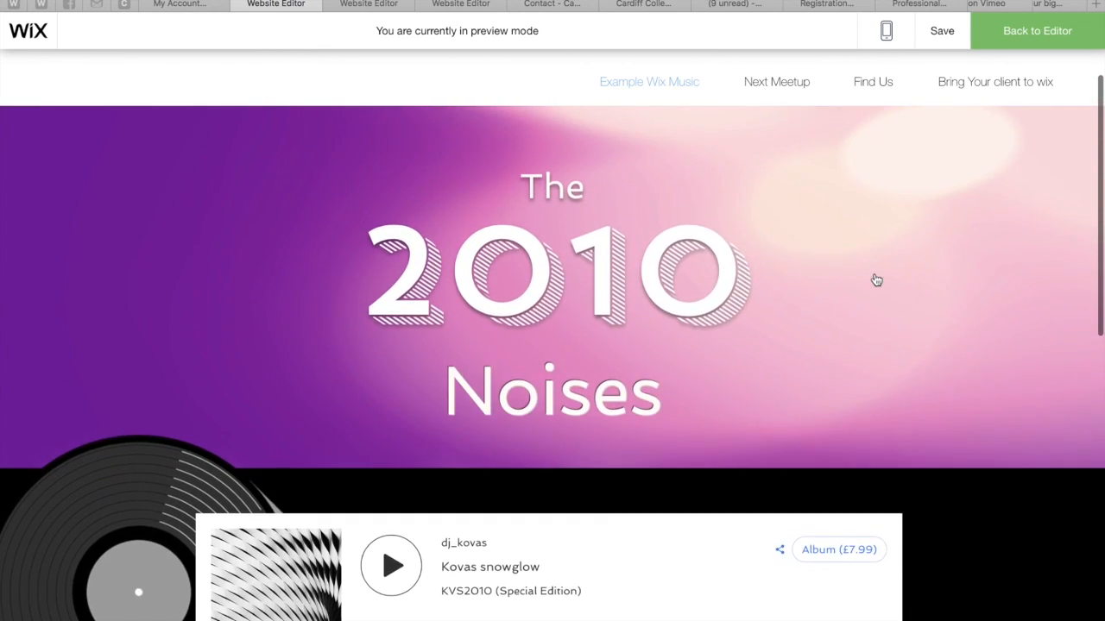
scroll(876, 280, "down", 2)
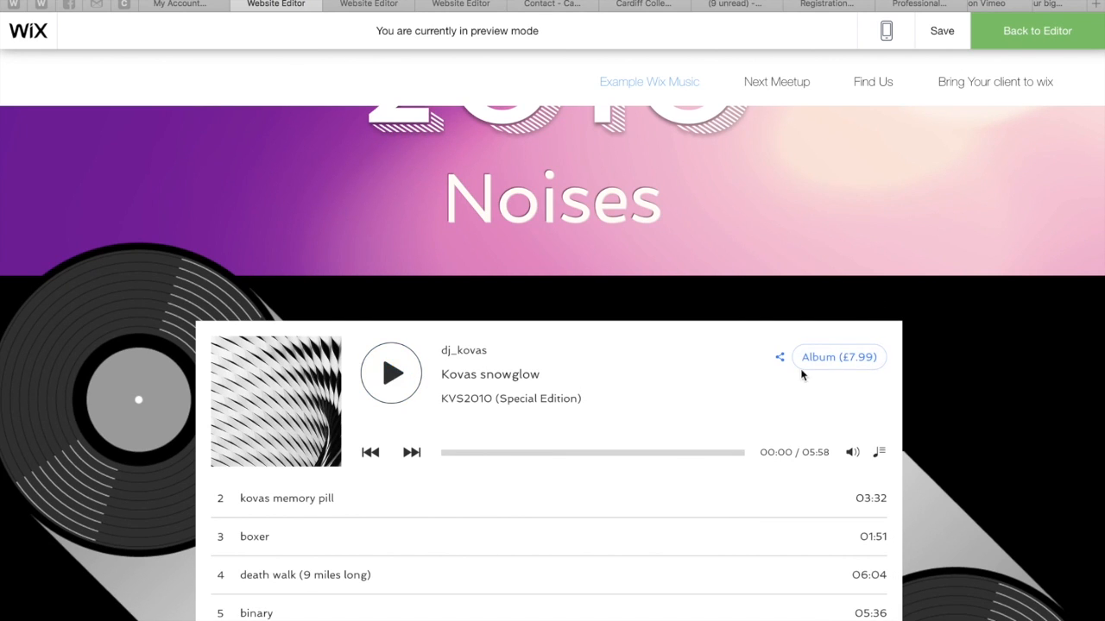
- Try the album purchase button in the preview, dismiss the notice and go back to the top of the page
left_click(827, 366)
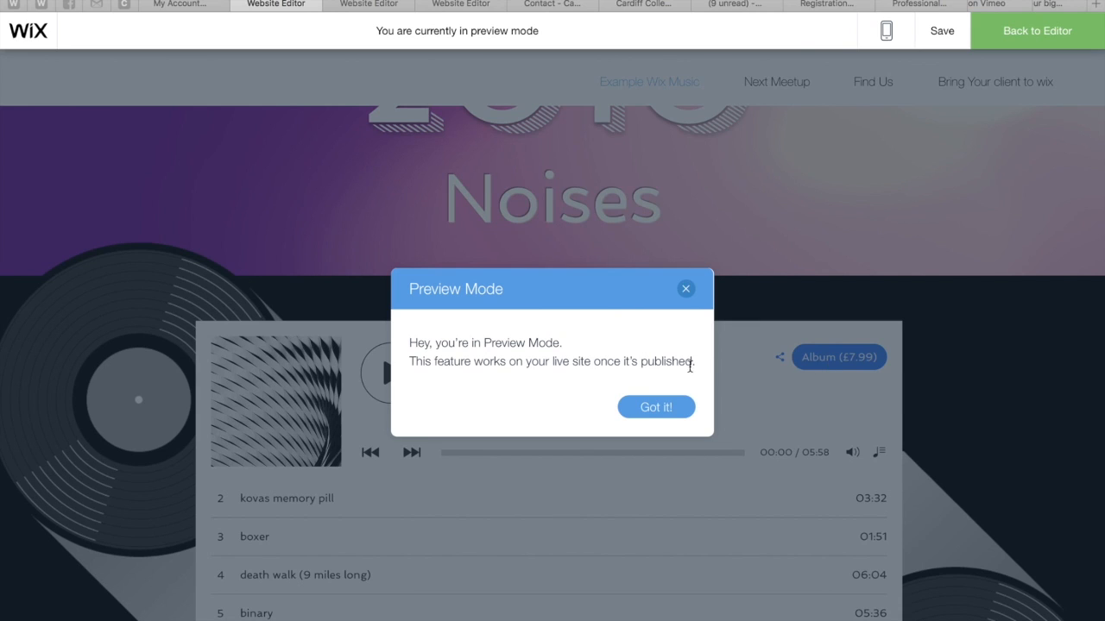
left_click(643, 408)
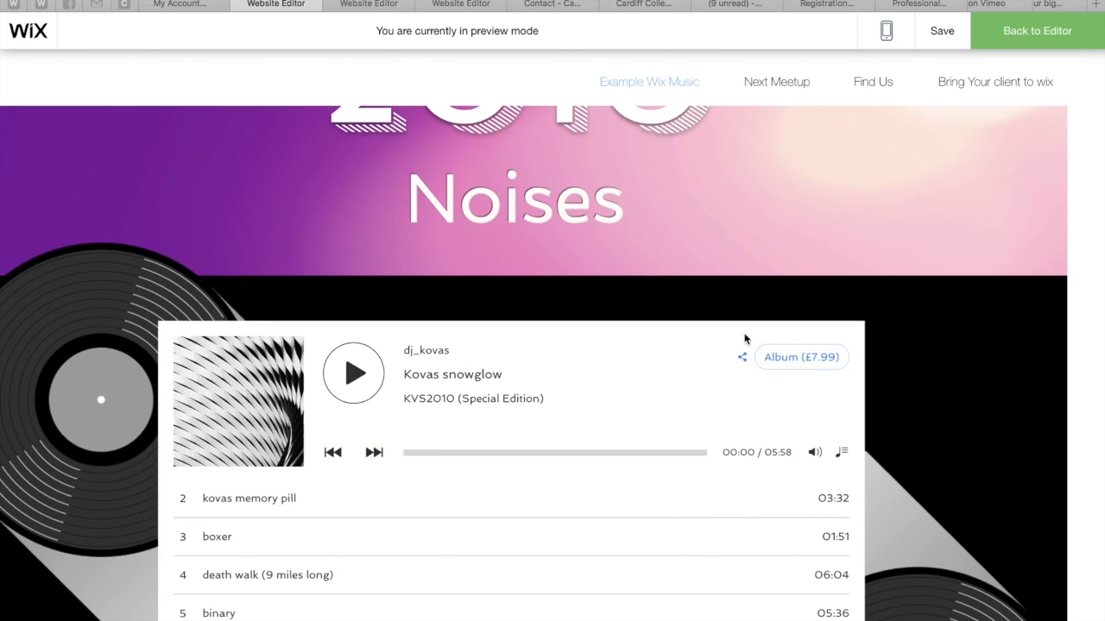
scroll(787, 294, "up", 3)
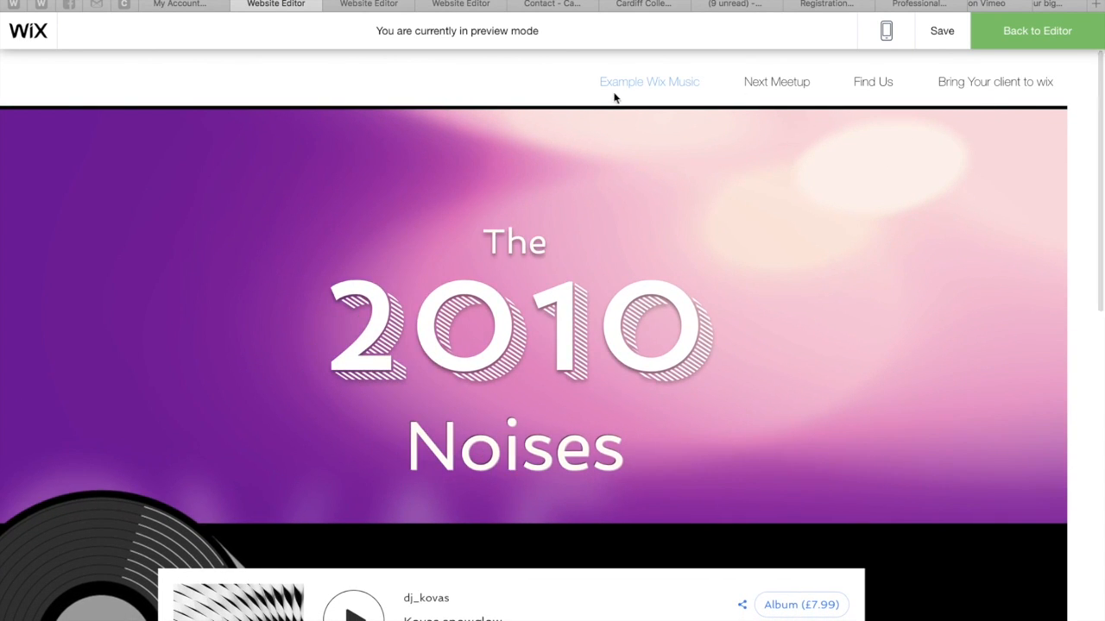
- Return to the editor, publish the site and open the Example Wix Music page on the live site
left_click(1029, 34)
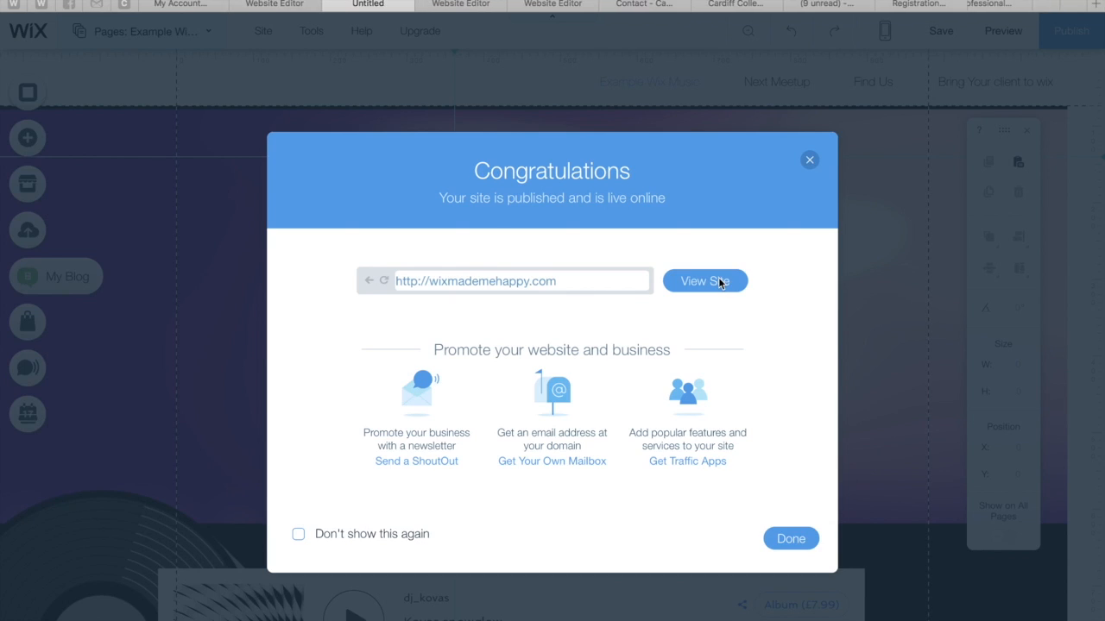
left_click(720, 282)
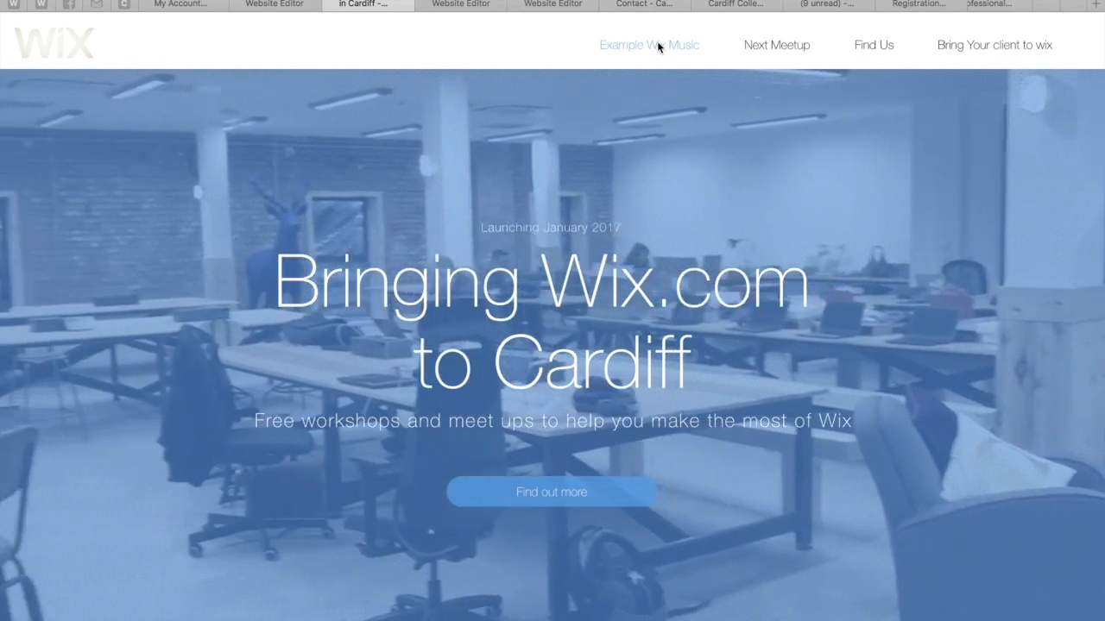
left_click(658, 46)
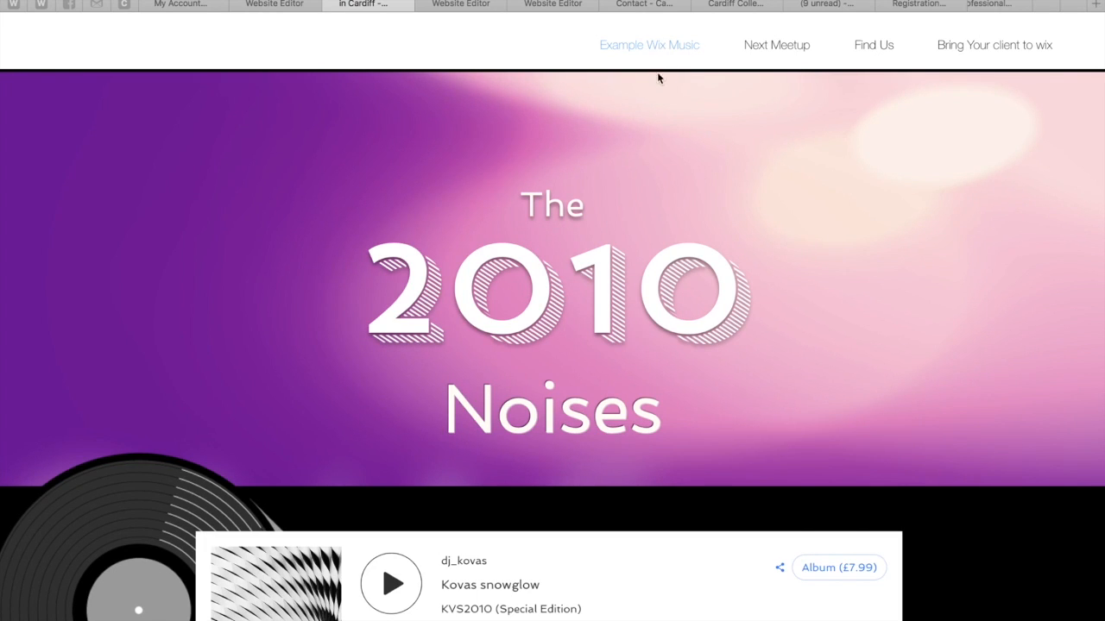
- Examine the live page's title strips, music player and records through its full length
scroll(689, 224, "down", 8)
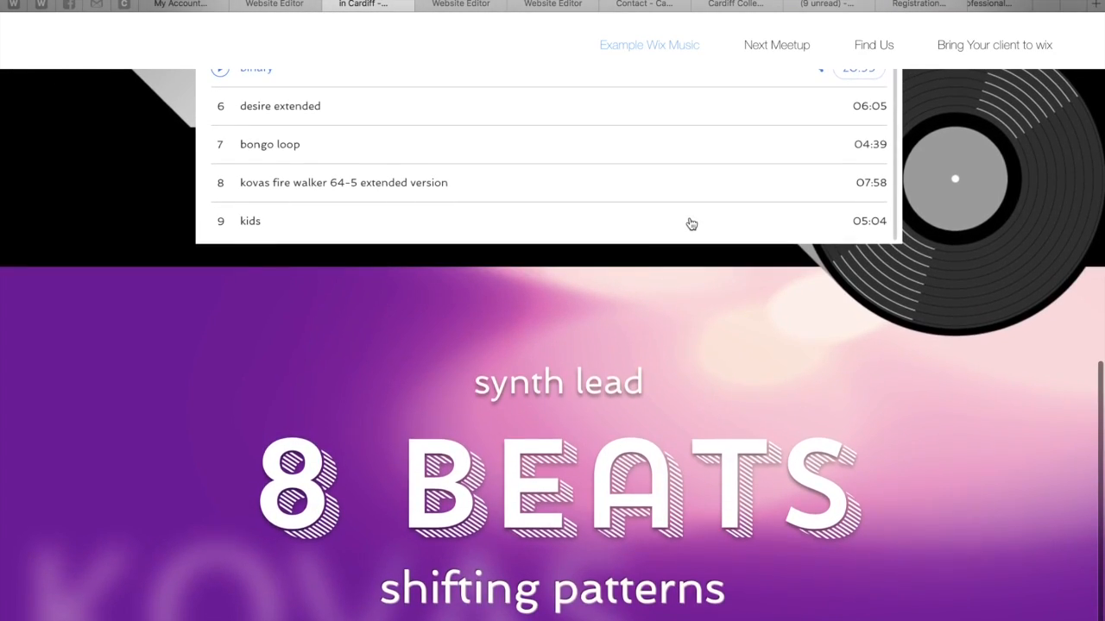
scroll(691, 224, "up", 7)
scroll(691, 223, "down", 10)
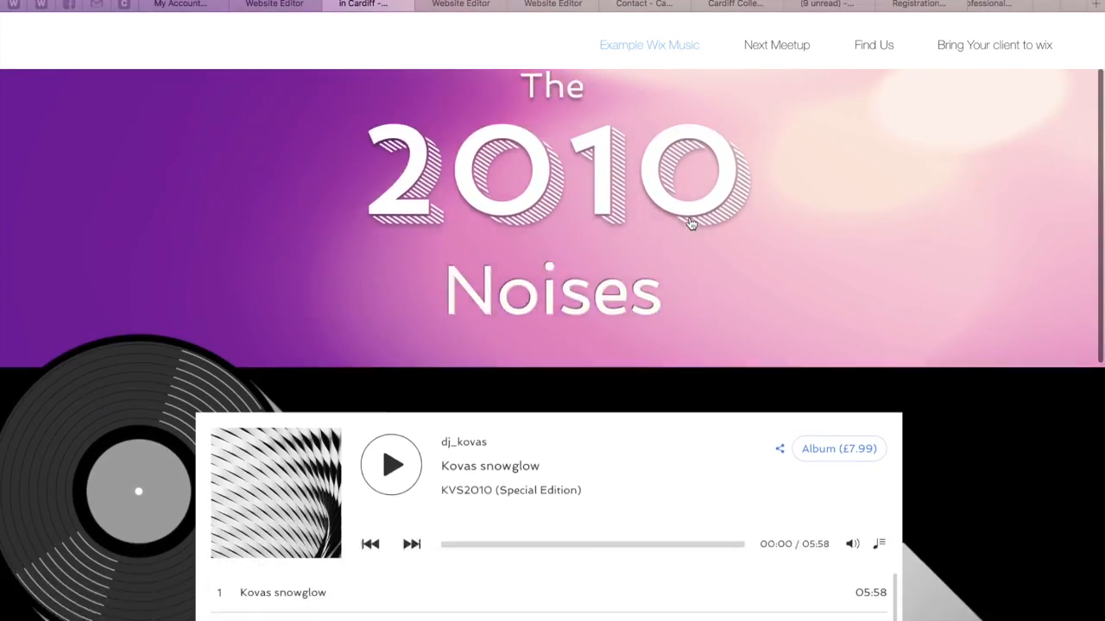
scroll(690, 223, "down", 2)
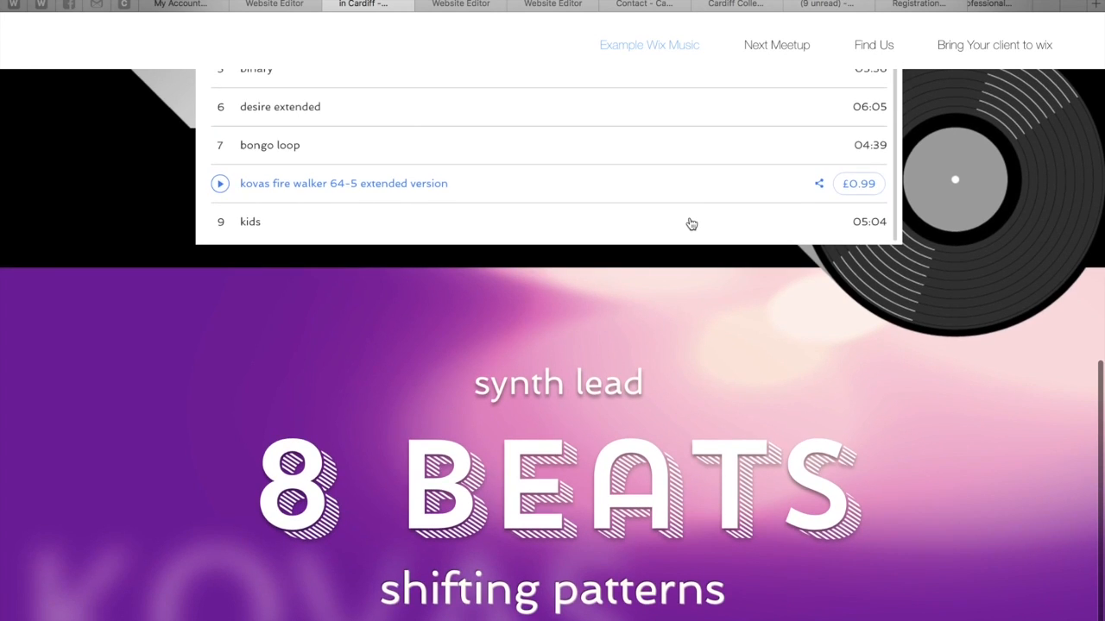
scroll(692, 223, "up", 6)
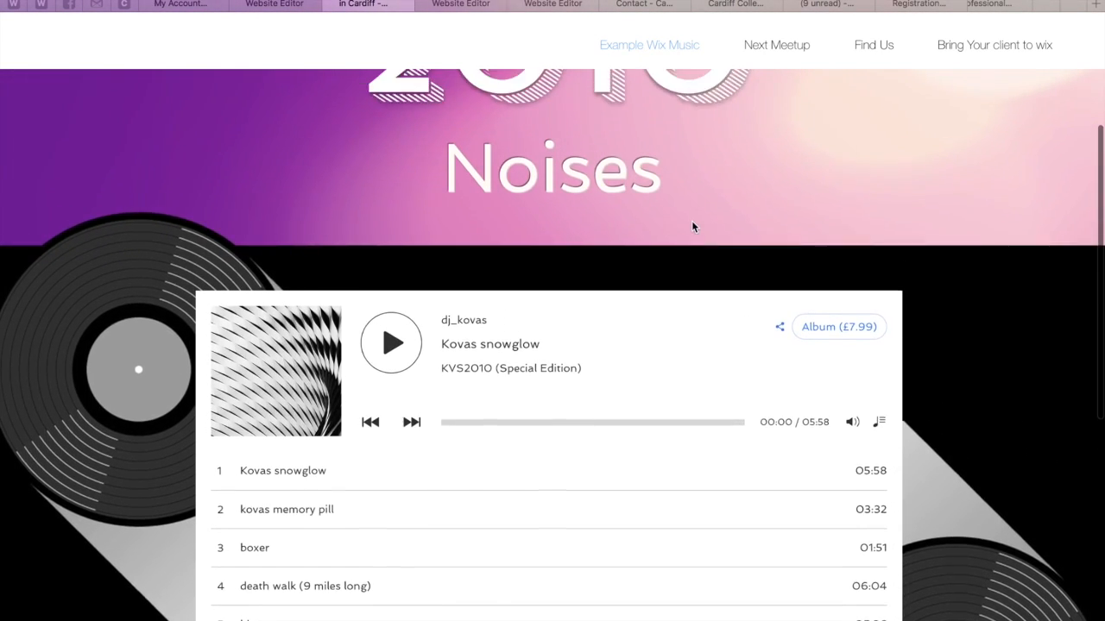
scroll(692, 225, "up", 3)
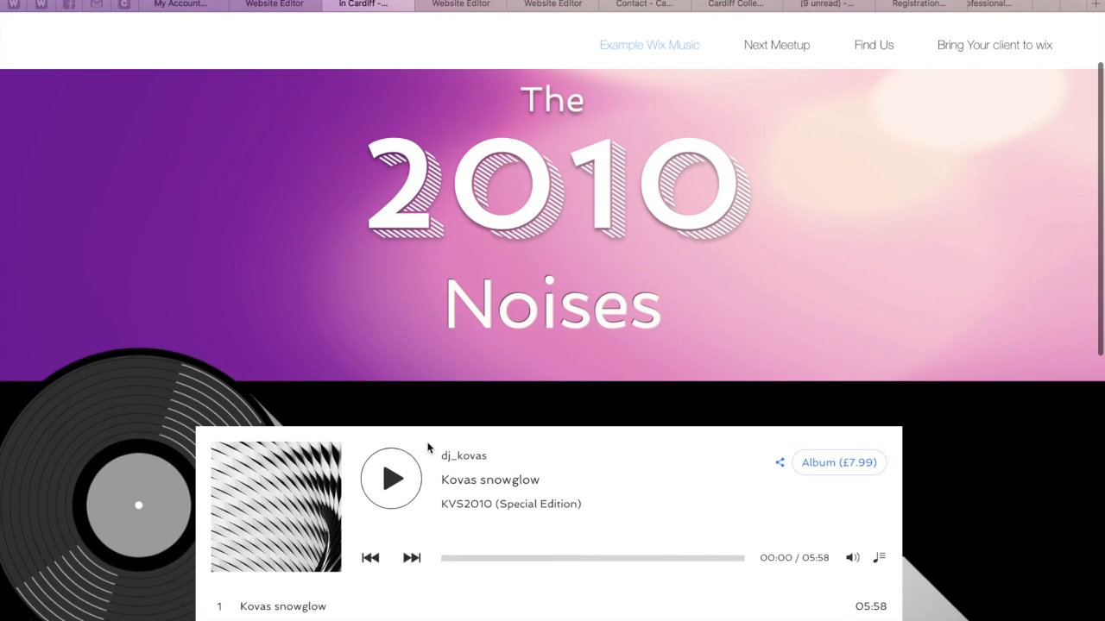
- Play the Kovas snowglow track in the live music player and look over the page during playback
scroll(428, 447, "down", 2)
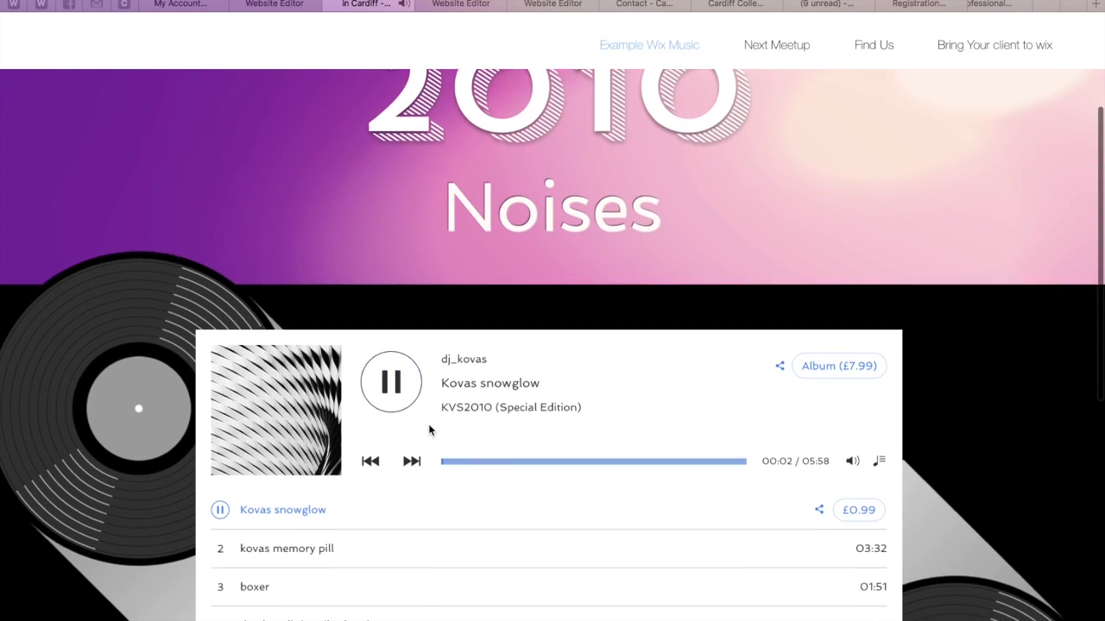
scroll(428, 423, "down", 3)
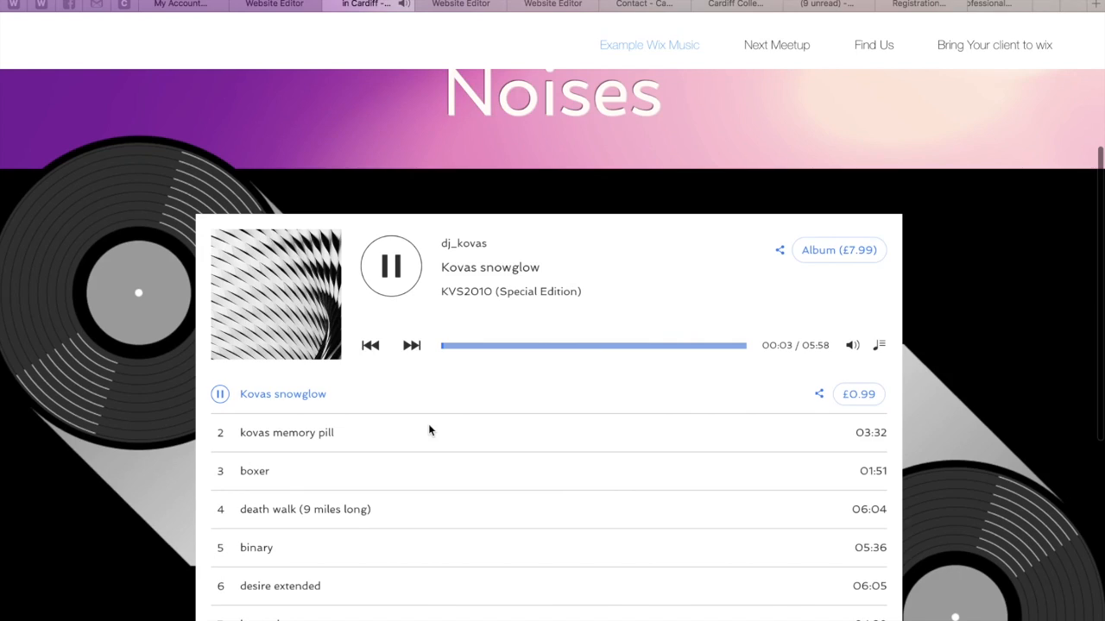
scroll(428, 431, "down", 8)
scroll(431, 431, "down", 4)
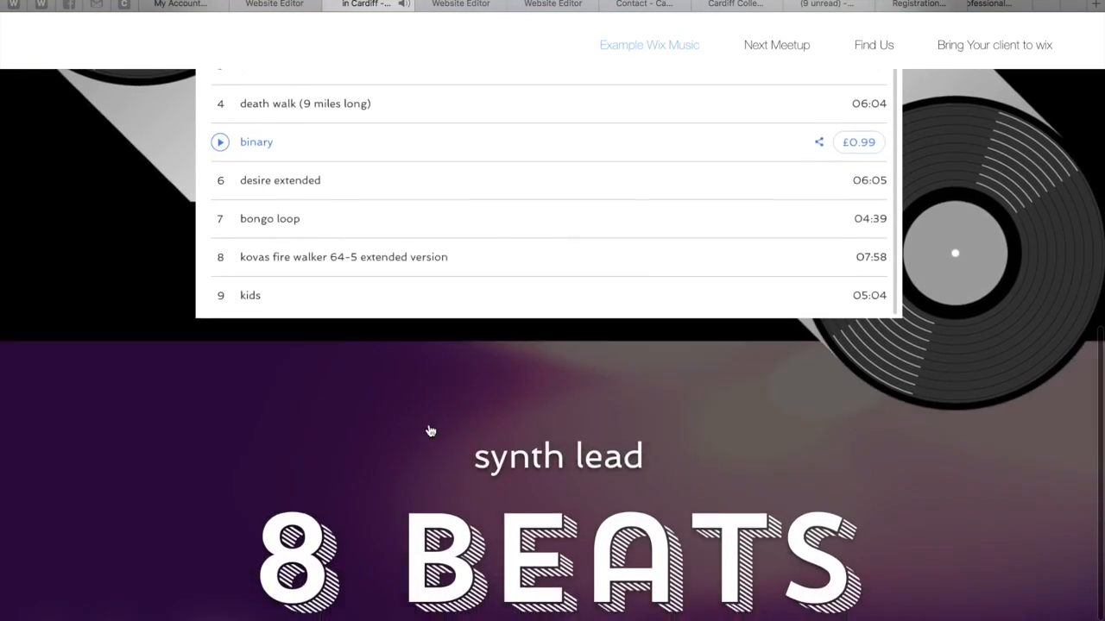
scroll(429, 427, "up", 17)
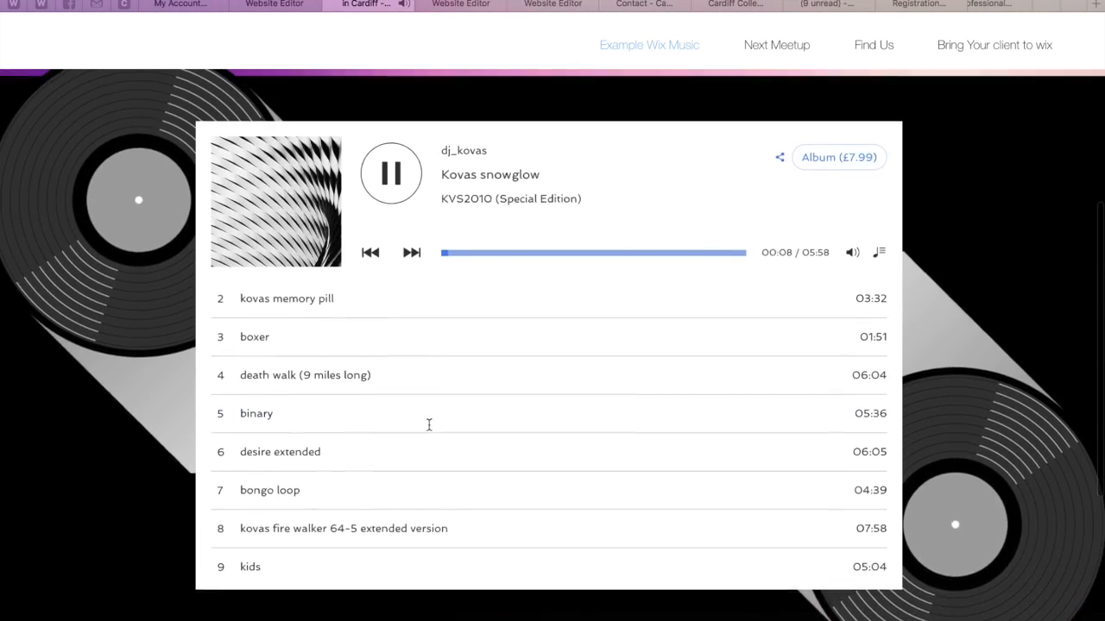
scroll(429, 428, "up", 2)
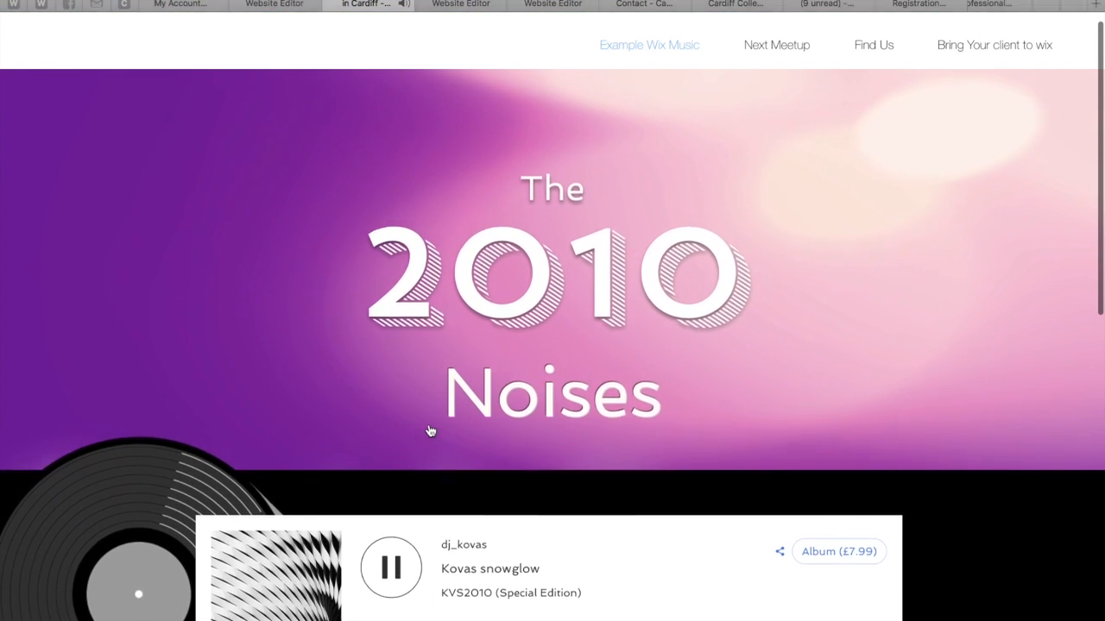
scroll(428, 424, "down", 3)
scroll(429, 424, "down", 1)
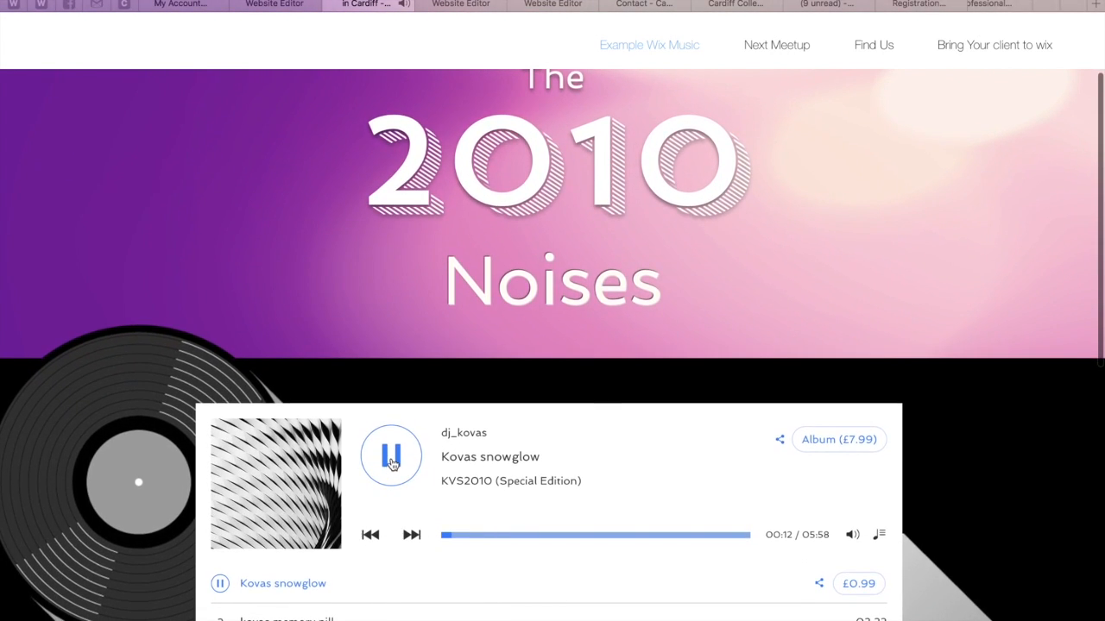